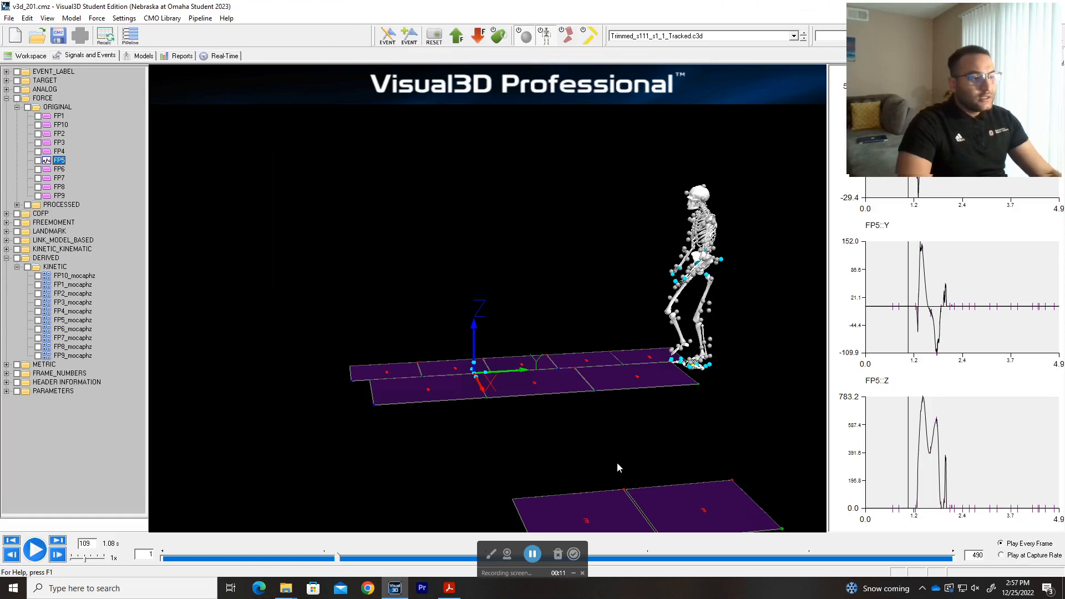
# Save the main pipeline from the Pipeline Workshop as MATLAB_V3D_Integration.v3s, overwriting the existing file.
pyautogui.moveTo(532, 315)
pyautogui.mouseDown()
pyautogui.moveTo(568, 320)
pyautogui.moveTo(524, 317)
pyautogui.mouseUp()
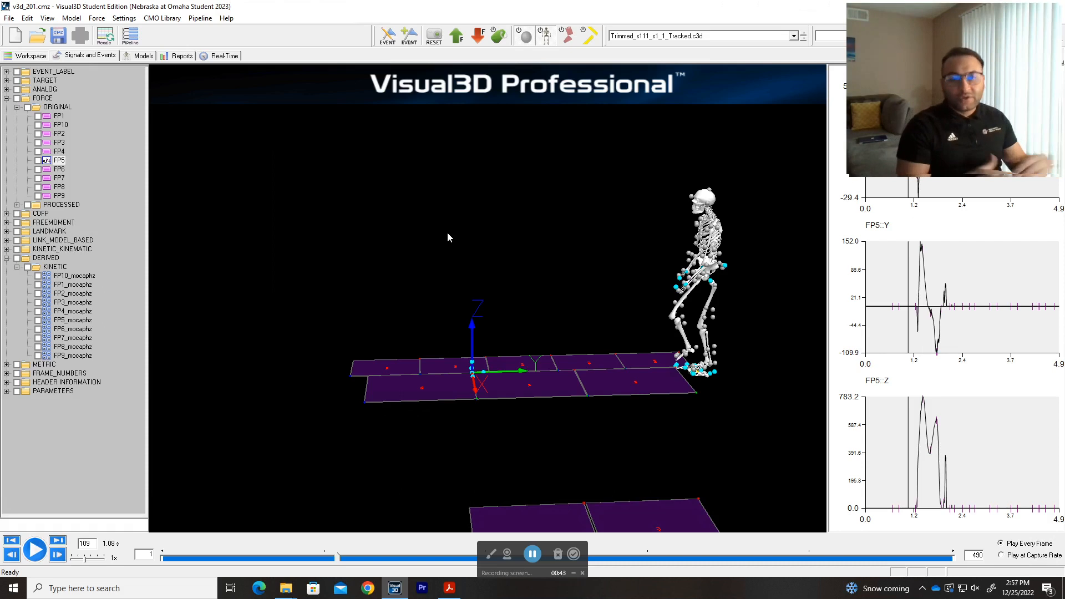
pyautogui.click(130, 36)
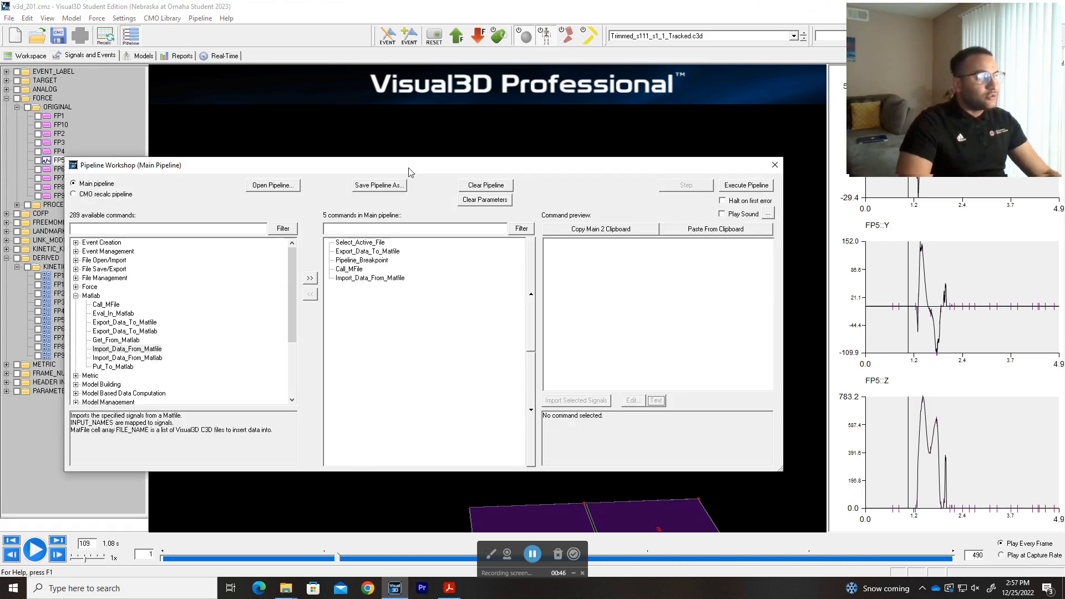
pyautogui.moveTo(409, 168)
pyautogui.mouseDown()
pyautogui.moveTo(455, 184)
pyautogui.moveTo(464, 170)
pyautogui.moveTo(427, 162)
pyautogui.mouseUp()
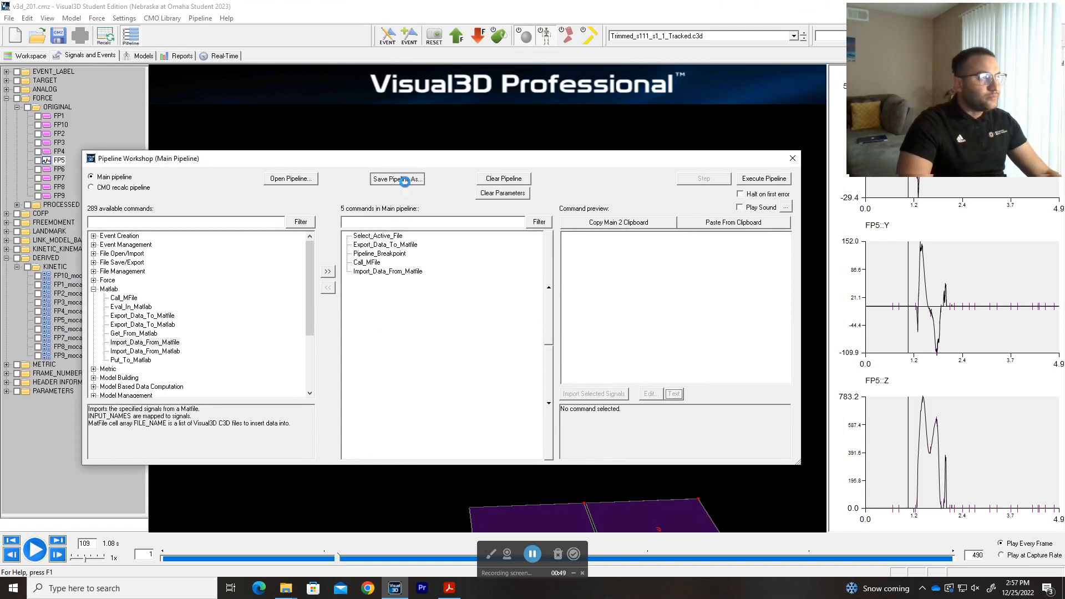
pyautogui.click(398, 178)
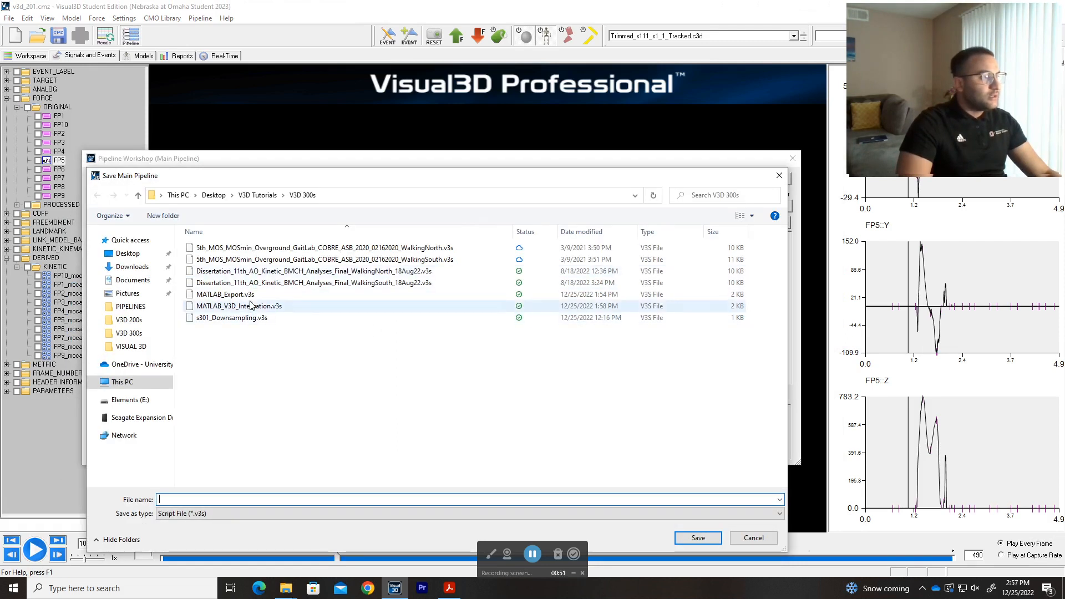
pyautogui.click(270, 308)
pyautogui.doubleClick(270, 308)
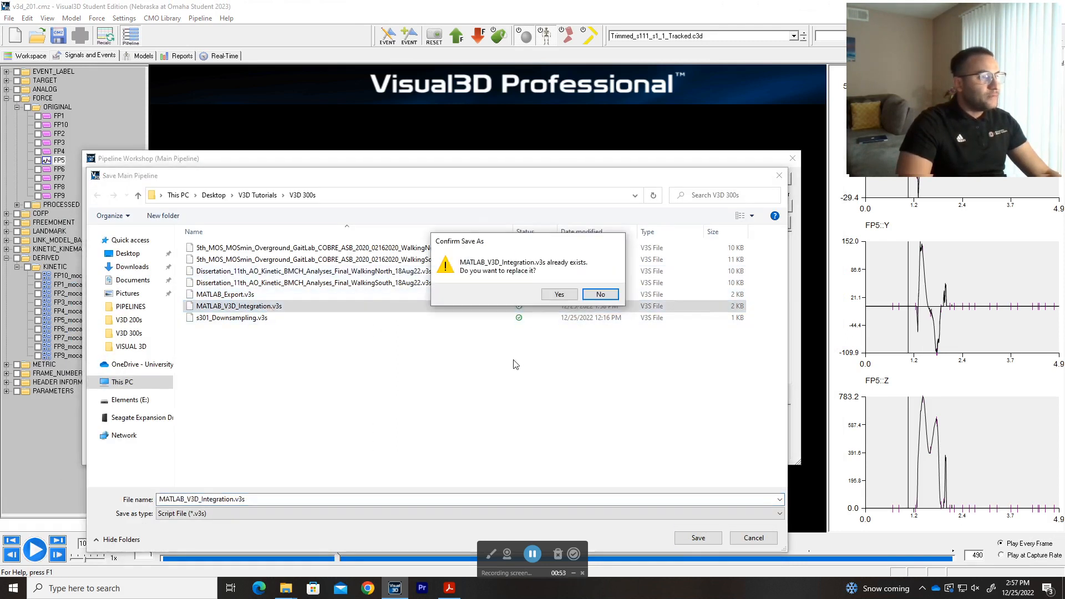
pyautogui.click(555, 298)
# Load s301_Downsampling.v3s from the V3D 300s folder, replacing the existing main pipeline.
pyautogui.click(297, 179)
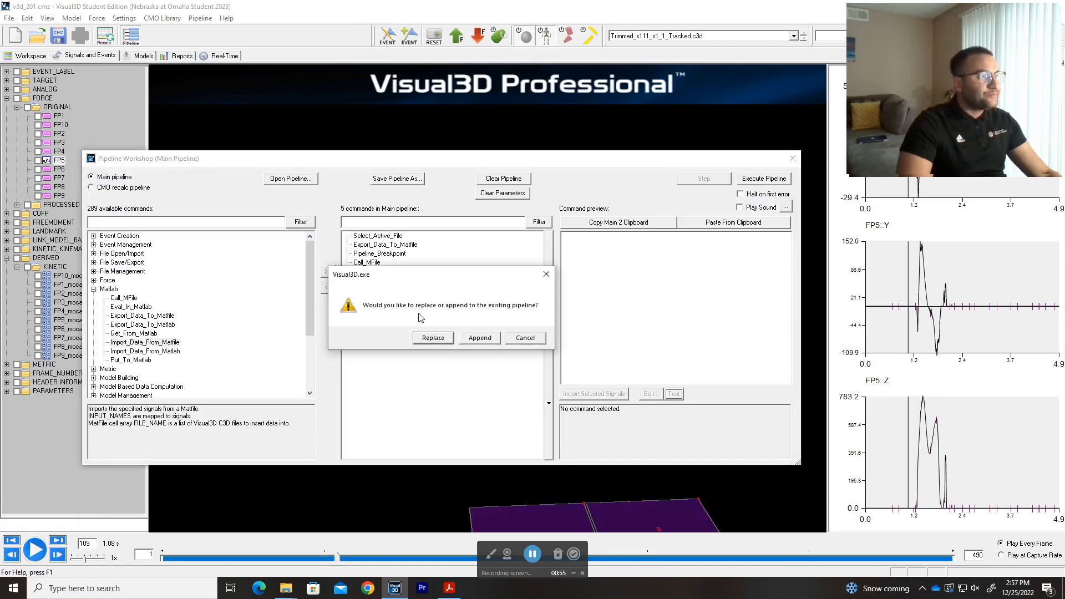
pyautogui.click(435, 336)
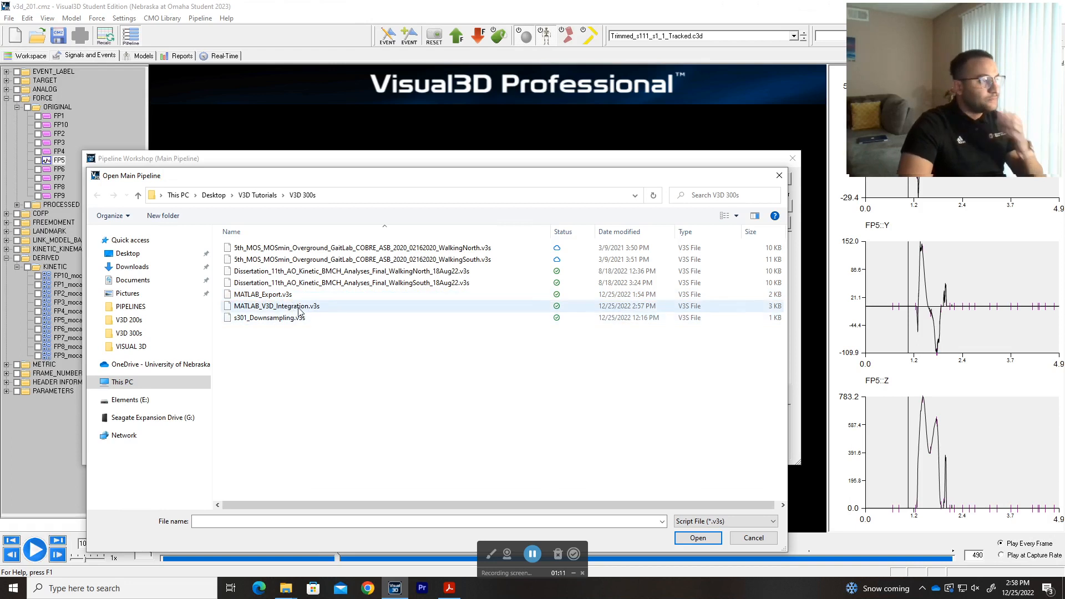
pyautogui.click(288, 319)
pyautogui.doubleClick(288, 318)
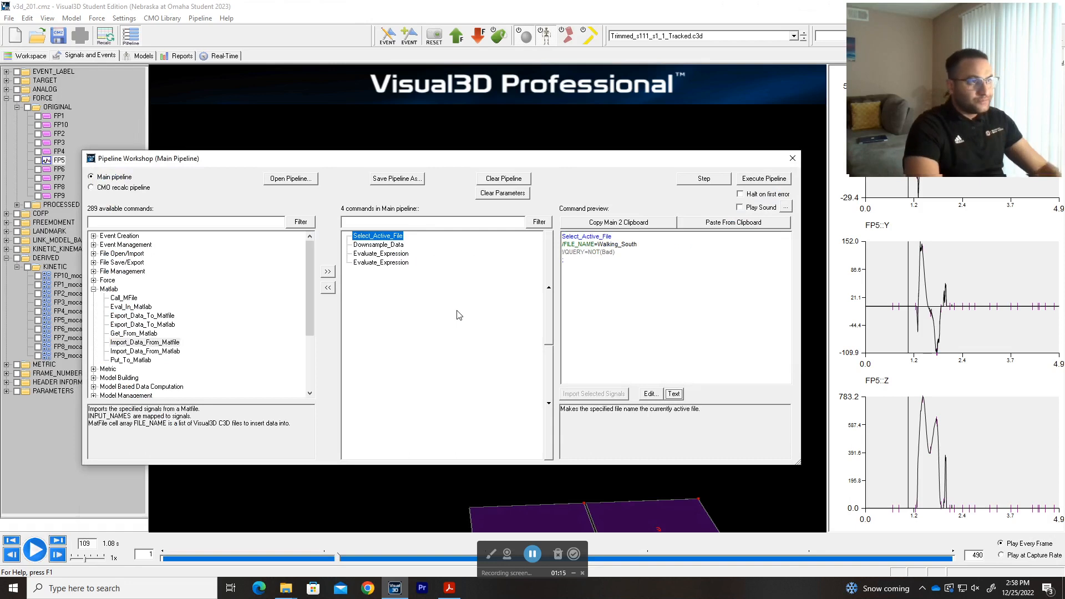
# Switch to Chrome, bring up the C-Motion wiki page on Downsample Data, and highlight the note about the command's support status.
pyautogui.press('ctrl+super+Right')
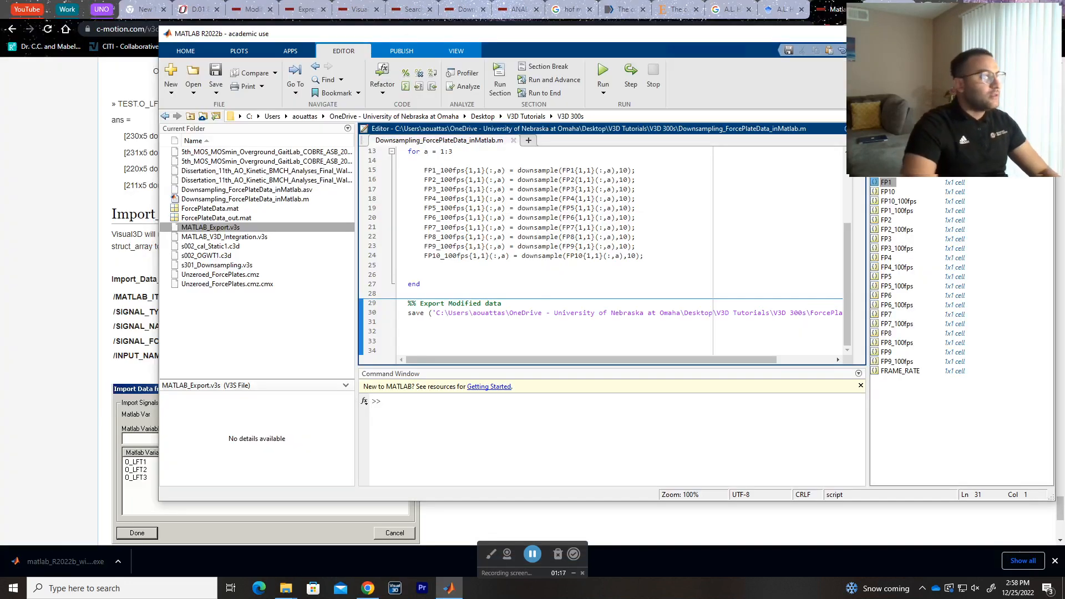
pyautogui.click(11, 216)
pyautogui.click(301, 12)
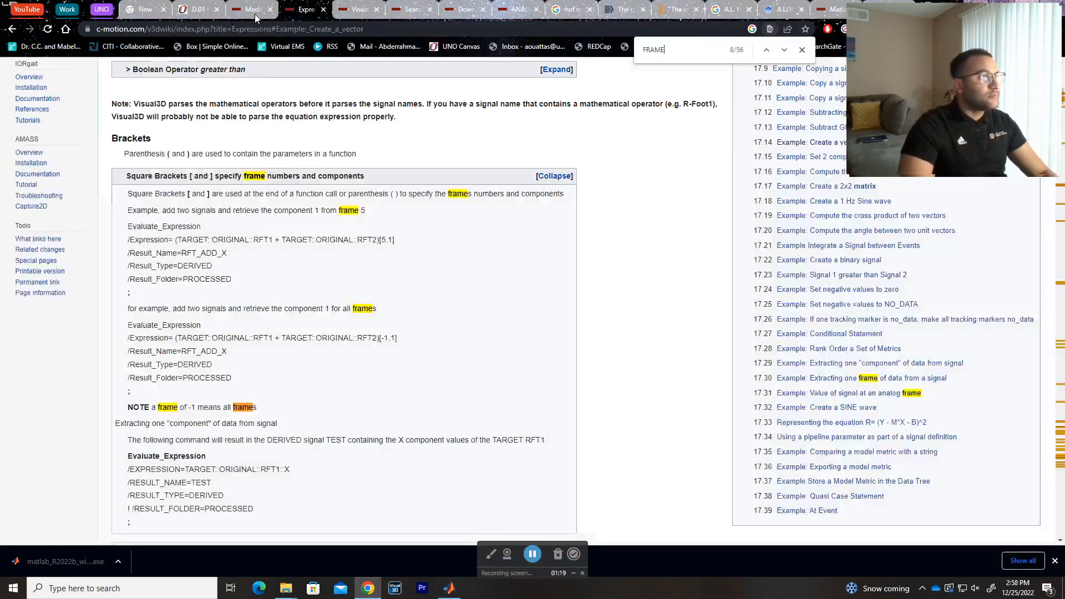
pyautogui.click(254, 15)
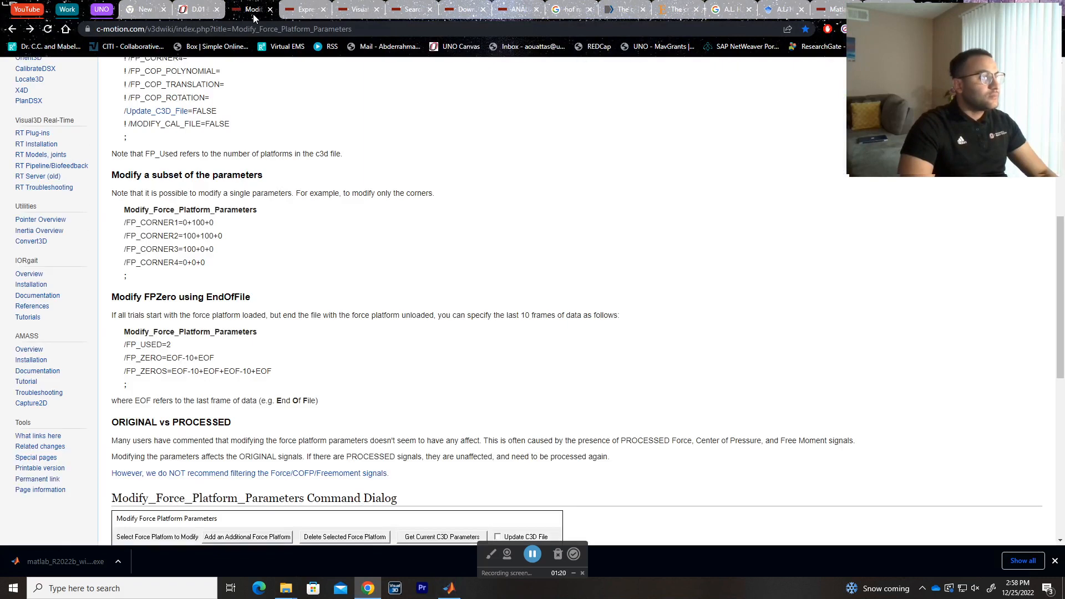
pyautogui.click(357, 11)
pyautogui.click(411, 12)
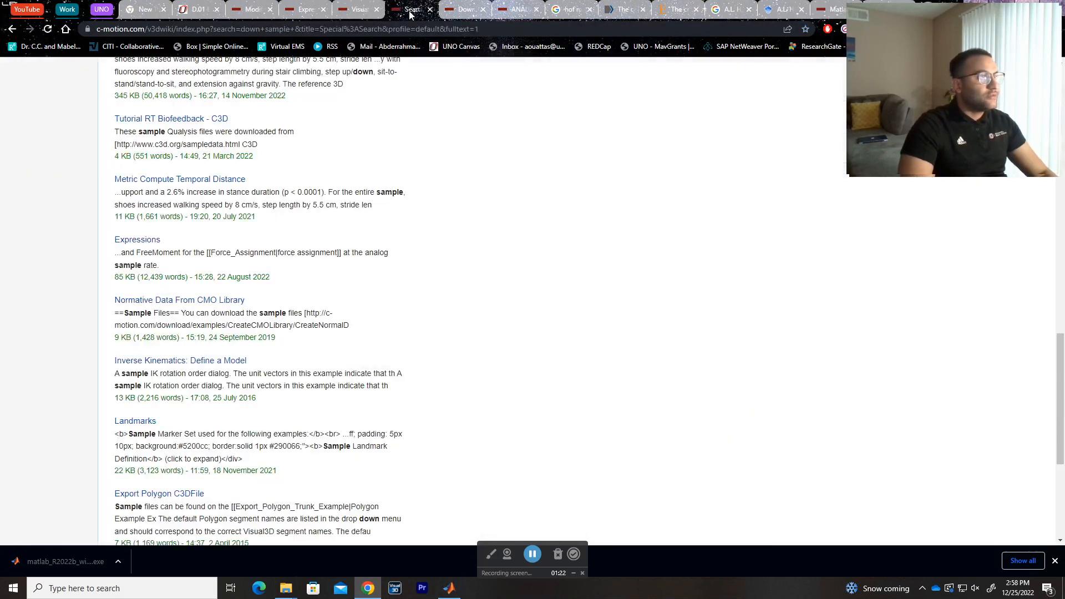
pyautogui.click(460, 12)
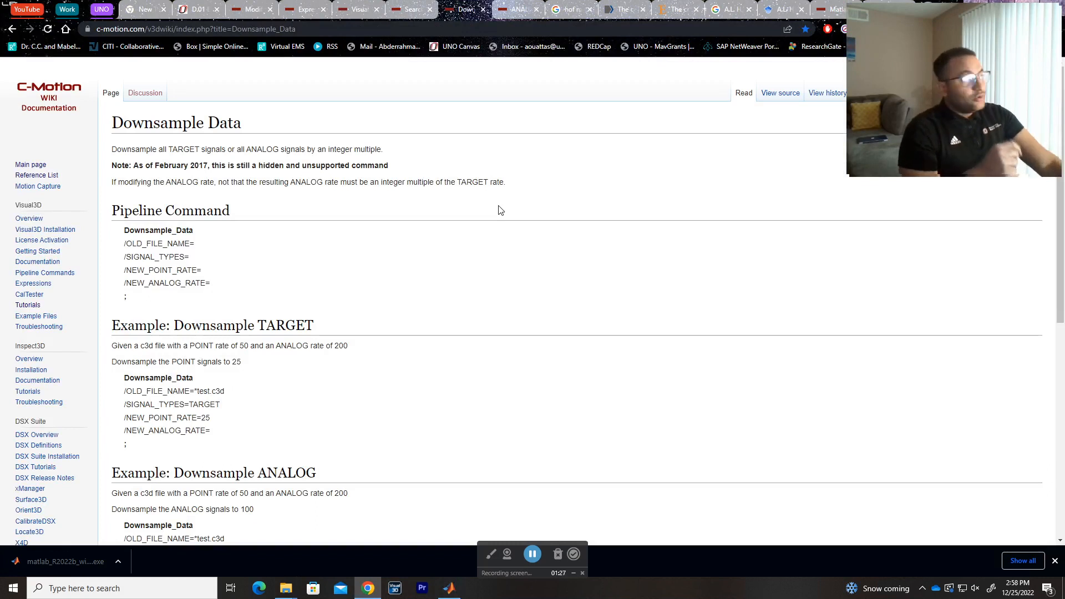
pyautogui.moveTo(112, 165); pyautogui.dragTo(408, 167)
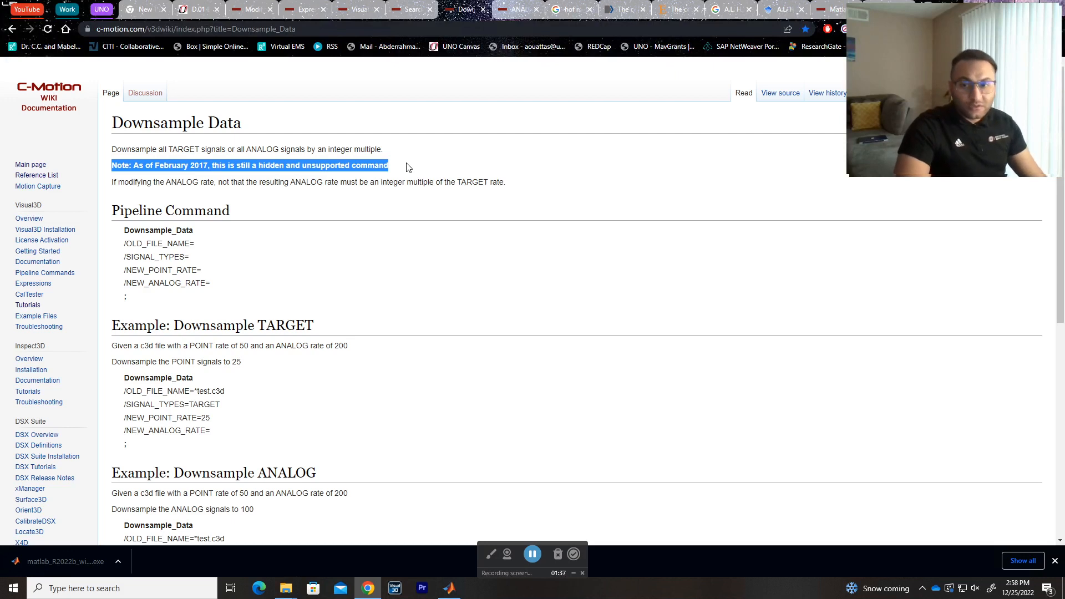
# Copy the Downsample_Data command block from the wiki page's Downsample ANALOG example.
pyautogui.hotkey('alt', 'Tab')
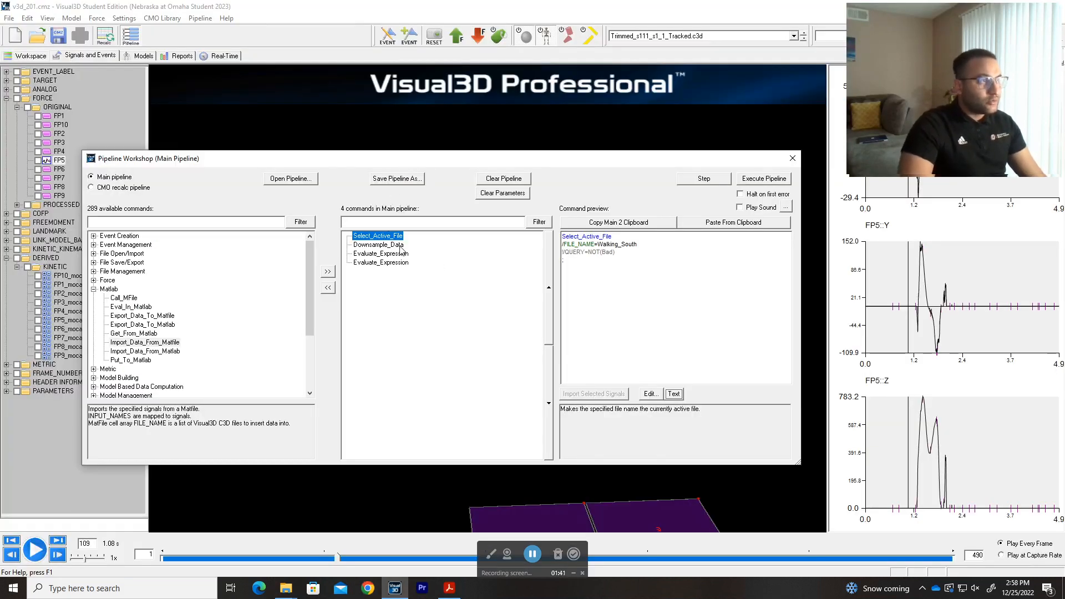
pyautogui.hotkey('alt', 'Tab')
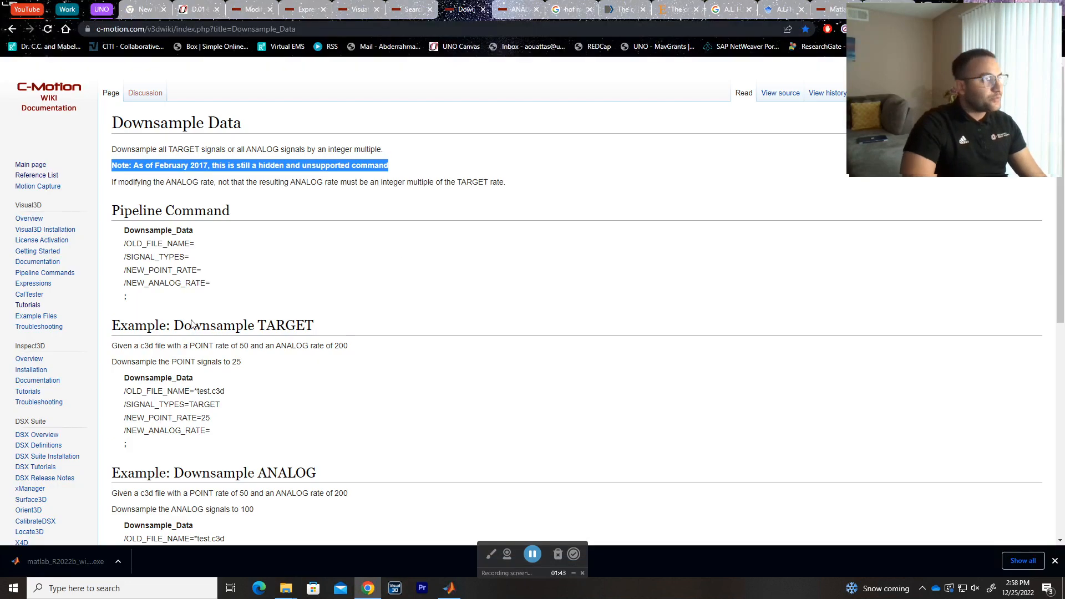
pyautogui.scroll(-2, 257, 418)
pyautogui.moveTo(171, 480); pyautogui.dragTo(113, 416)
pyautogui.hotkey('ctrl', 'c')
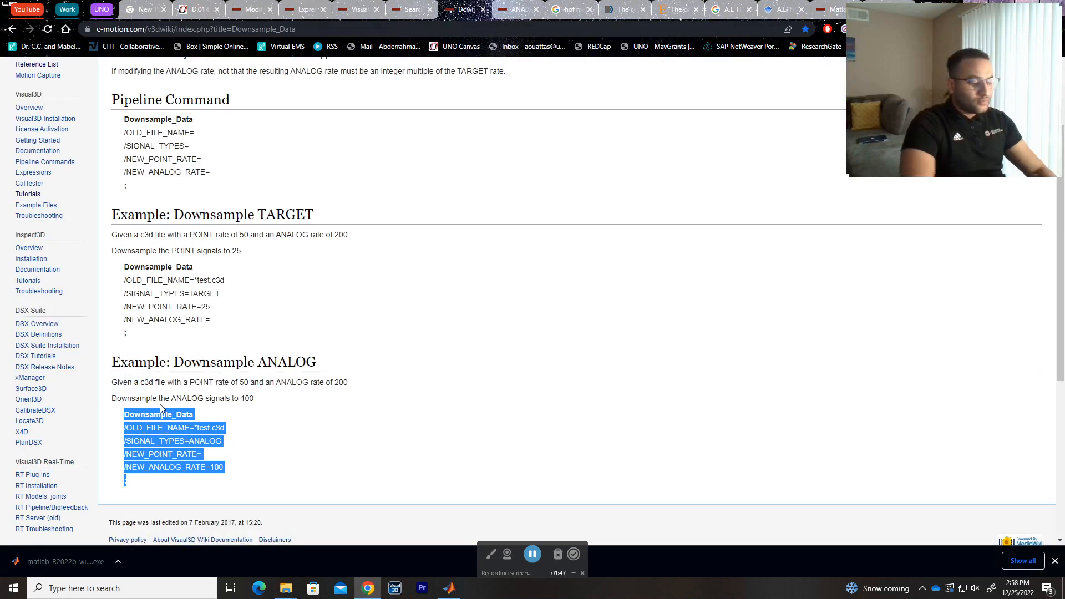
# Switch to Visual3D and paste the copied Downsample_Data block after the first Evaluate_Expression command's text.
pyautogui.hotkey('alt', 'Tab')
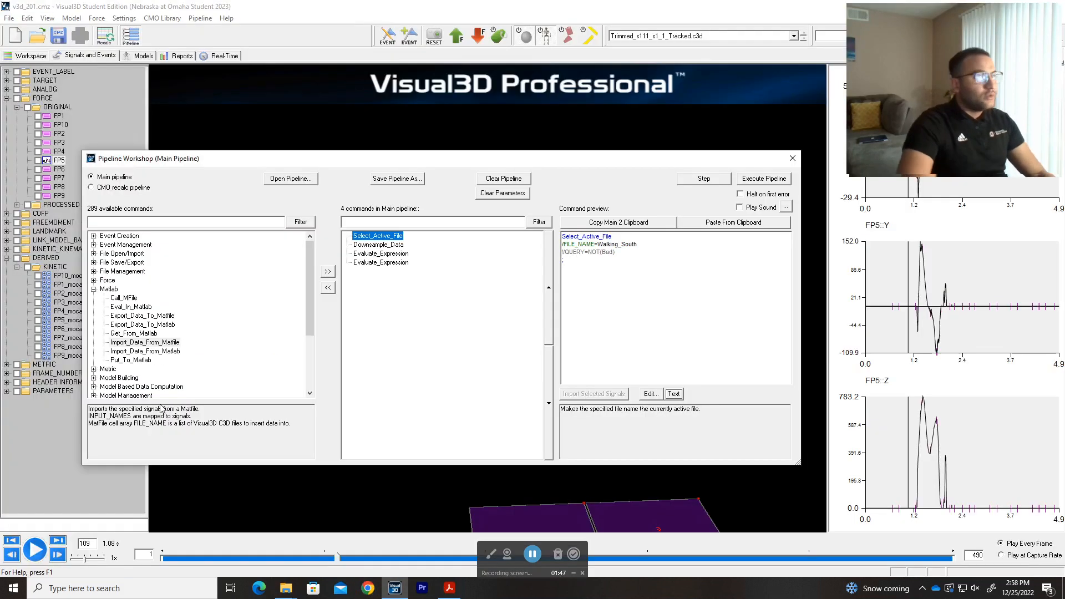
pyautogui.click(389, 245)
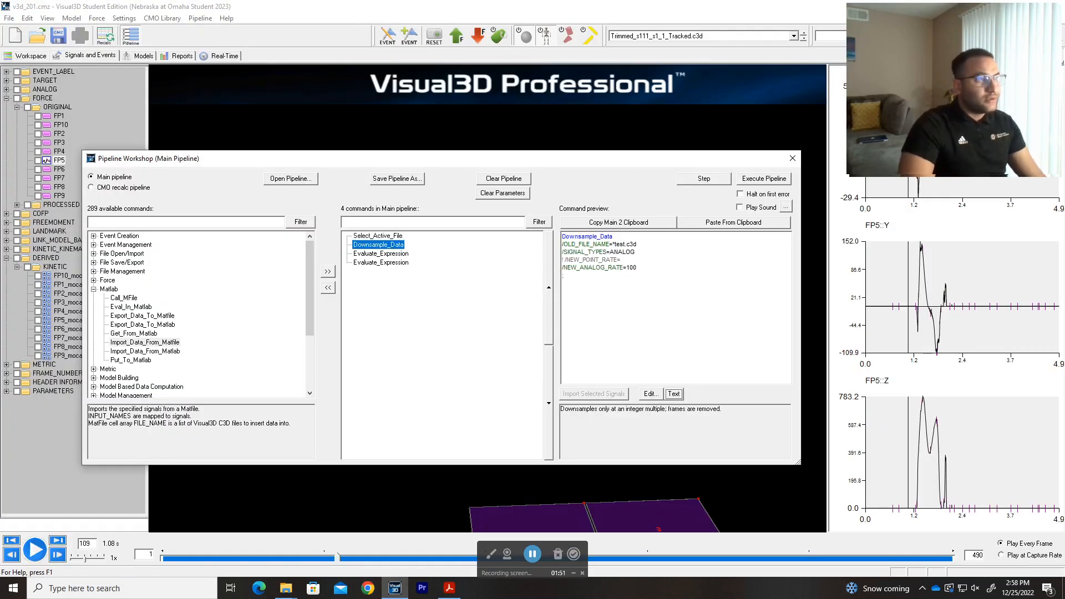
pyautogui.click(390, 254)
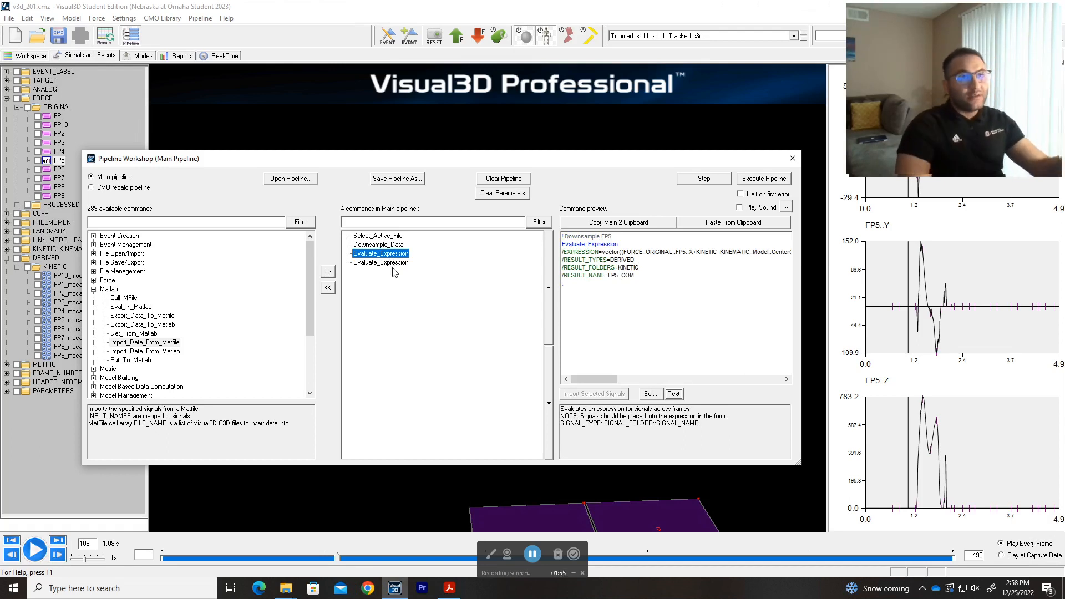
pyautogui.click(673, 393)
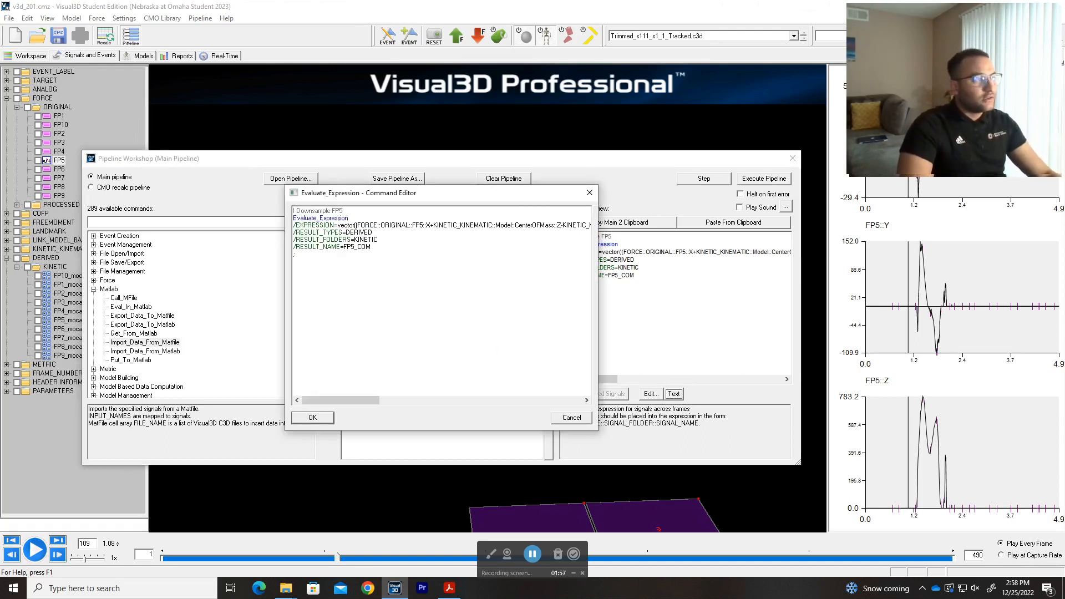
pyautogui.hotkey('ctrl', 'v')
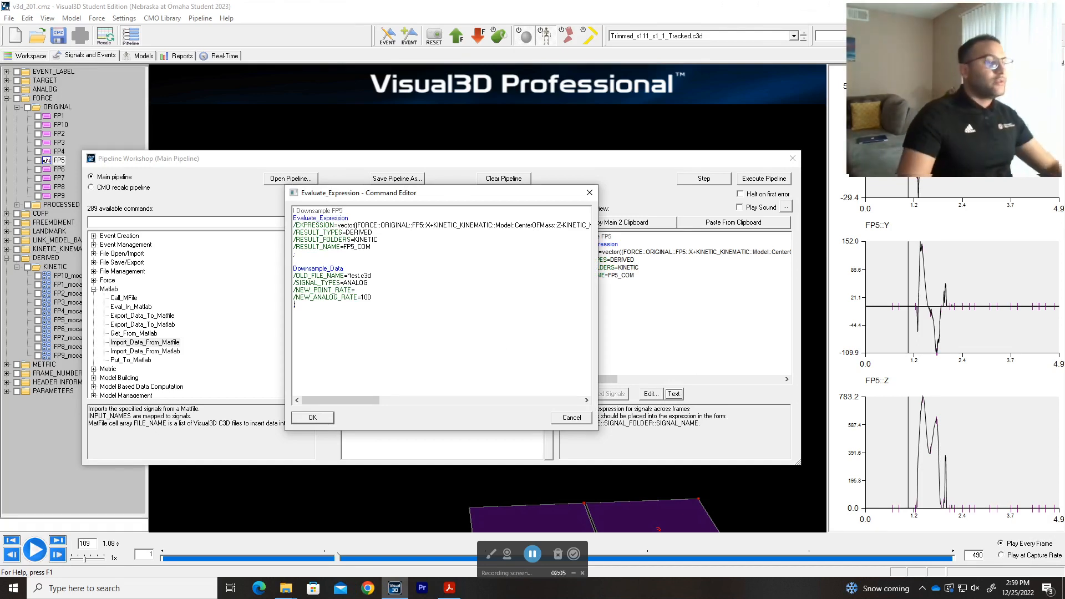
pyautogui.click(310, 420)
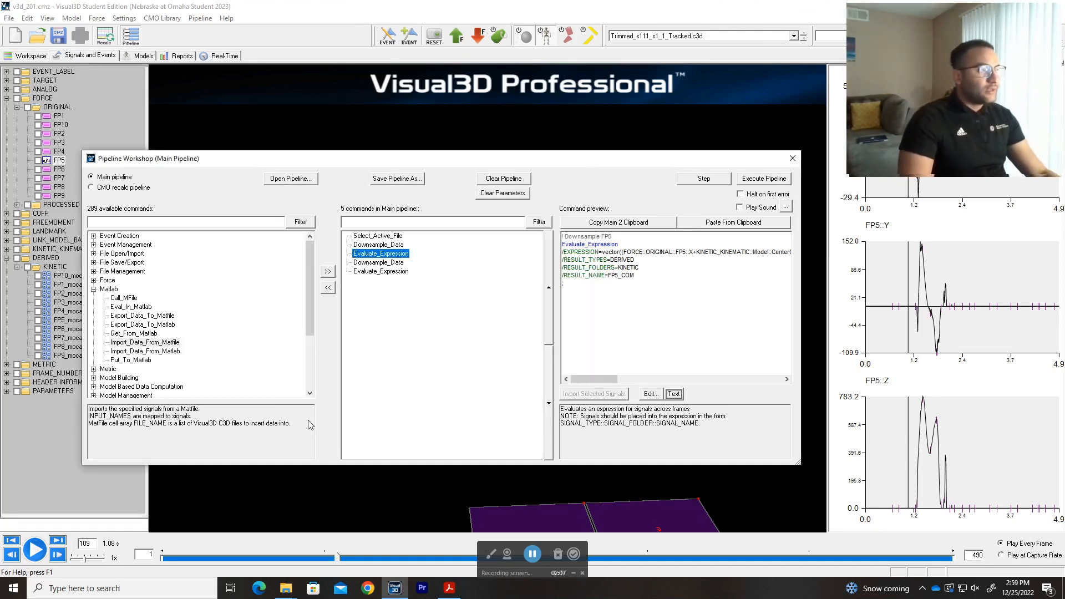
# Move the pasted Downsample_Data command up one place, then remove it from the main pipeline as a duplicate.
pyautogui.click(386, 262)
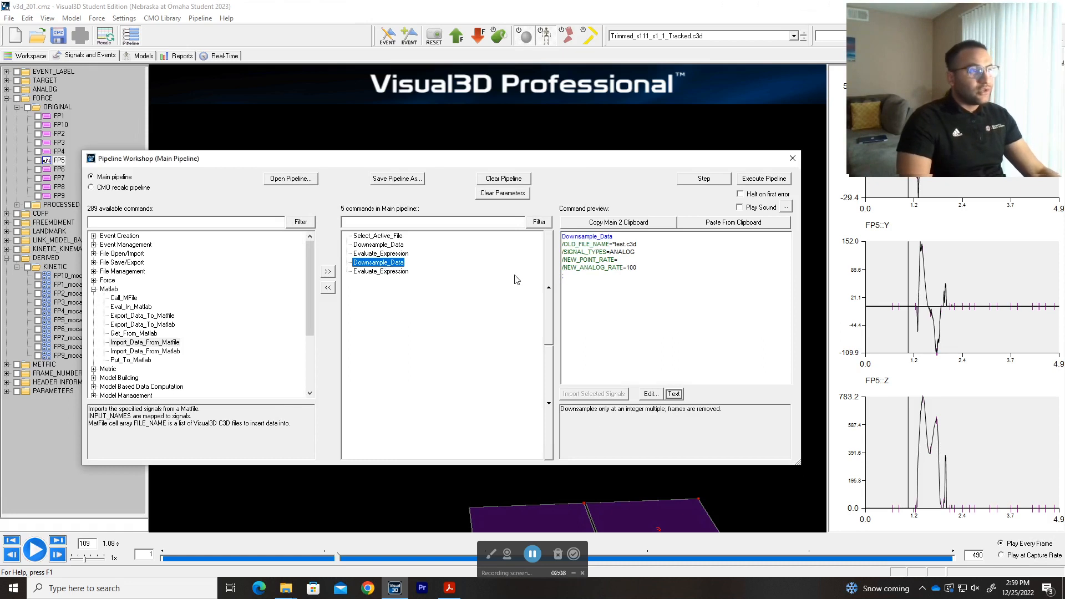
pyautogui.click(548, 286)
pyautogui.click(392, 245)
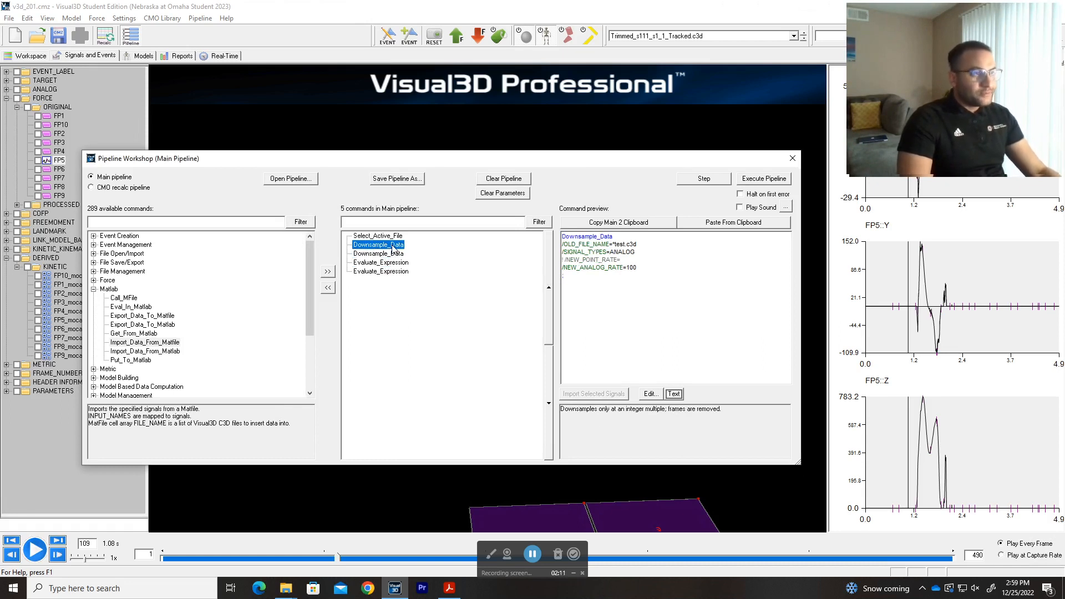
pyautogui.click(392, 255)
pyautogui.click(328, 288)
# Edit the text of the first Downsample_Data command in the main pipeline, setting OLD_FILE_NAME to *s111*s1*_1.
pyautogui.click(671, 395)
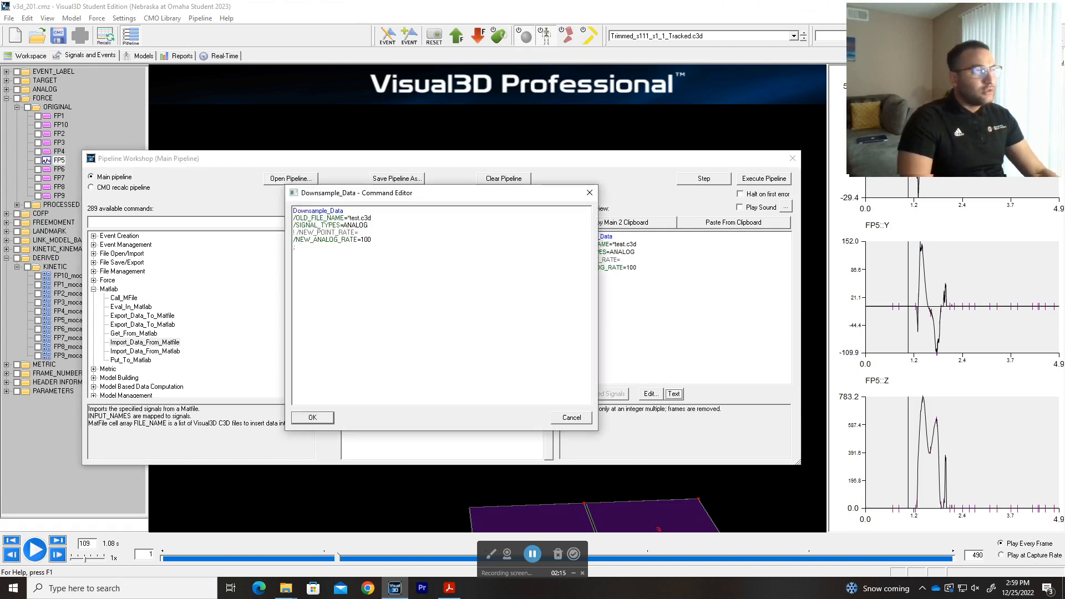
pyautogui.moveTo(391, 194); pyautogui.dragTo(498, 220)
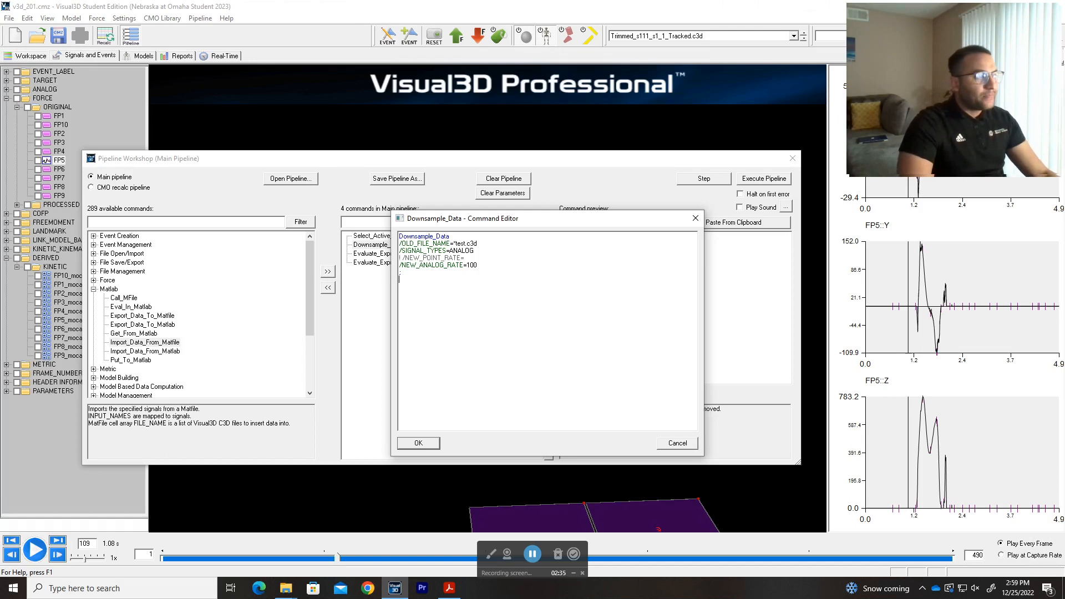
pyautogui.moveTo(475, 250); pyautogui.dragTo(450, 250)
pyautogui.click(484, 253)
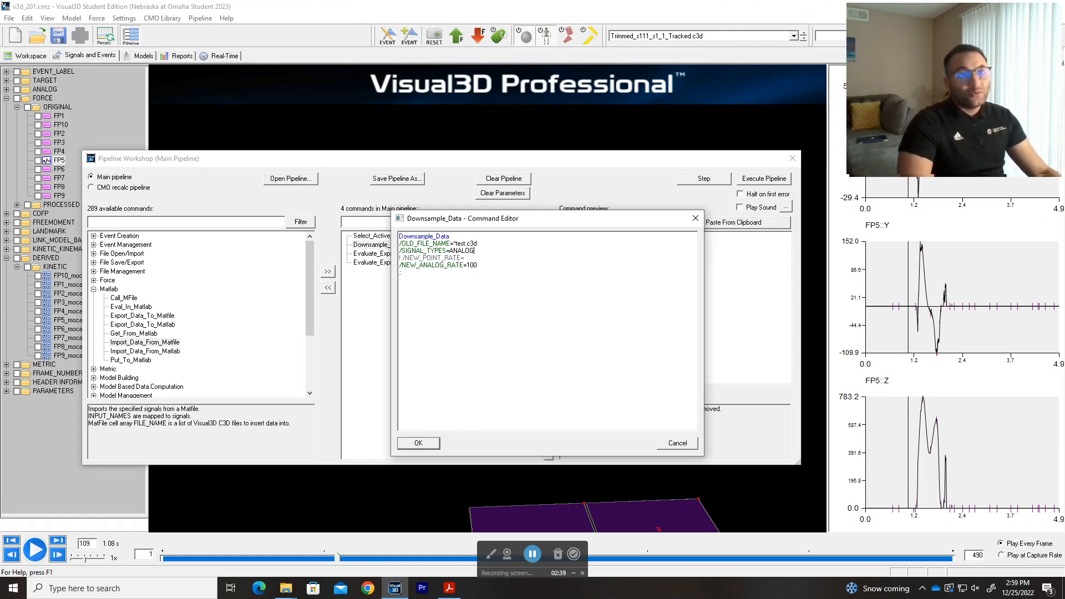
pyautogui.click(477, 265)
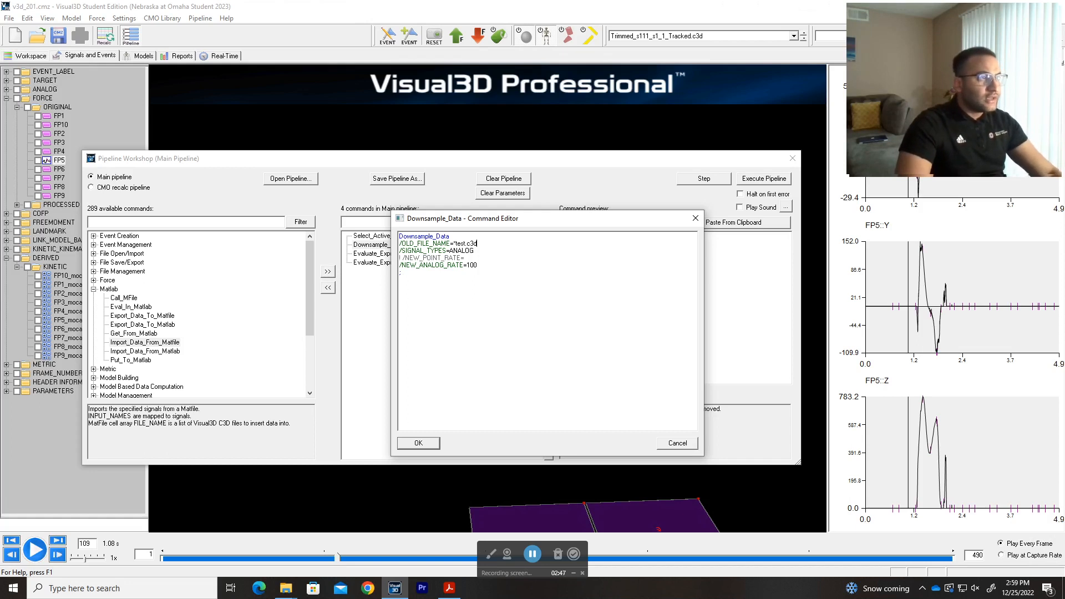
pyautogui.hotkey('shift', 'Left')
pyautogui.hotkey('shift', 'Left')
pyautogui.hotkey('shift', 'Left')
pyautogui.hotkey('shift', 'Left')
pyautogui.hotkey('shift', 'Left')
pyautogui.hotkey('shift', 'Left')
pyautogui.hotkey('shift', 'Left')
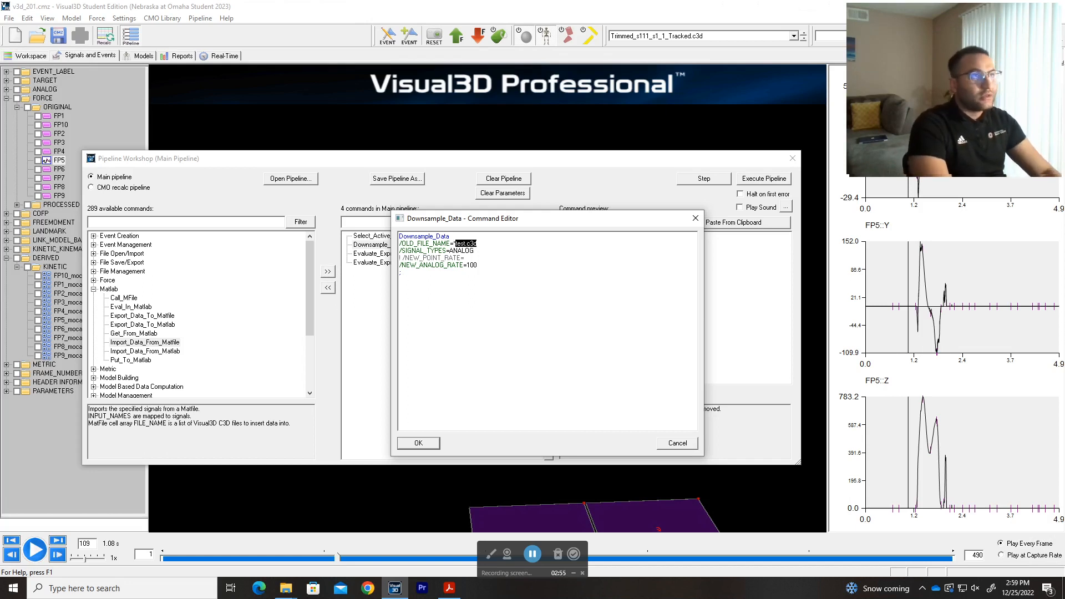
pyautogui.write('*s111')
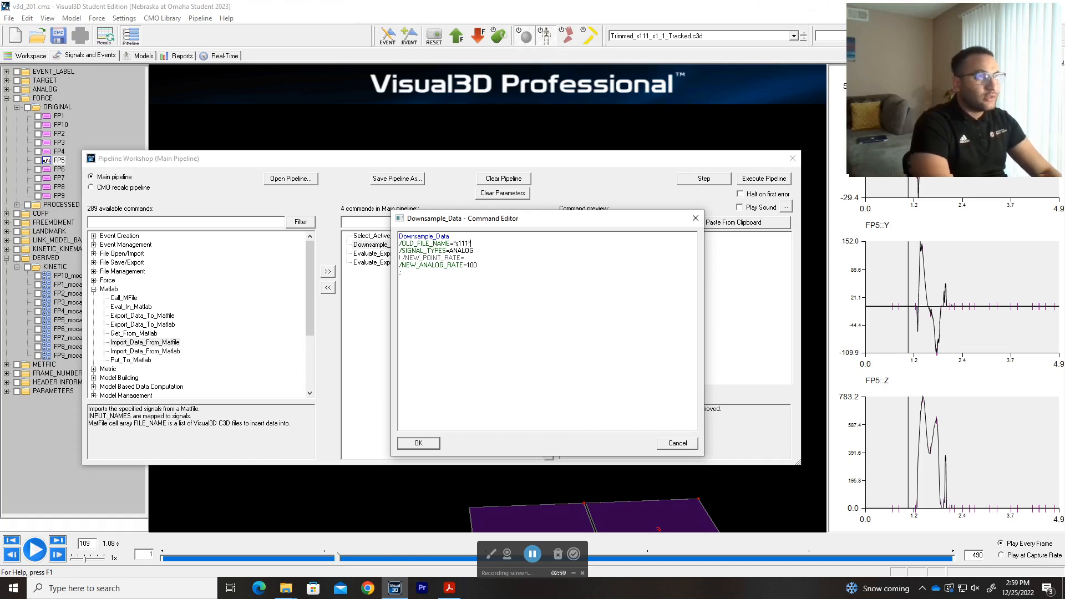
pyautogui.write('*s1')
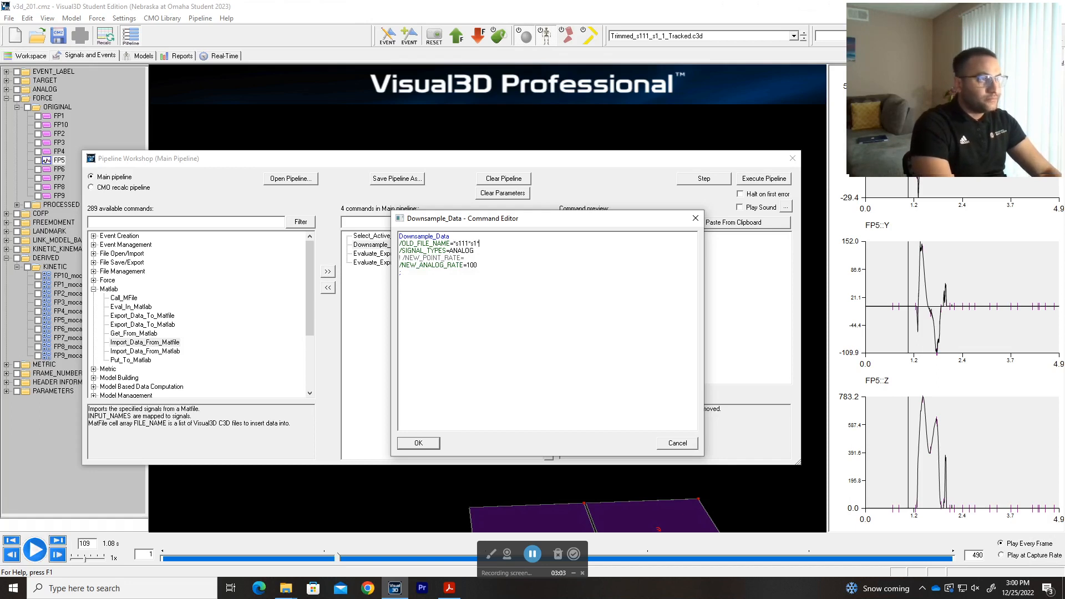
pyautogui.write('*_1')
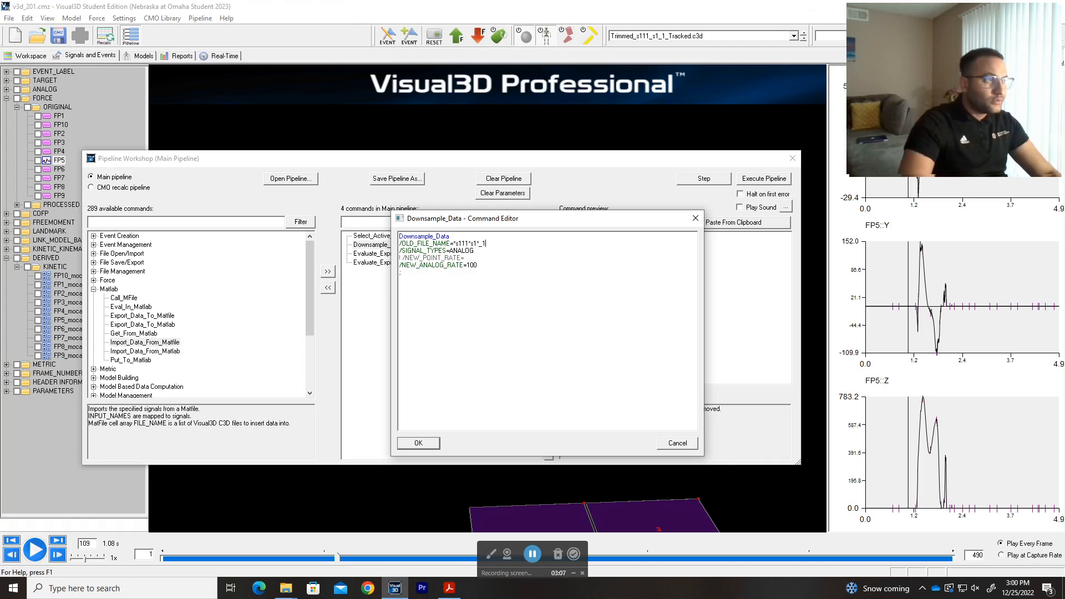
pyautogui.hotkey('ctrl', 'shift', 'Left')
pyautogui.hotkey('ctrl', 'shift', 'Left')
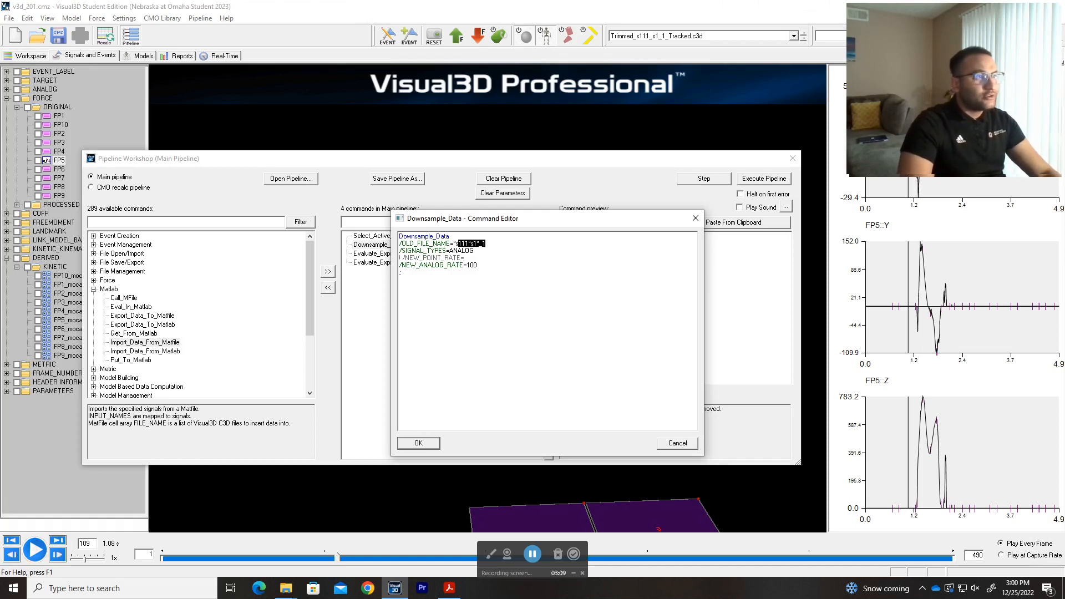
pyautogui.click(487, 243)
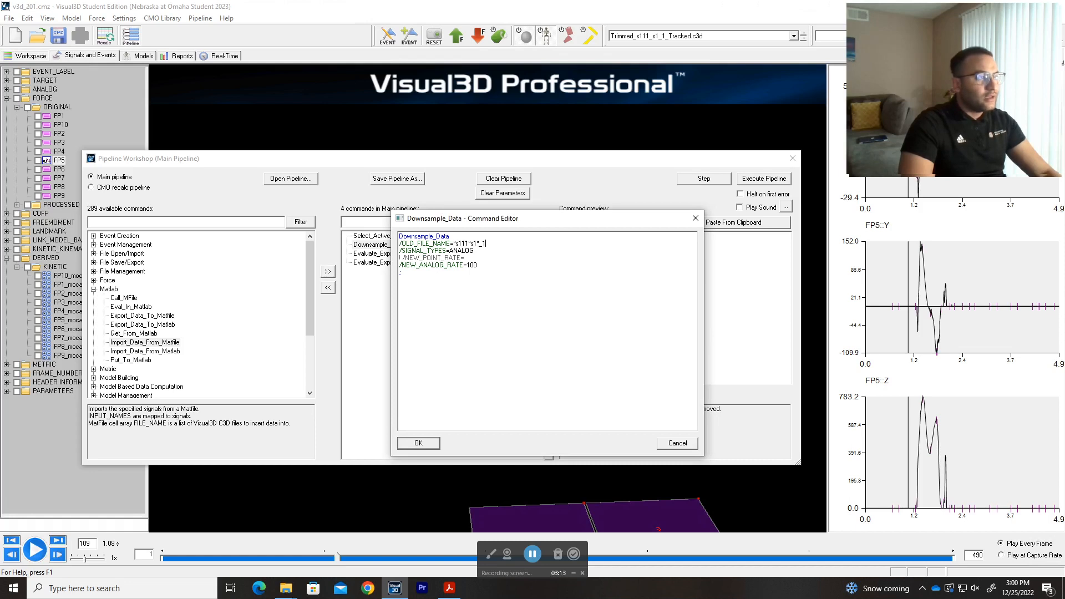
# Uncomment the NEW_POINT_RATE line, comment it out again, and accept the edited Downsample_Data command.
pyautogui.press('Up')
pyautogui.press('Up')
pyautogui.hotkey('ctrl', 'shift', 'Left')
pyautogui.hotkey('ctrl', 'shift', 'Left')
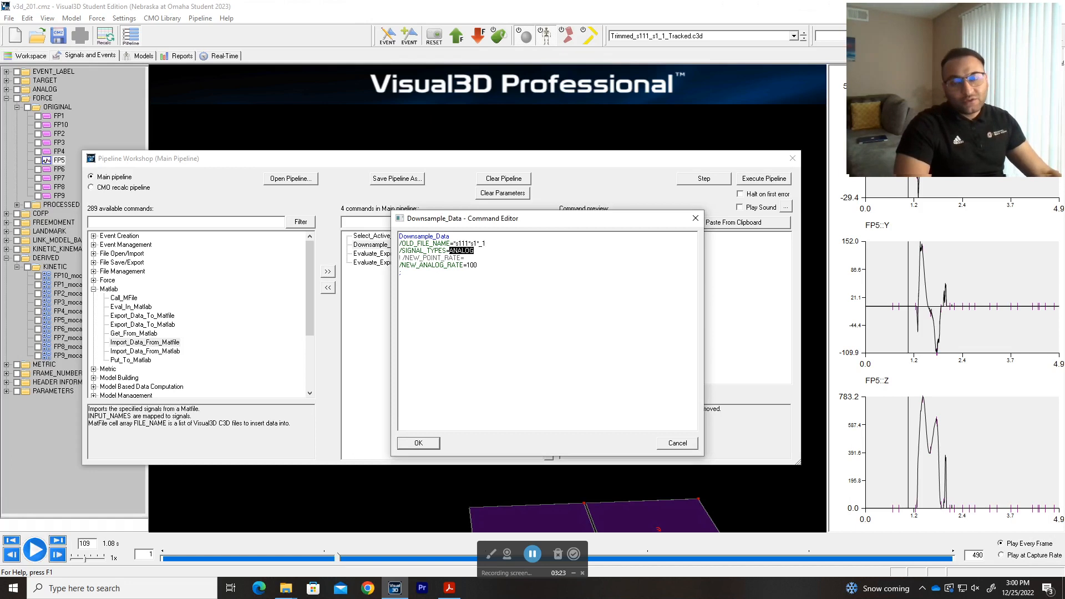
pyautogui.click(475, 251)
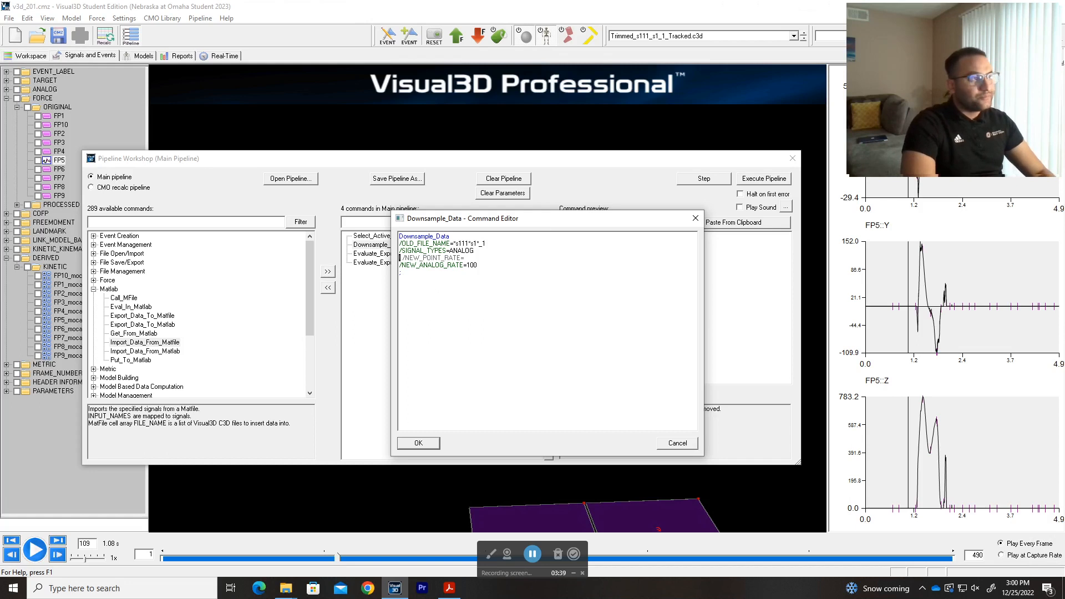
pyautogui.press('Delete')
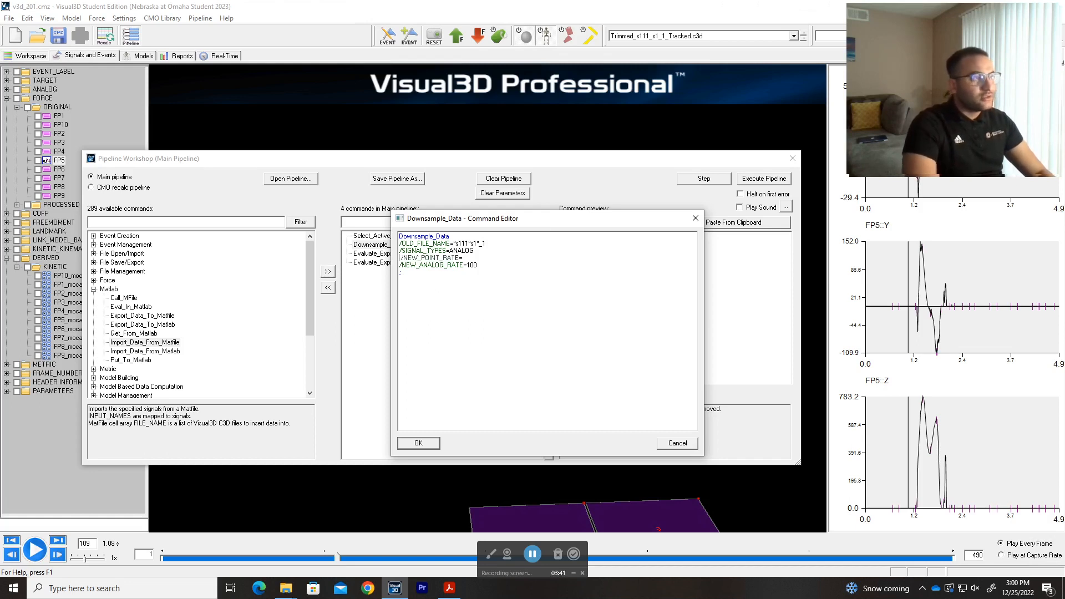
pyautogui.write('!')
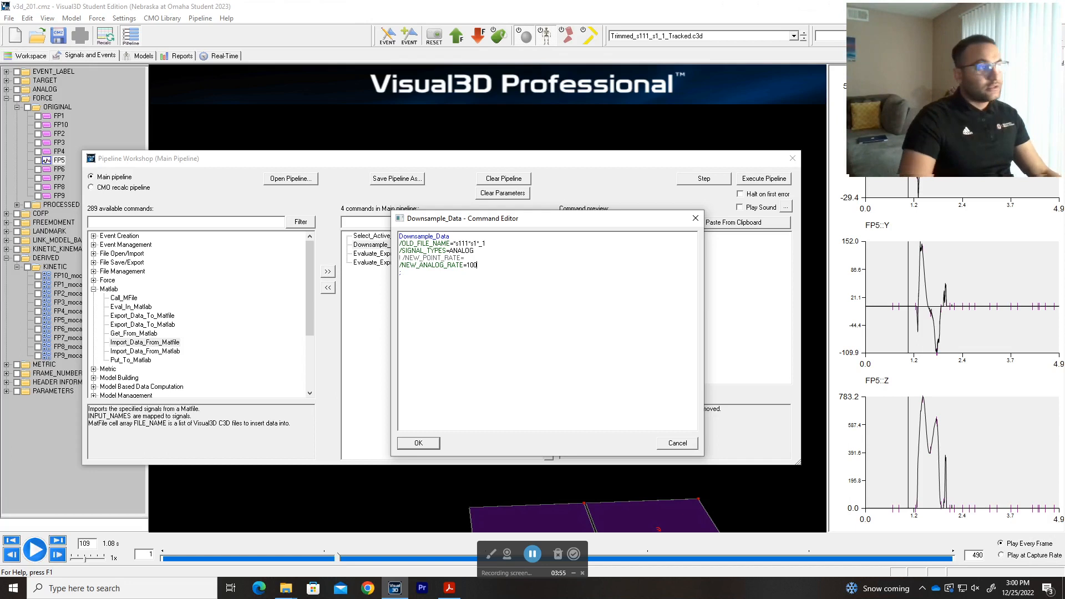
pyautogui.click(425, 443)
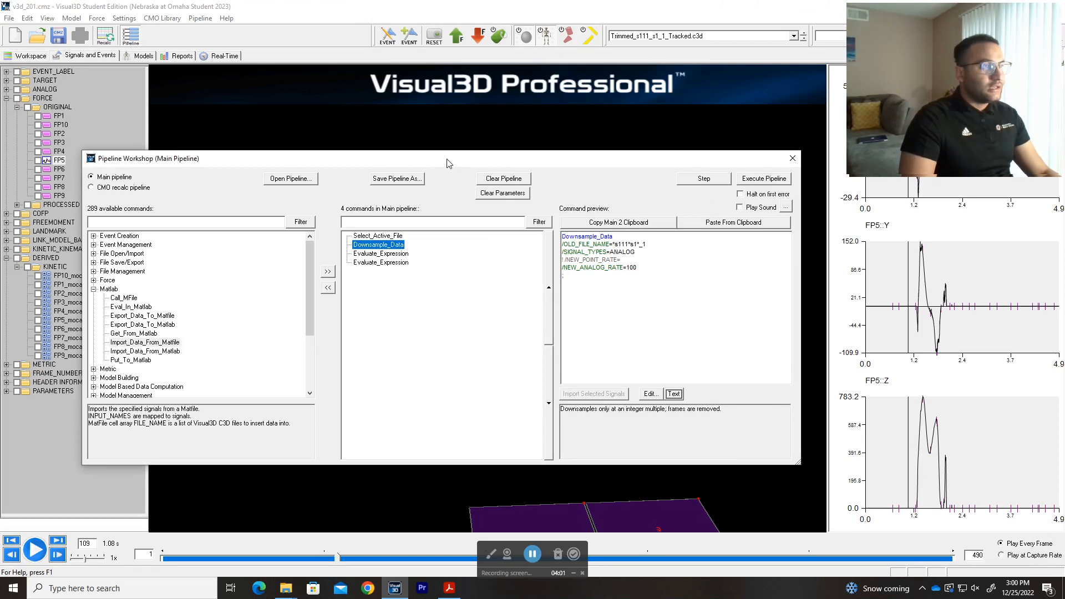
# Move and narrow the Pipeline Workshop window clear of the signal tree, and expand the ORIGINAL folder under ANALOG.
pyautogui.moveTo(447, 163); pyautogui.dragTo(468, 149)
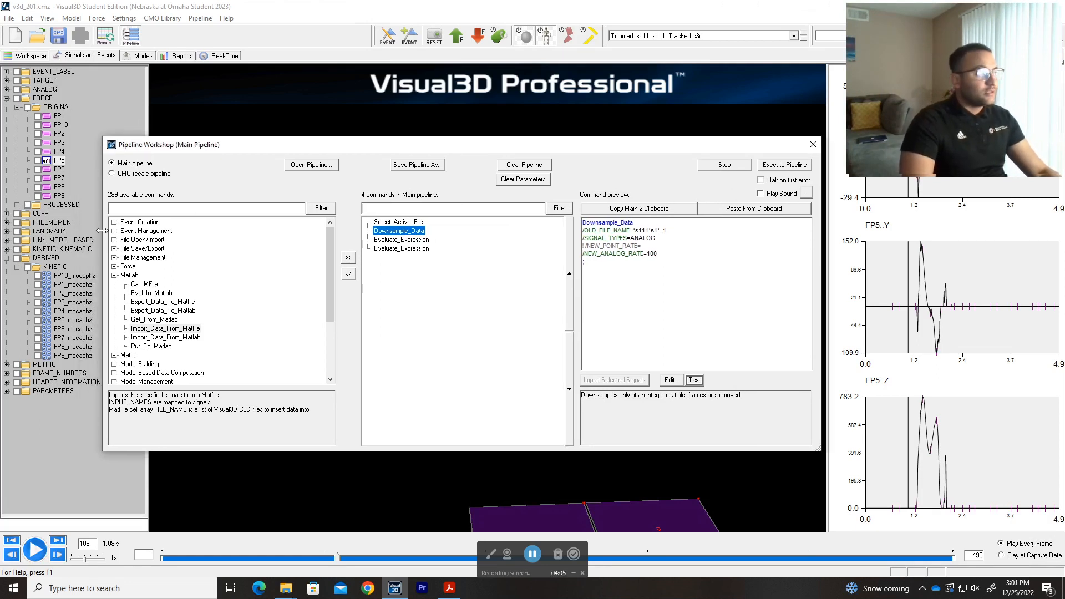
pyautogui.moveTo(103, 230); pyautogui.dragTo(179, 230)
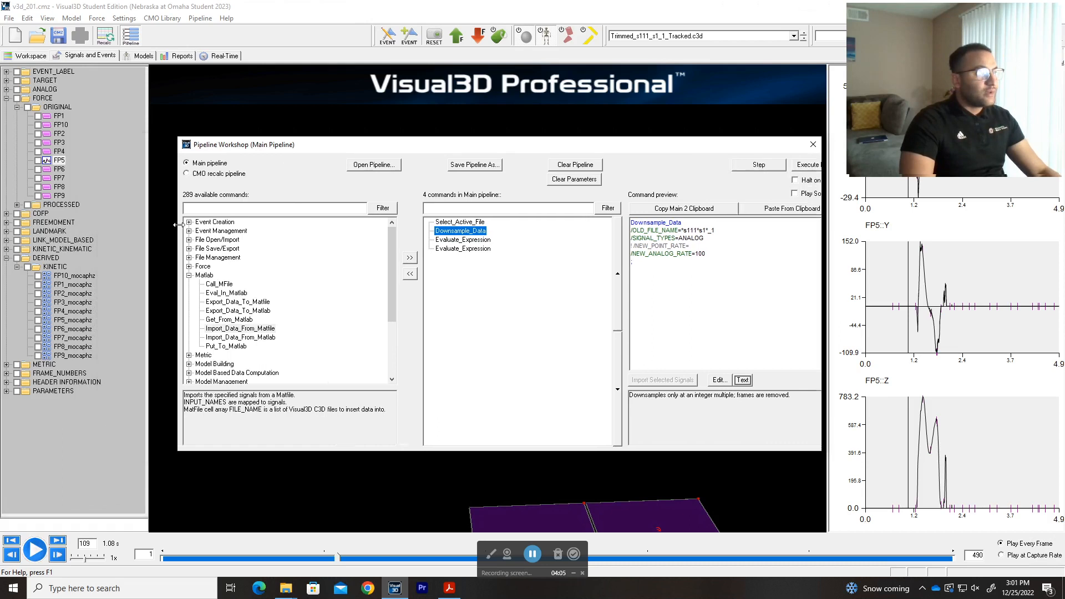
pyautogui.click(6, 89)
pyautogui.click(17, 98)
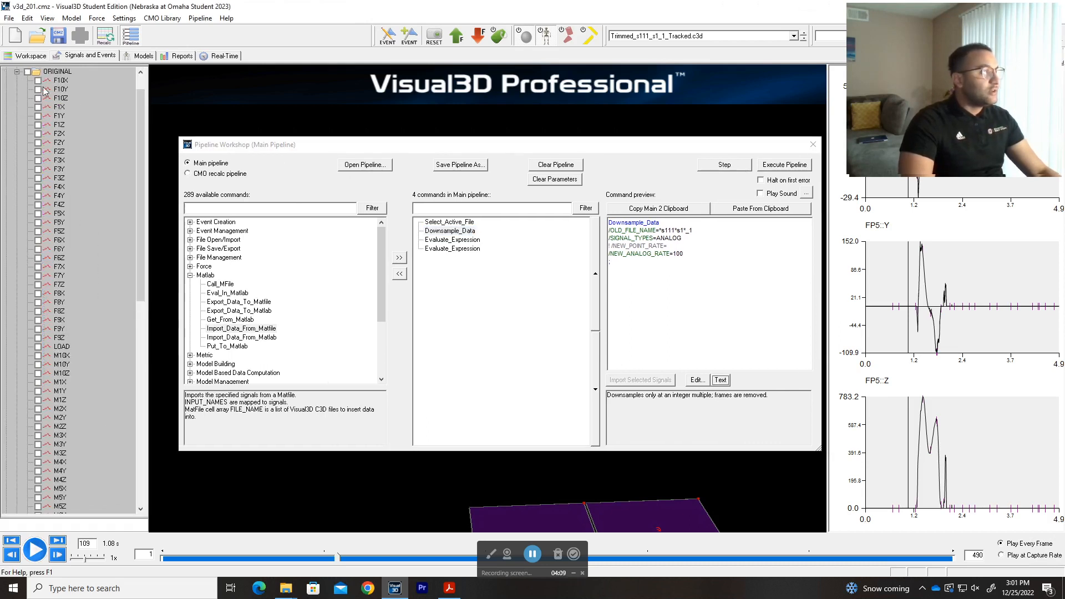
pyautogui.click(61, 233)
pyautogui.click(60, 251)
pyautogui.click(60, 258)
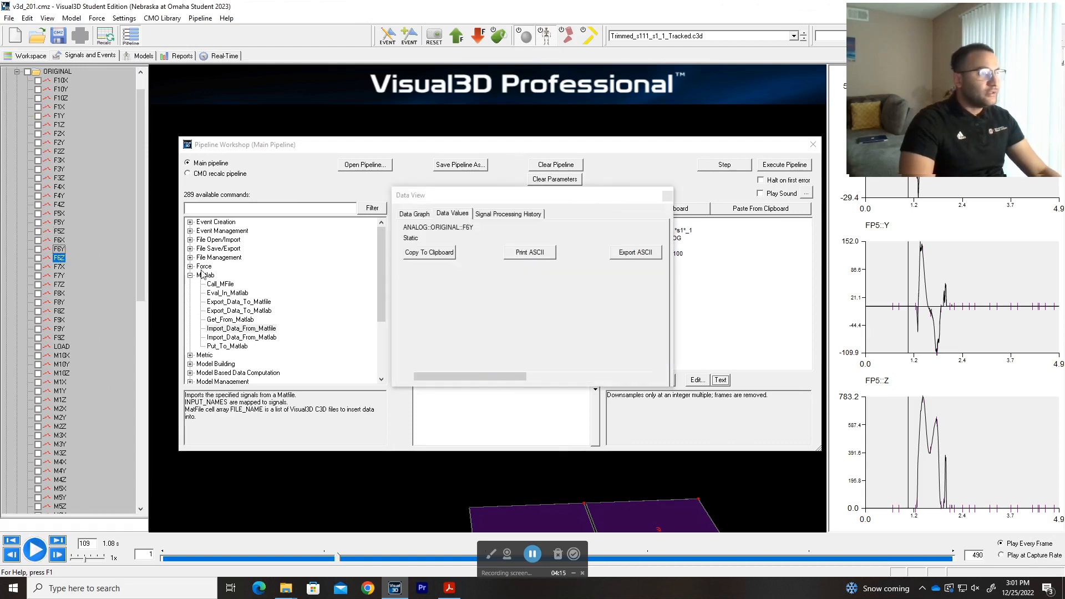
pyautogui.click(666, 196)
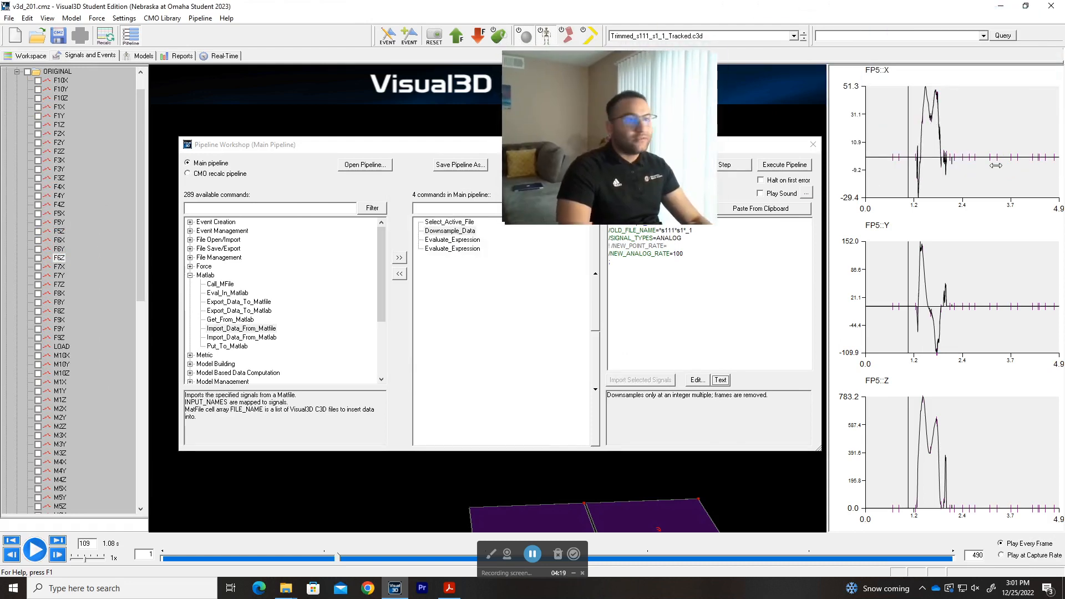
# Graph the original analog signal F5Z and open its data values to inspect the last frames.
pyautogui.click(99, 233)
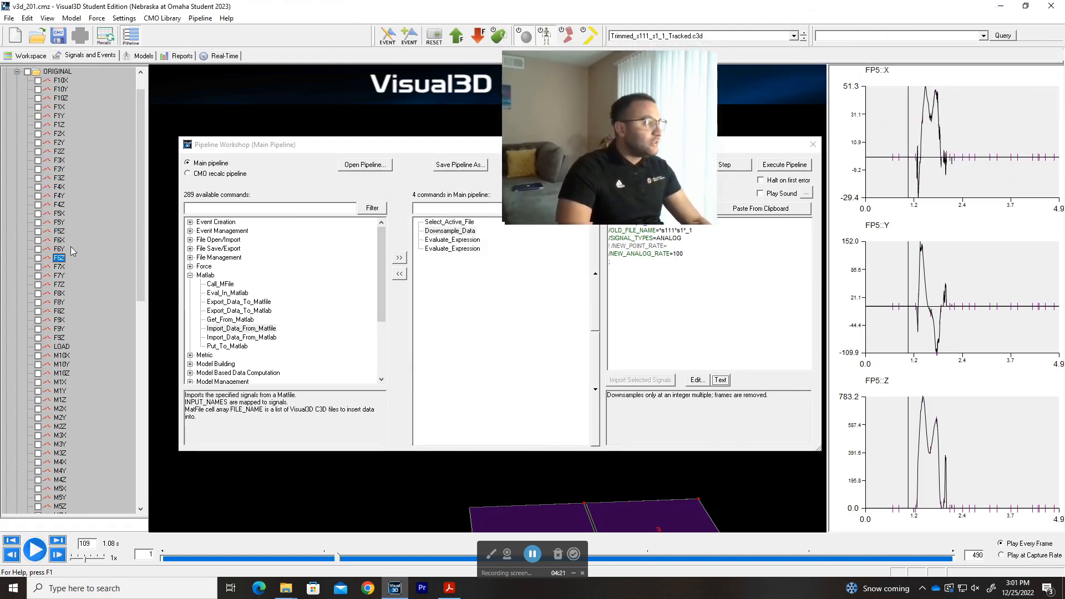
pyautogui.click(60, 232)
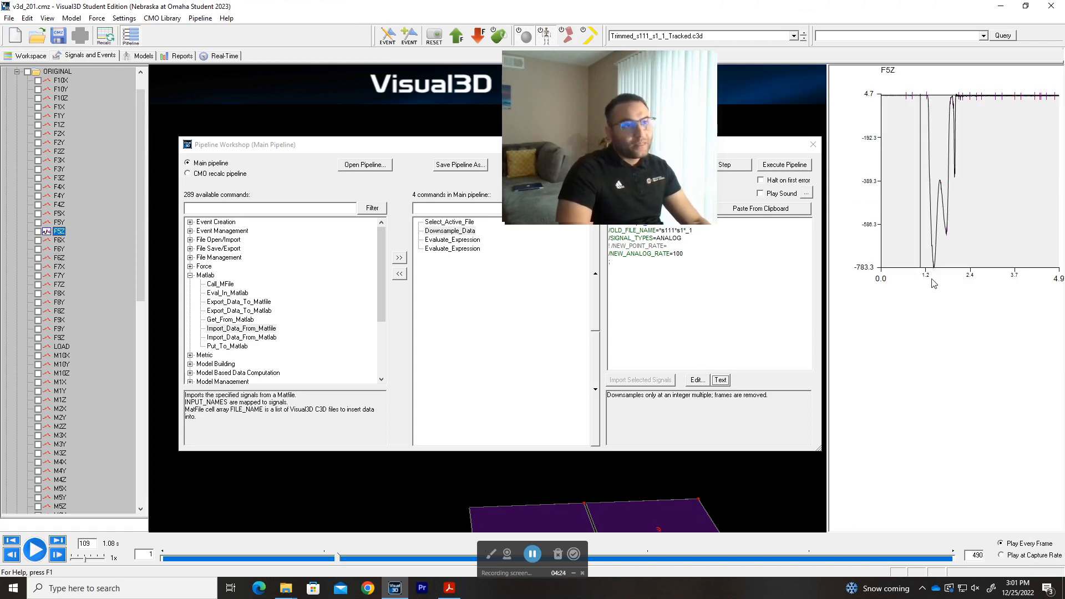
pyautogui.doubleClick(59, 231)
pyautogui.moveTo(609, 138); pyautogui.dragTo(937, 131)
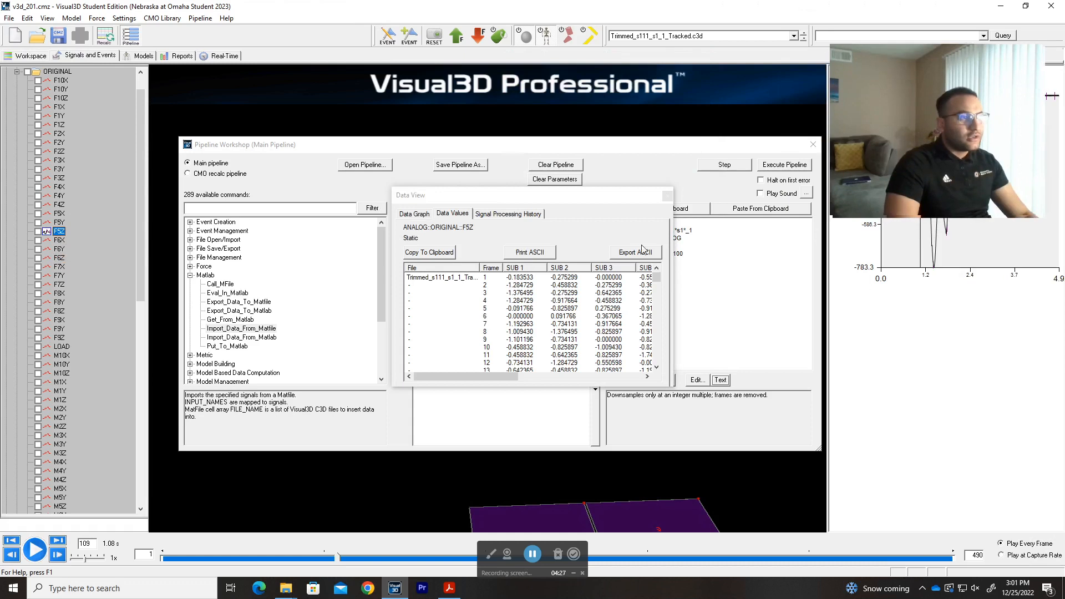
pyautogui.moveTo(656, 279); pyautogui.dragTo(659, 360)
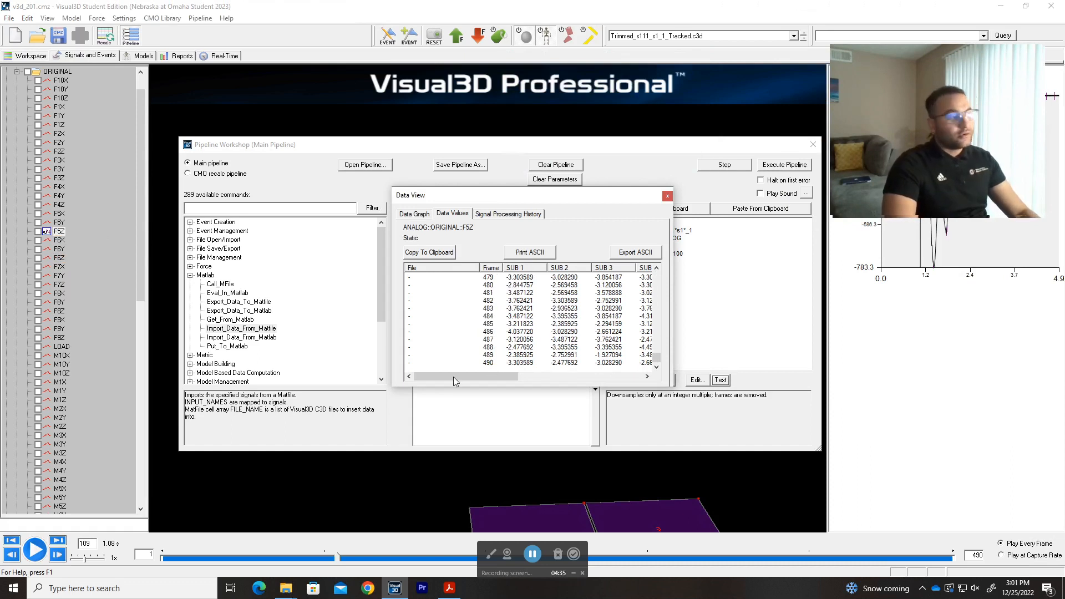
pyautogui.moveTo(337, 556); pyautogui.dragTo(184, 558)
# Enlarge the Data View, examine F5Z's SUB 1 to SUB 10 columns back to frame 1, and close the view.
pyautogui.moveTo(650, 199); pyautogui.dragTo(530, 133)
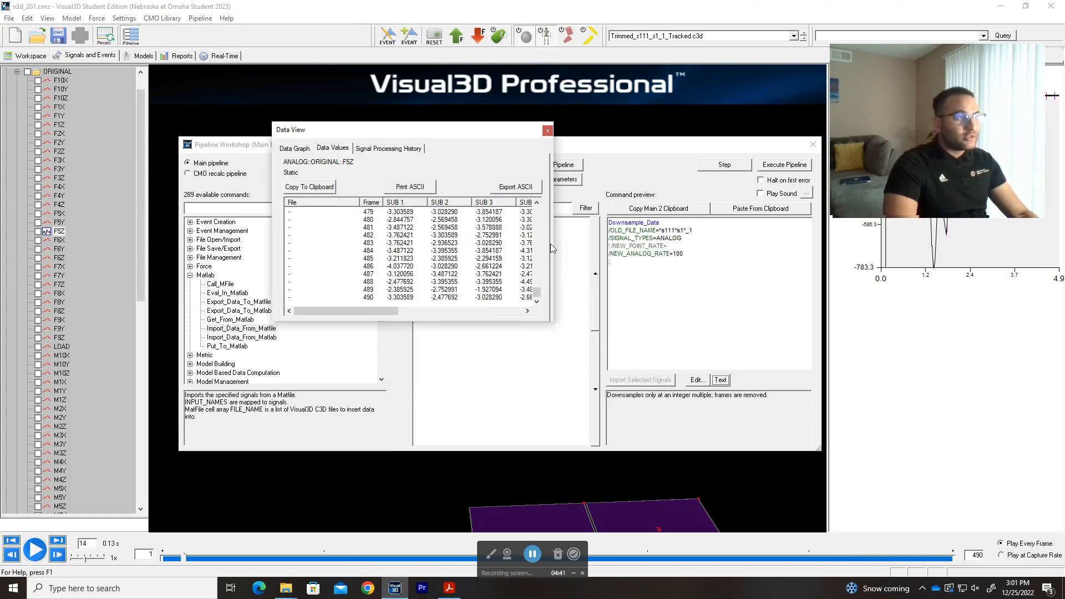
pyautogui.moveTo(551, 321); pyautogui.dragTo(825, 451)
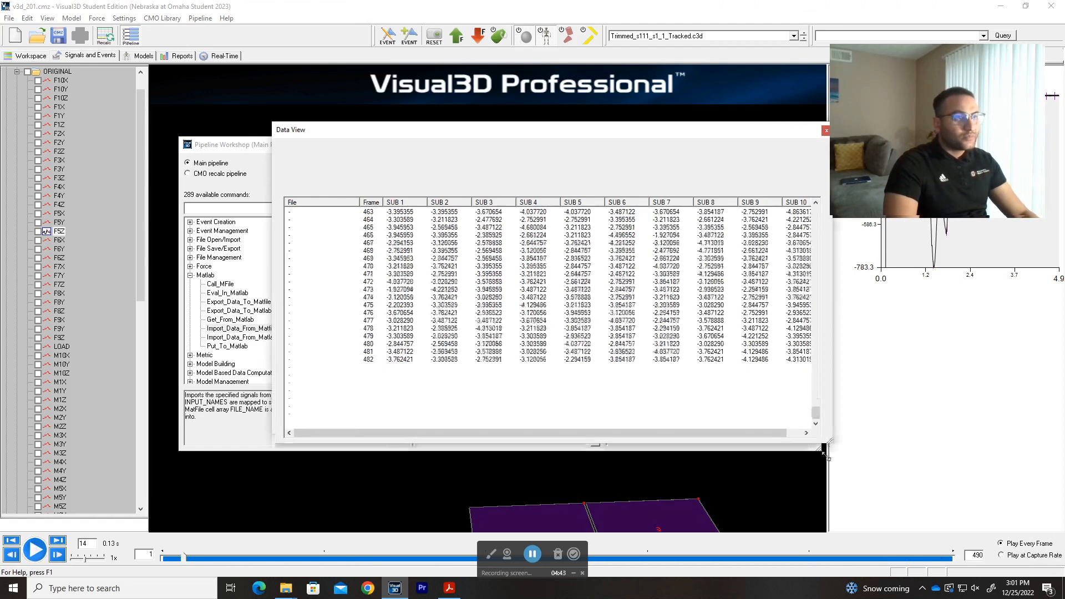
pyautogui.moveTo(599, 128); pyautogui.dragTo(464, 131)
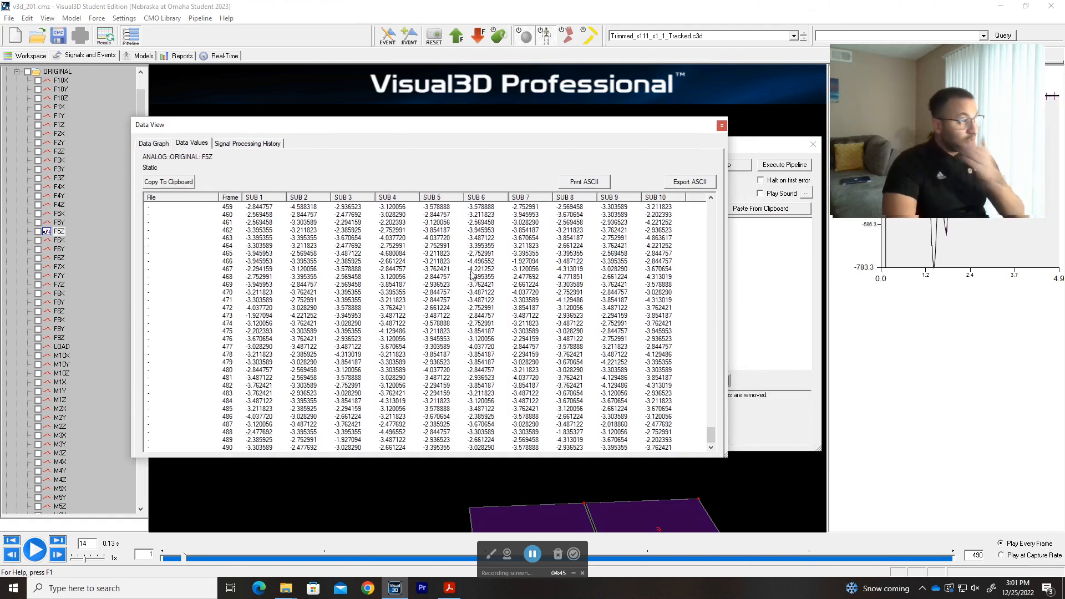
pyautogui.moveTo(711, 436); pyautogui.dragTo(690, 186)
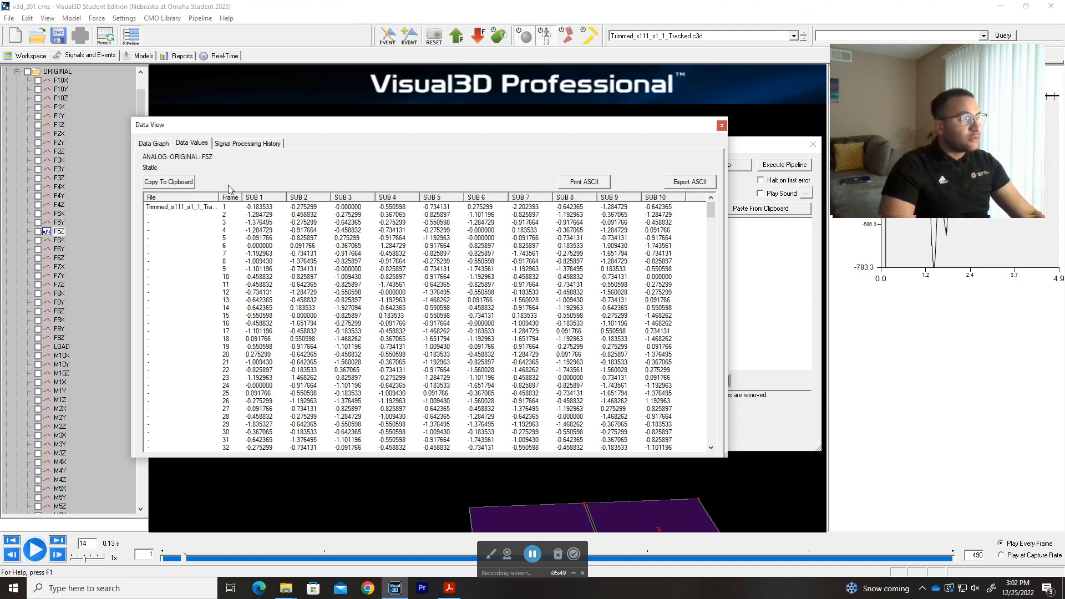
pyautogui.click(722, 125)
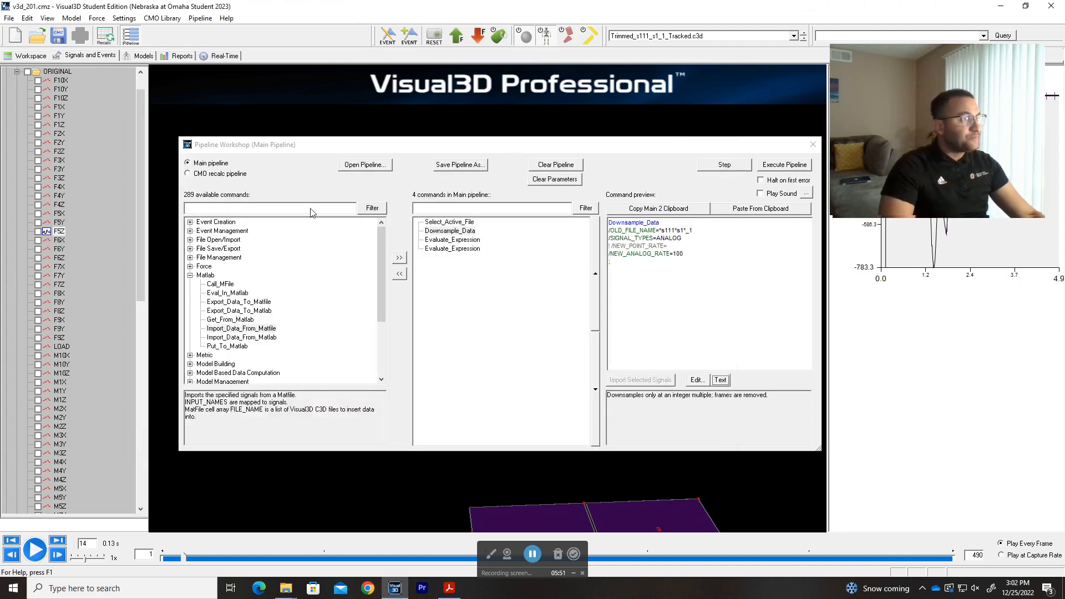
# Run only the Downsample_Data command and check in the processing results which file it was applied to.
pyautogui.click(466, 233)
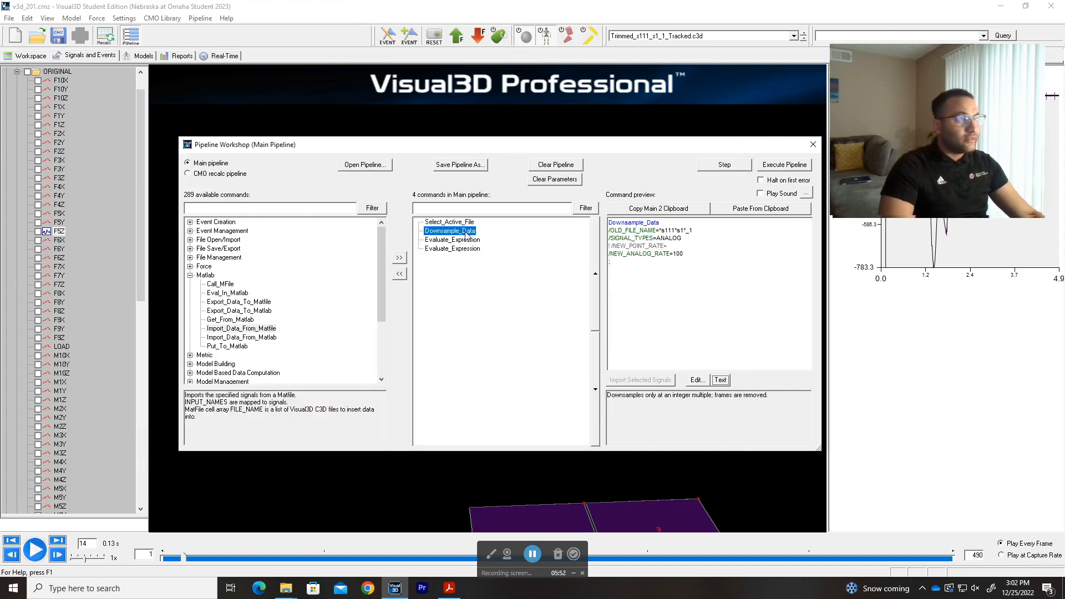
pyautogui.click(724, 165)
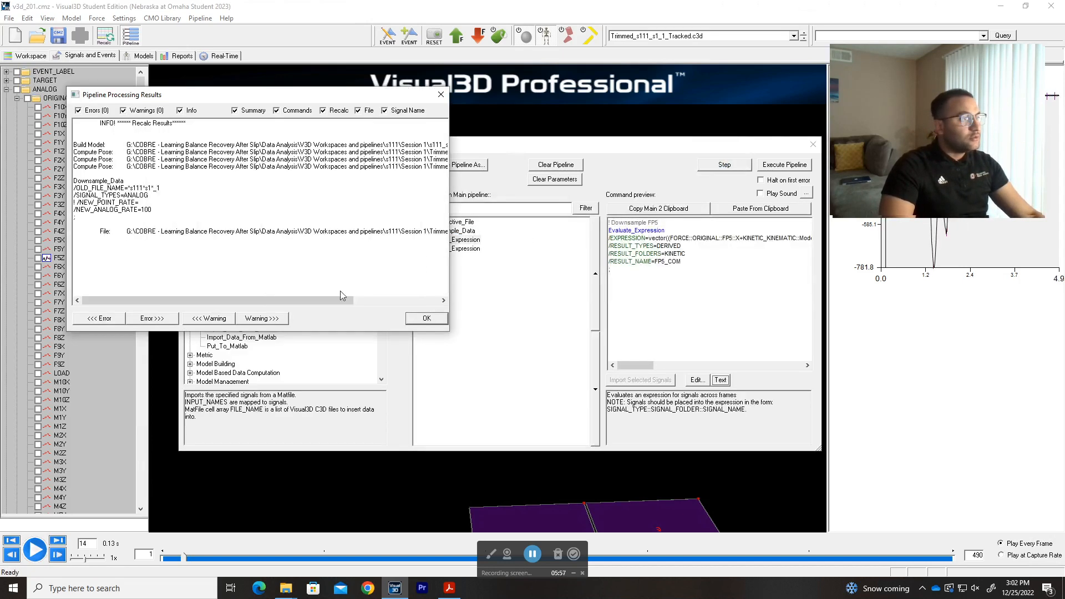
pyautogui.moveTo(215, 300); pyautogui.dragTo(306, 300)
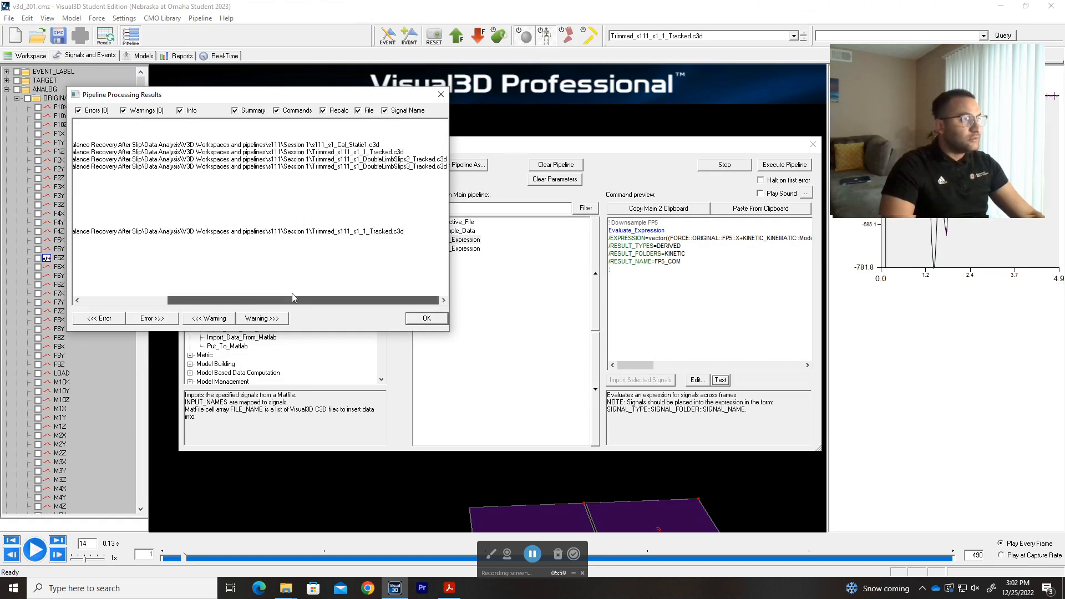
pyautogui.moveTo(309, 231); pyautogui.dragTo(405, 230)
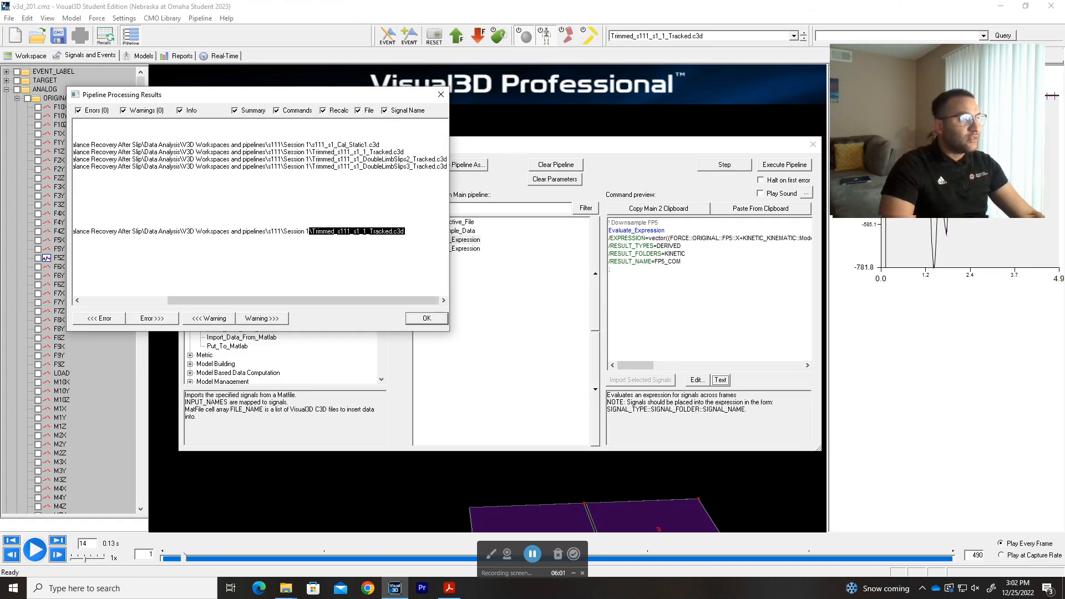
pyautogui.click(428, 321)
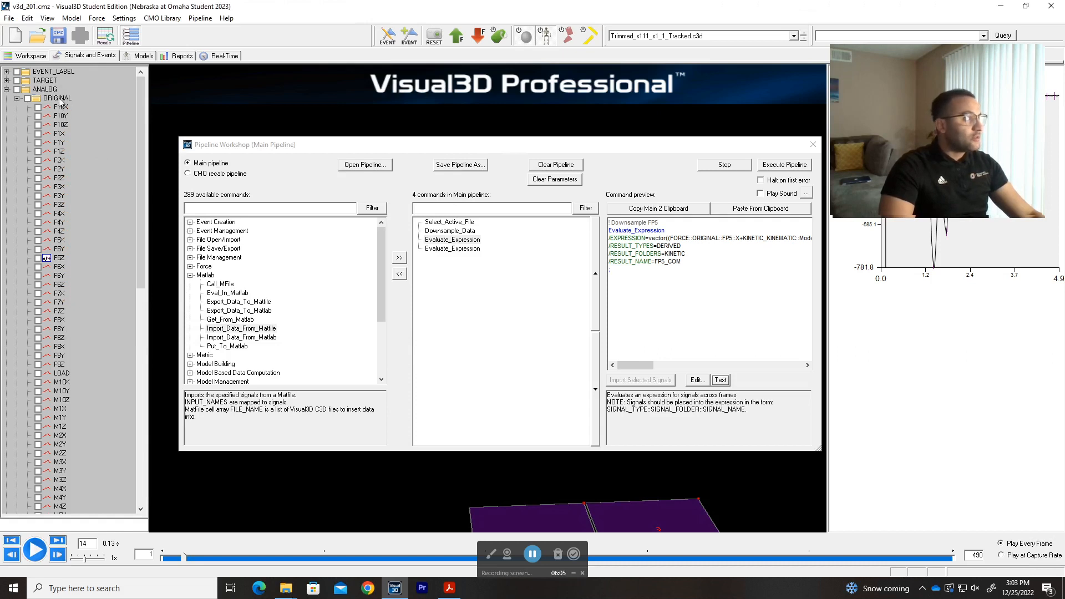
# Collapse the ORIGINAL analog folder, expand OLD_PROCESSED, and examine the F10X signal's data values and graph before closing the Data View.
pyautogui.click(17, 98)
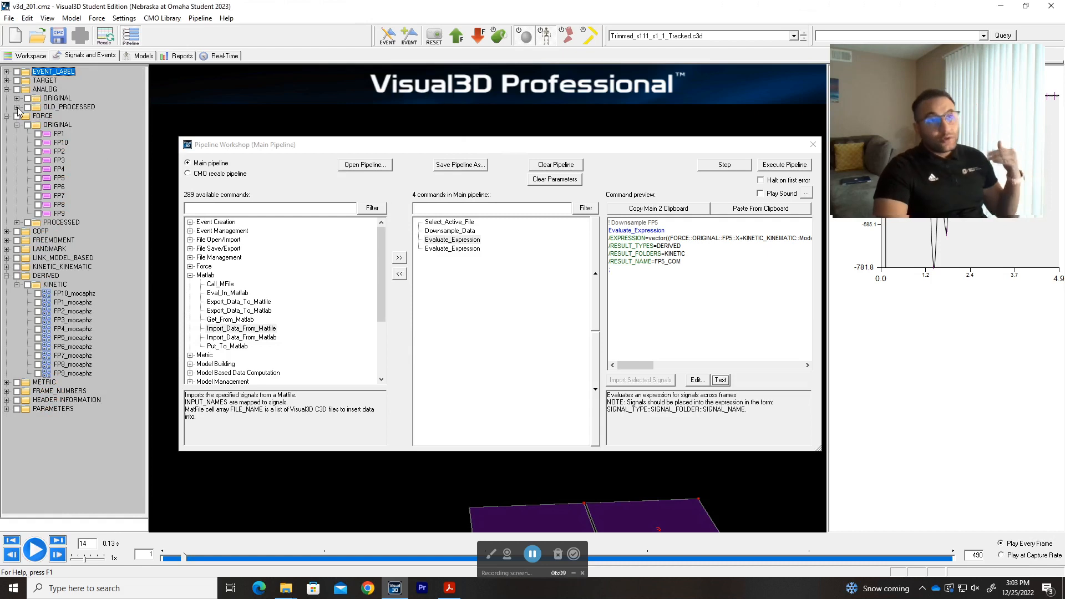
pyautogui.click(17, 107)
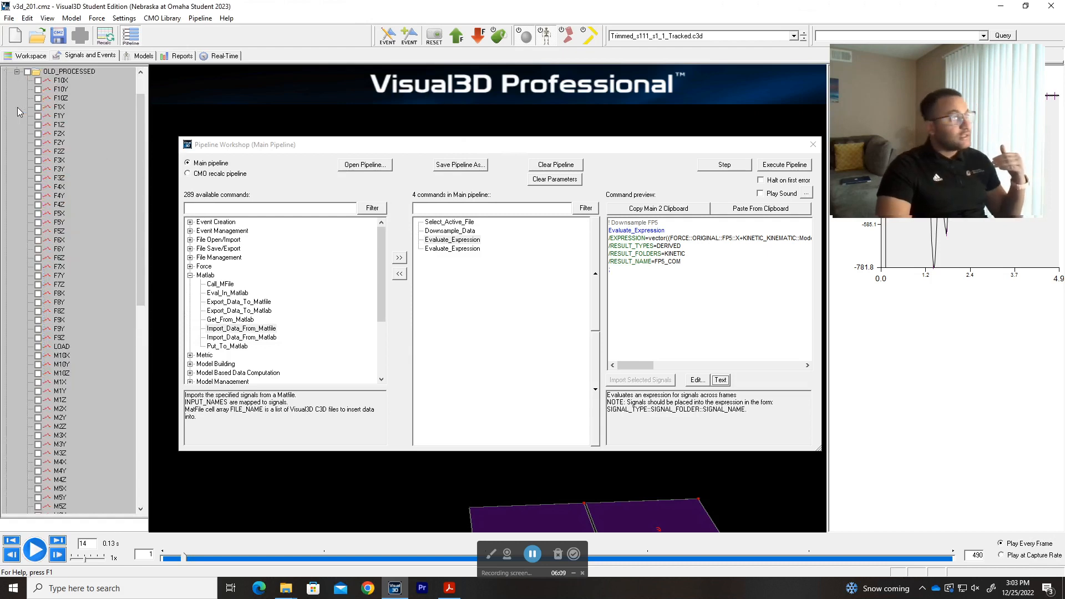
pyautogui.click(57, 82)
pyautogui.doubleClick(57, 83)
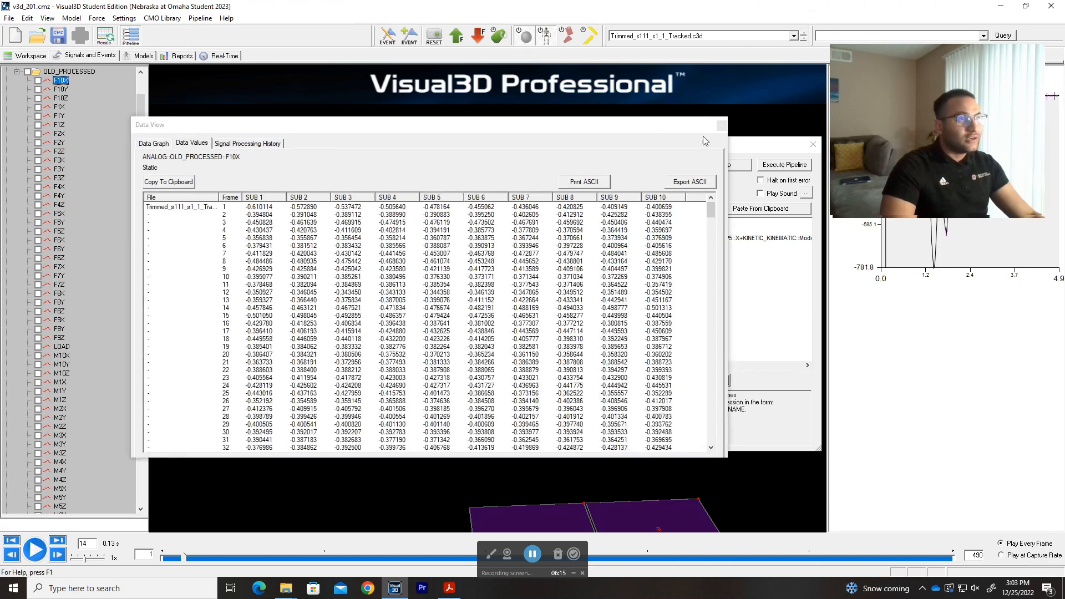
pyautogui.click(154, 144)
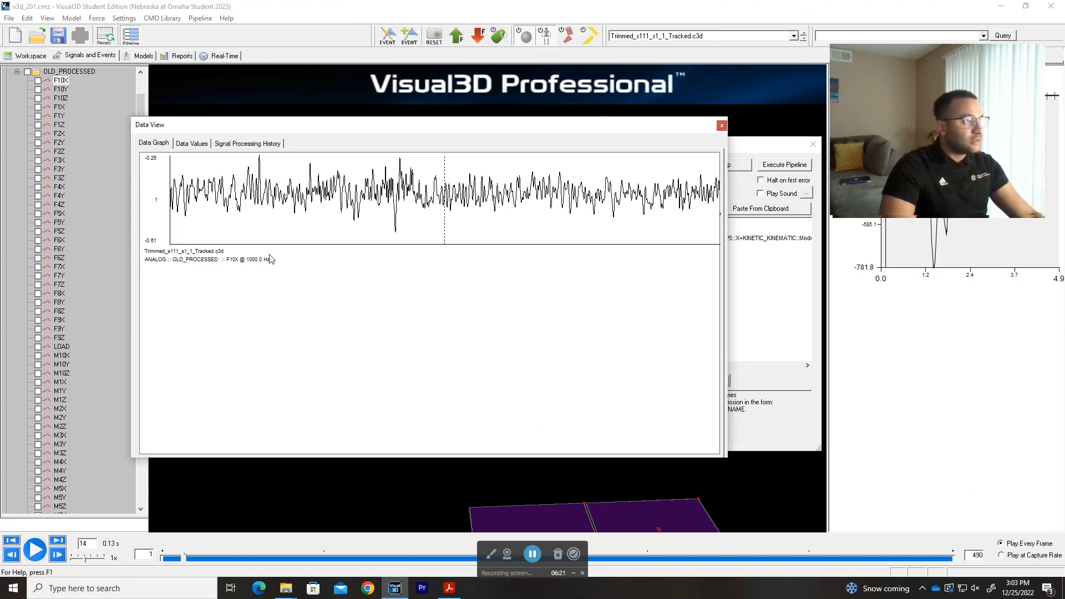
pyautogui.click(721, 125)
pyautogui.scroll(2, 55, 103)
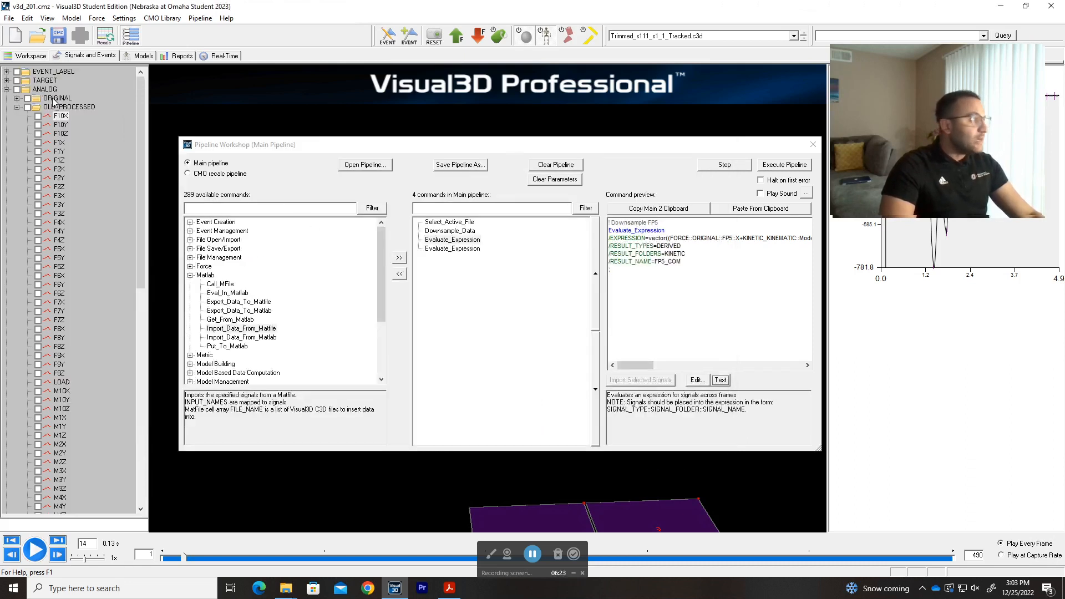
# Reopen the ORIGINAL analog signal F5Z, check its graph and its data values through the last frame, and close the Data View.
pyautogui.click(17, 98)
pyautogui.scroll(1, 40, 98)
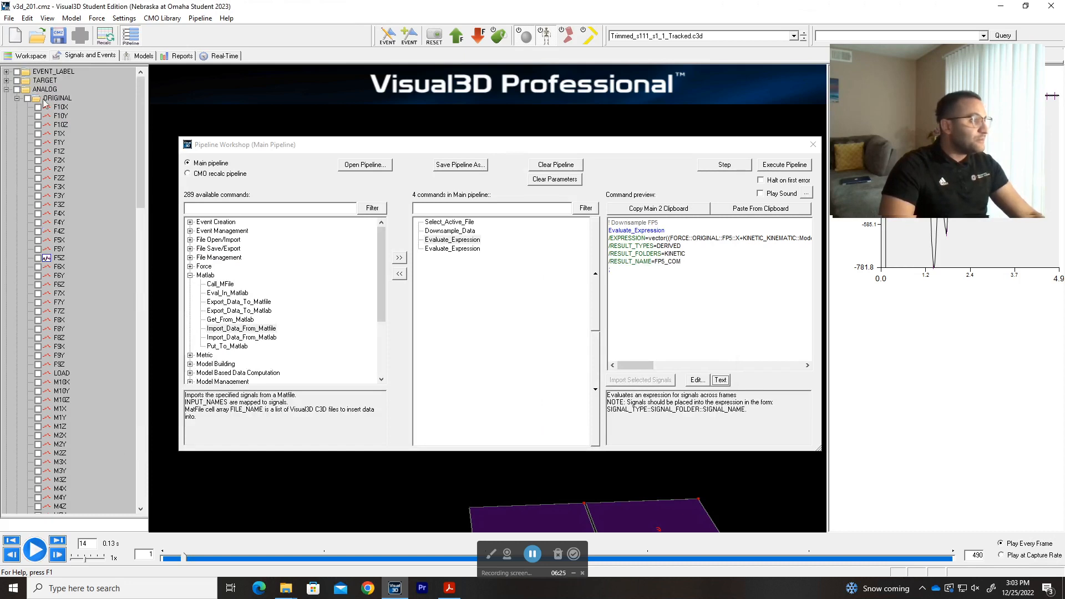
pyautogui.doubleClick(59, 258)
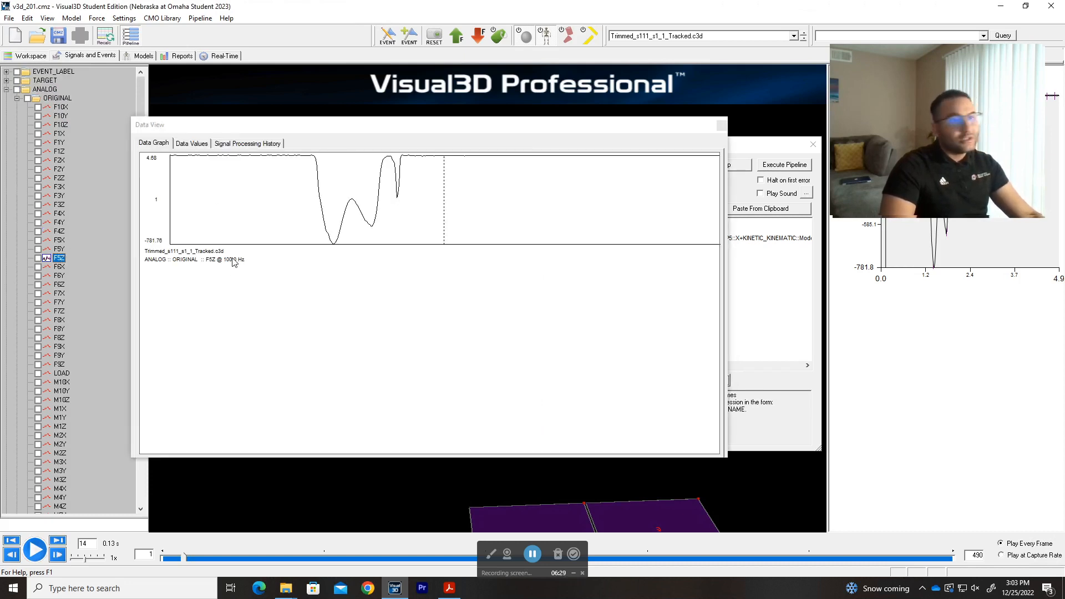
pyautogui.click(194, 143)
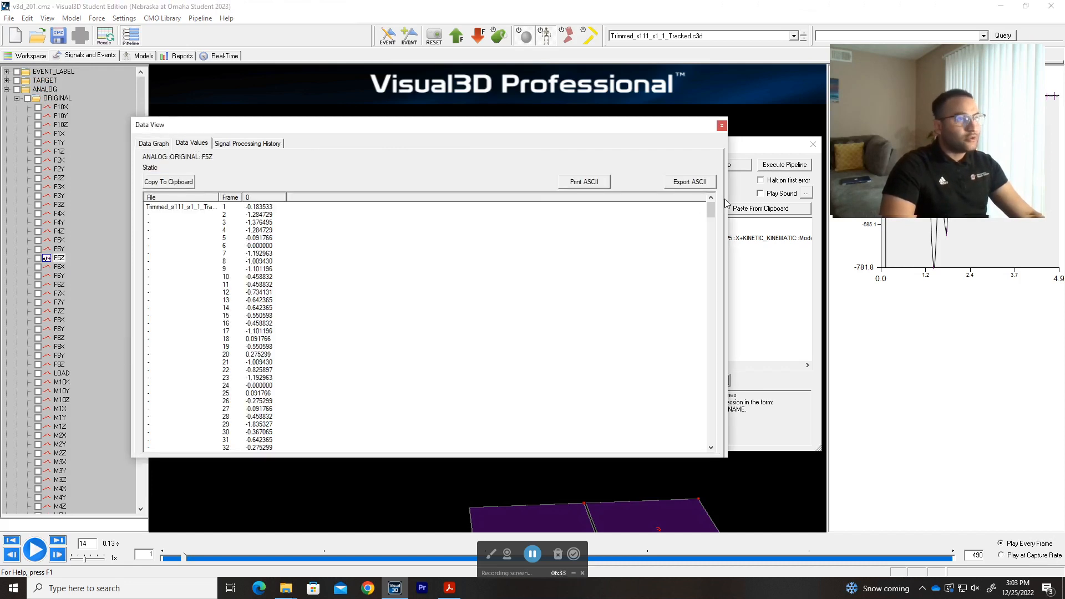
pyautogui.moveTo(708, 211); pyautogui.dragTo(610, 463)
pyautogui.moveTo(711, 215); pyautogui.dragTo(688, 169)
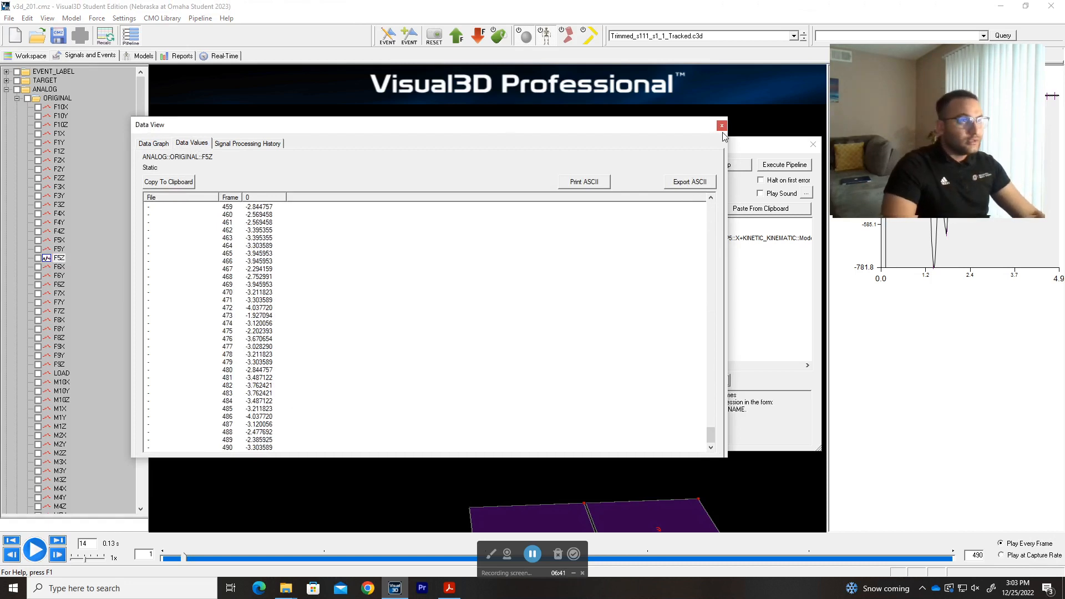
pyautogui.click(721, 126)
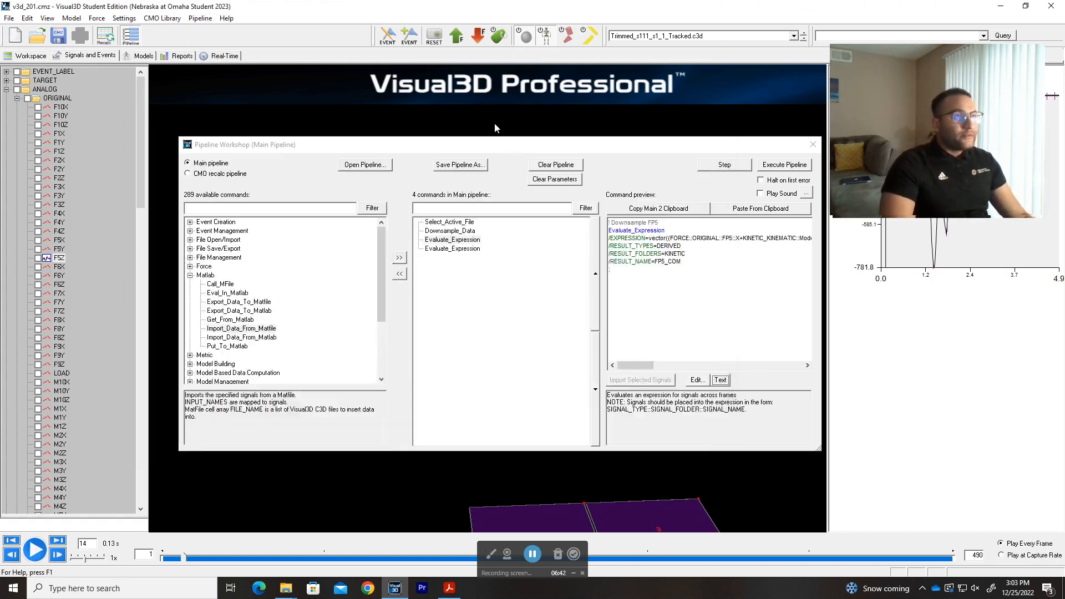
# Collapse the analog ORIGINAL and DERIVED folders and review the Downsample_Data command's parameters in the Pipeline Workshop.
pyautogui.click(16, 99)
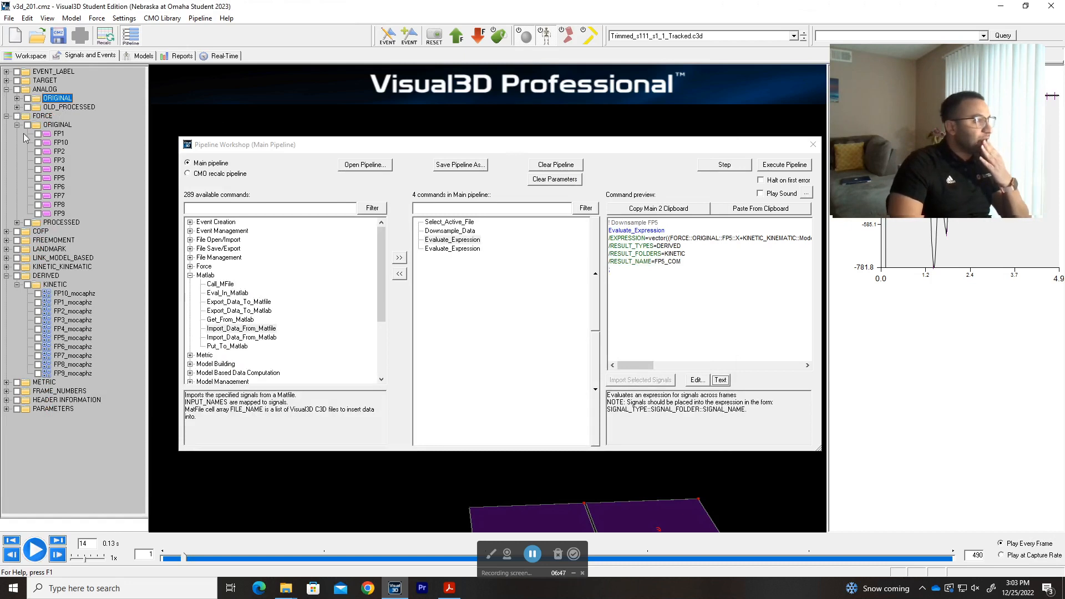
pyautogui.click(6, 275)
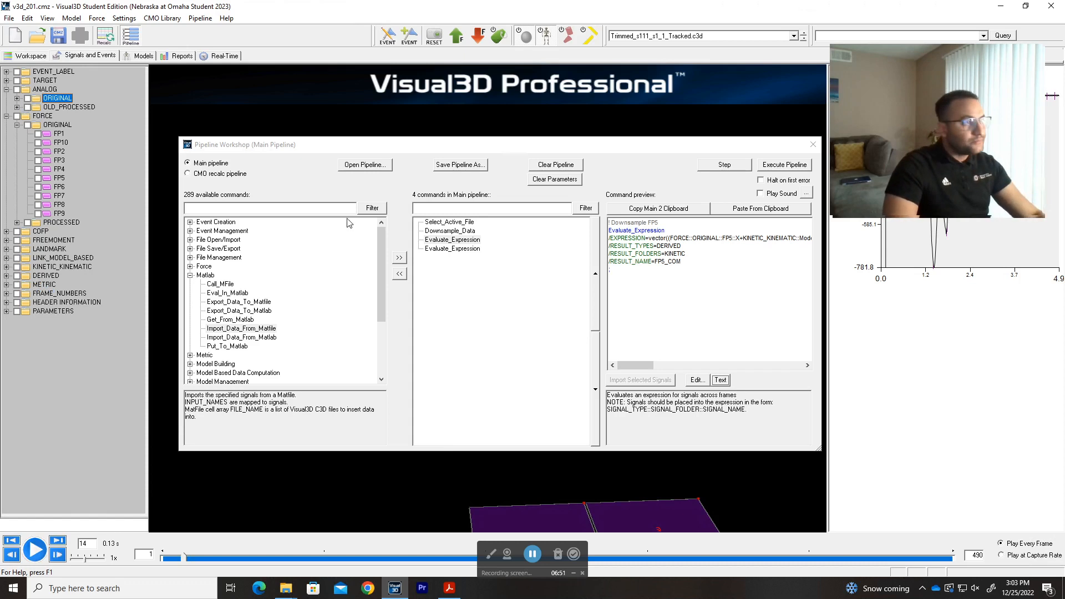
pyautogui.click(447, 231)
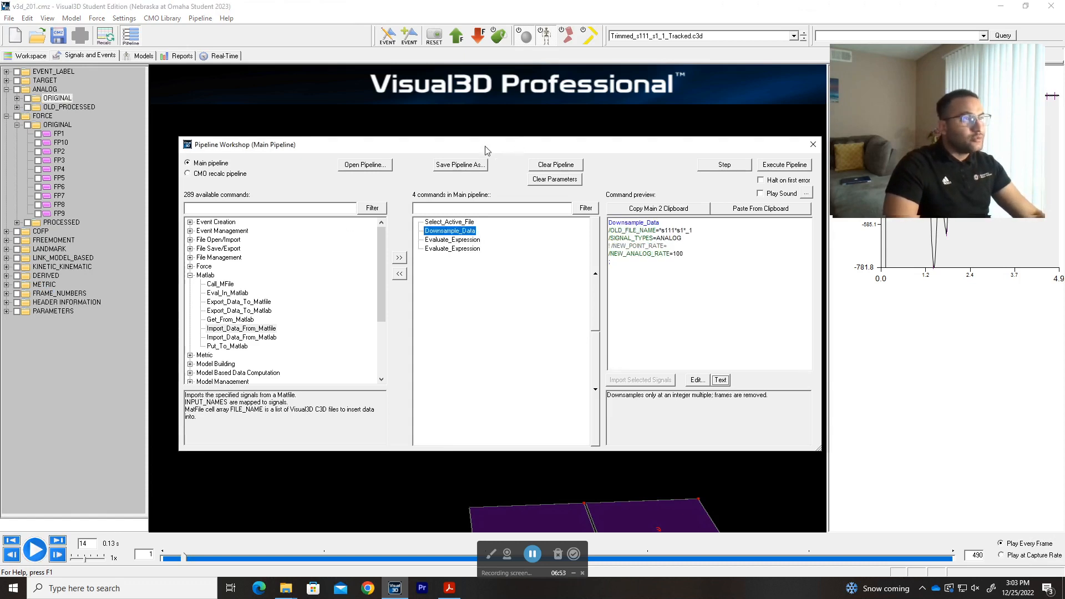
pyautogui.moveTo(519, 150); pyautogui.dragTo(460, 160)
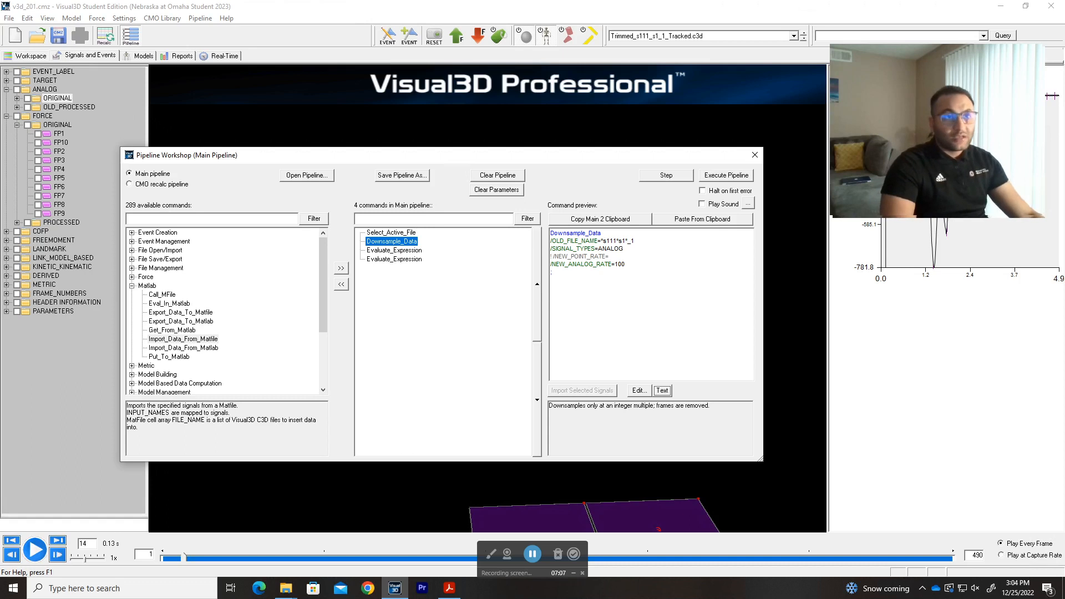
# Open the first Evaluate_Expression command as text in a widened editor, examine its full FP5 expression, and close the editor.
pyautogui.click(409, 252)
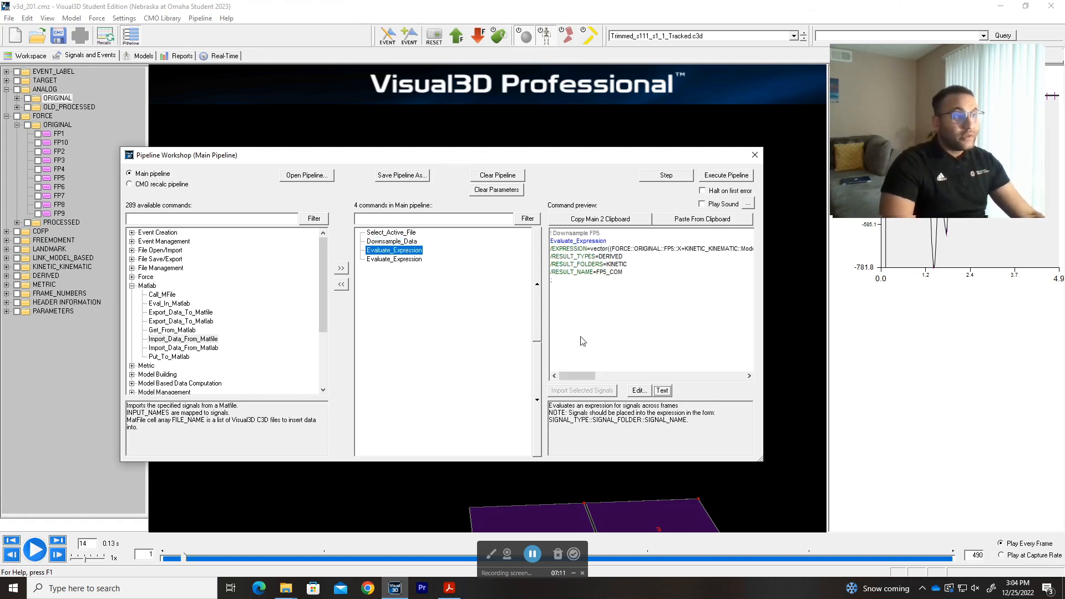
pyautogui.moveTo(585, 376); pyautogui.dragTo(563, 374)
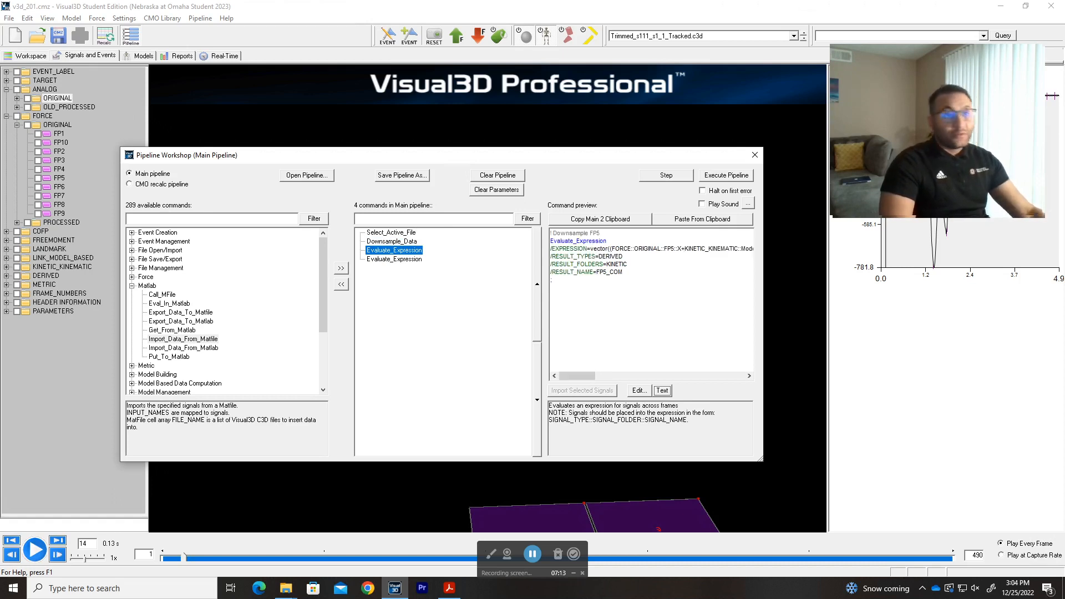
pyautogui.moveTo(761, 460); pyautogui.dragTo(814, 476)
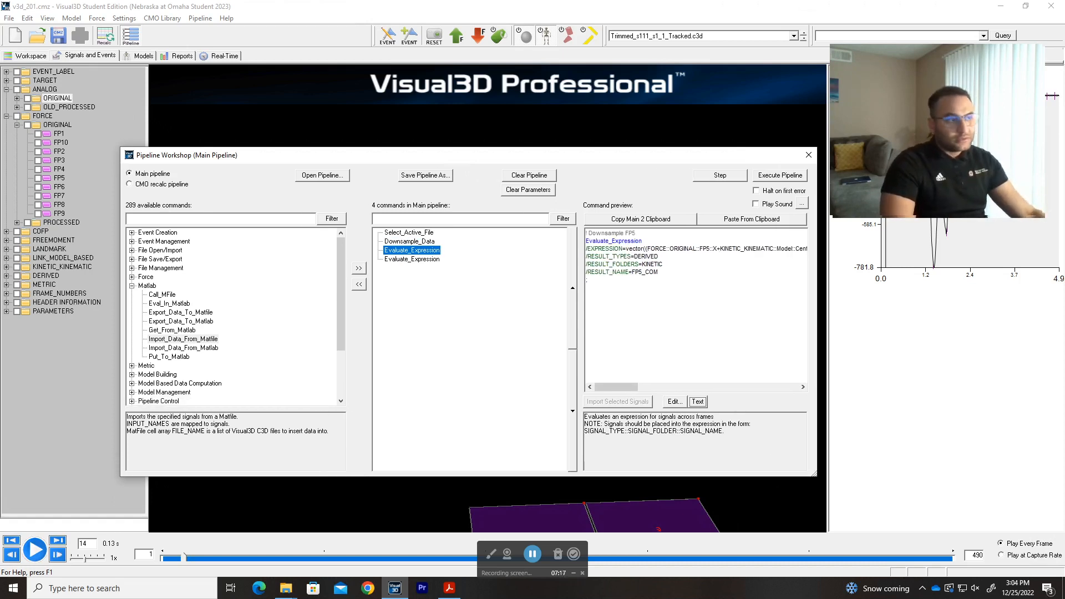
pyautogui.click(697, 402)
pyautogui.moveTo(718, 341); pyautogui.dragTo(998, 341)
pyautogui.moveTo(702, 196); pyautogui.dragTo(466, 144)
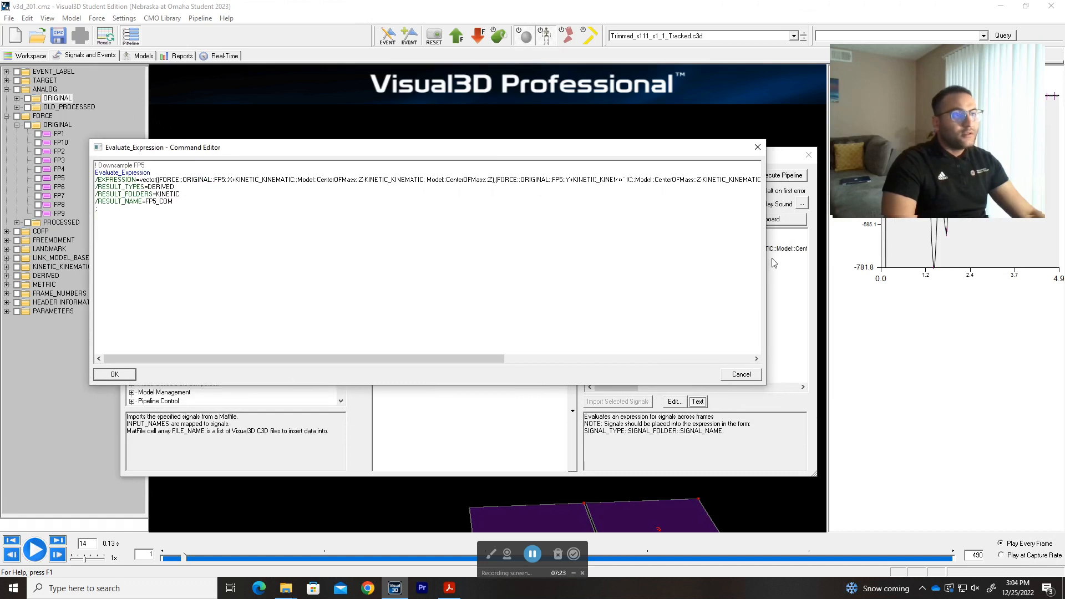
pyautogui.moveTo(766, 268); pyautogui.dragTo(1049, 270)
pyautogui.moveTo(993, 183); pyautogui.dragTo(971, 498)
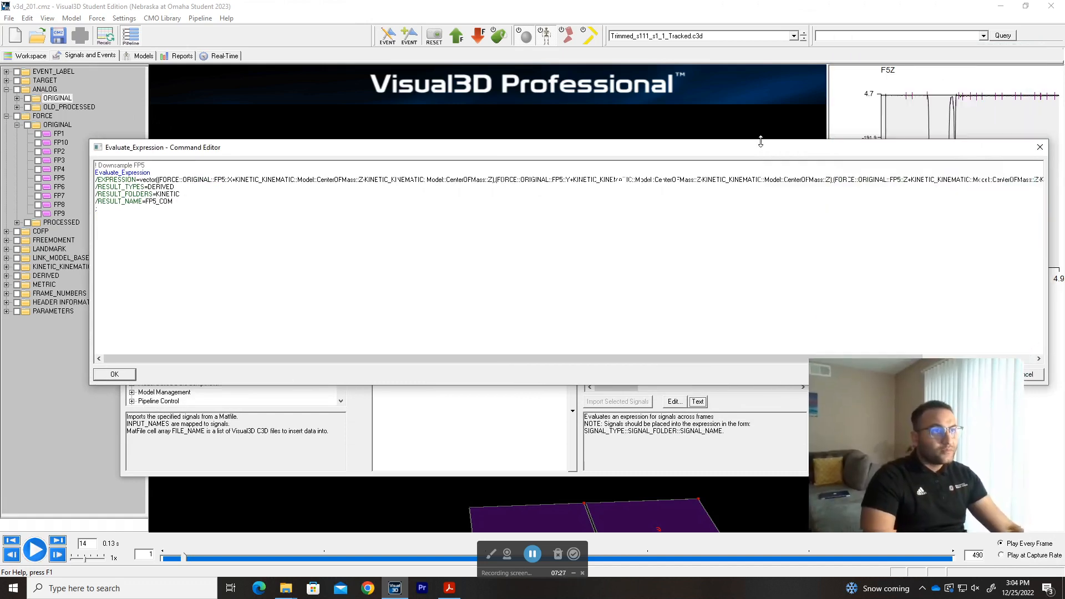
pyautogui.moveTo(746, 151); pyautogui.dragTo(755, 113)
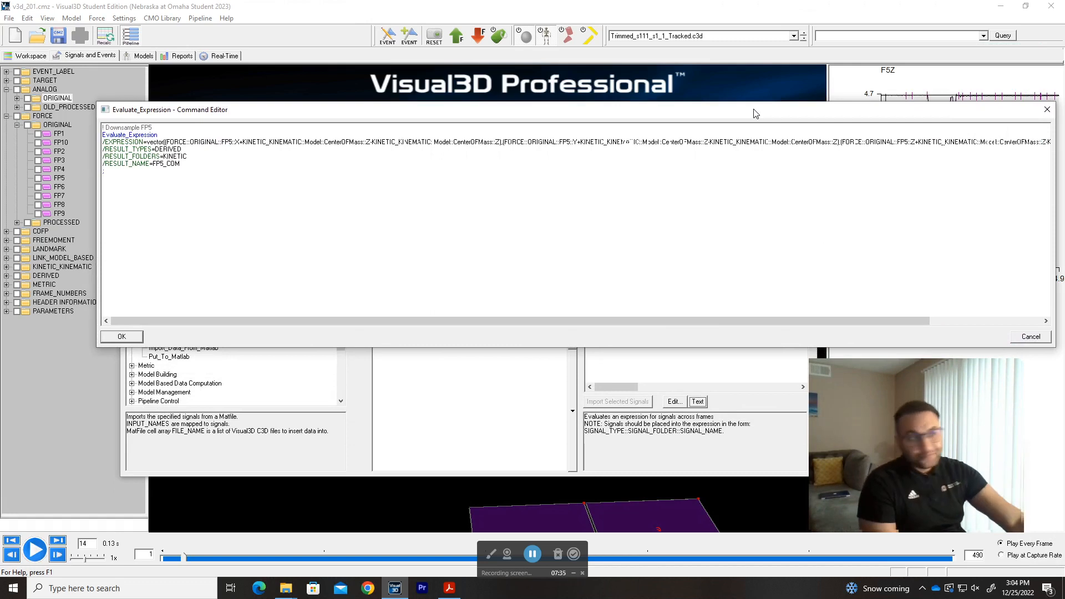
pyautogui.click(1045, 111)
# Close all open files and reload v3d_201.cmz from the V3D 200s folder.
pyautogui.click(37, 37)
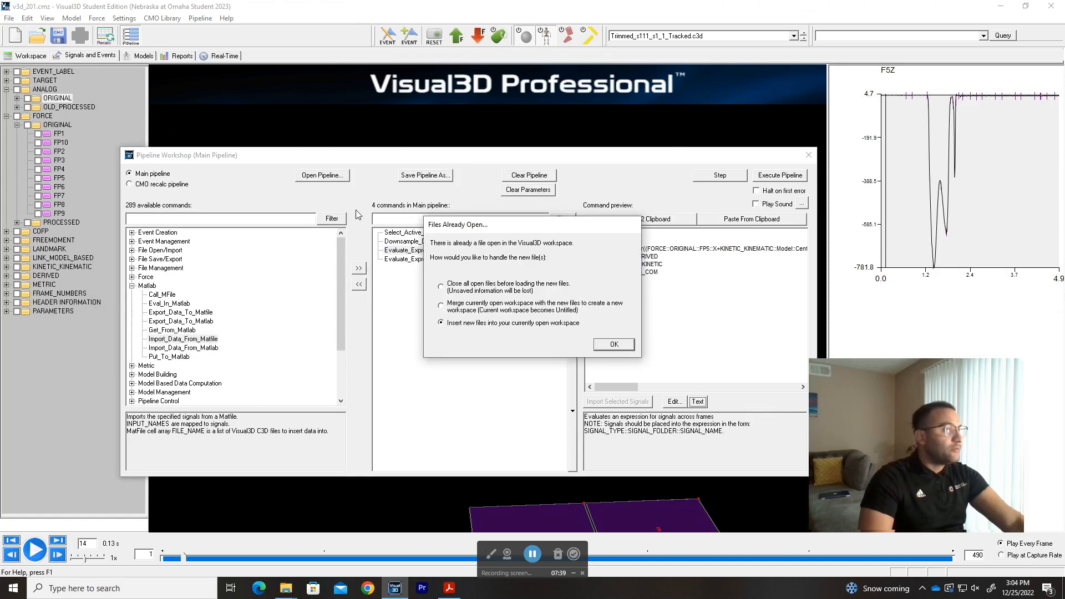
pyautogui.click(464, 284)
pyautogui.click(616, 344)
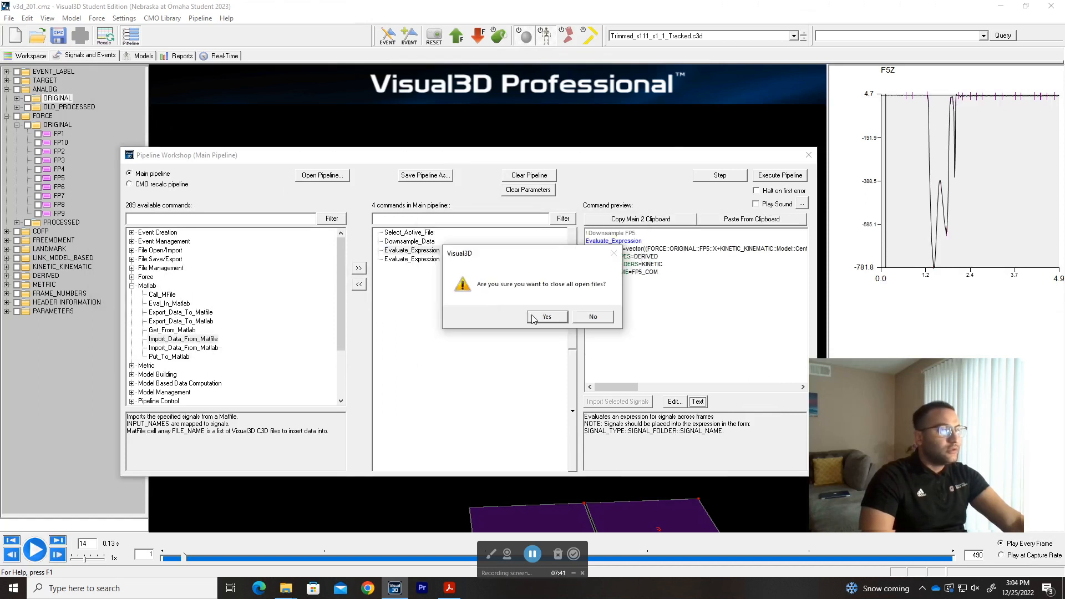
pyautogui.click(546, 317)
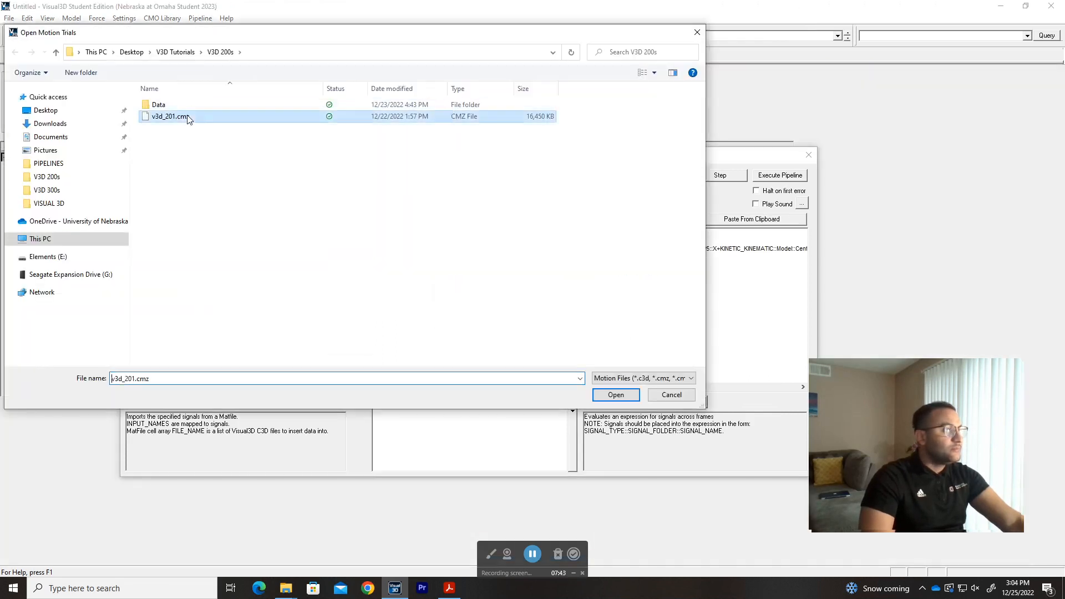
pyautogui.doubleClick(188, 117)
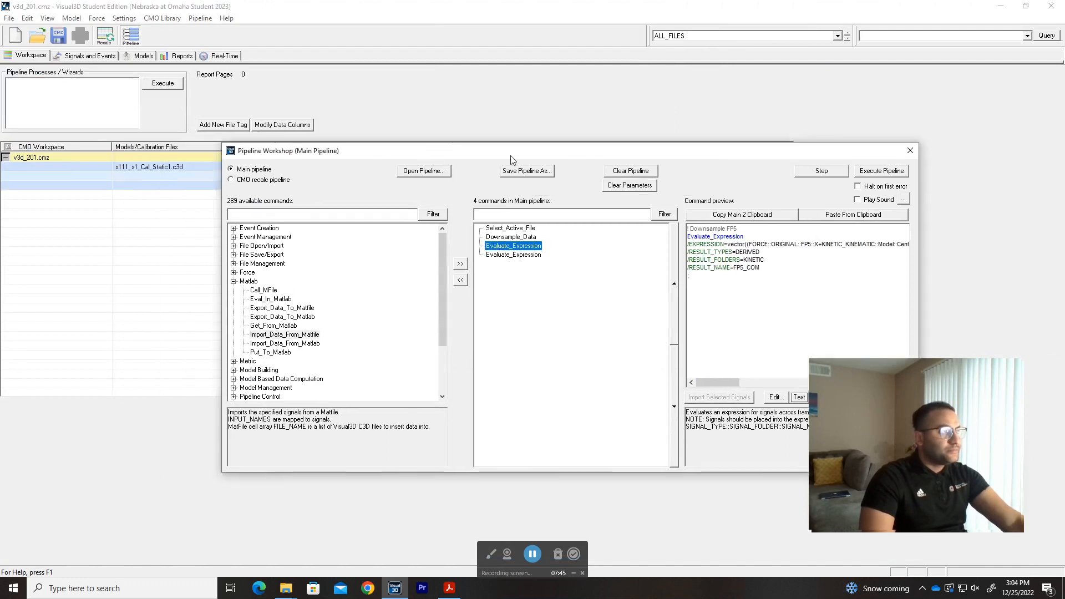
# Move the Pipeline Workshop clear of the workspace list and make Trimmed_s111_s1_1_Tracked.c3d the active trial with its signals displayed.
pyautogui.doubleClick(604, 8)
pyautogui.moveTo(701, 39); pyautogui.dragTo(648, 1)
pyautogui.moveTo(480, 152); pyautogui.dragTo(585, 185)
pyautogui.doubleClick(286, 168)
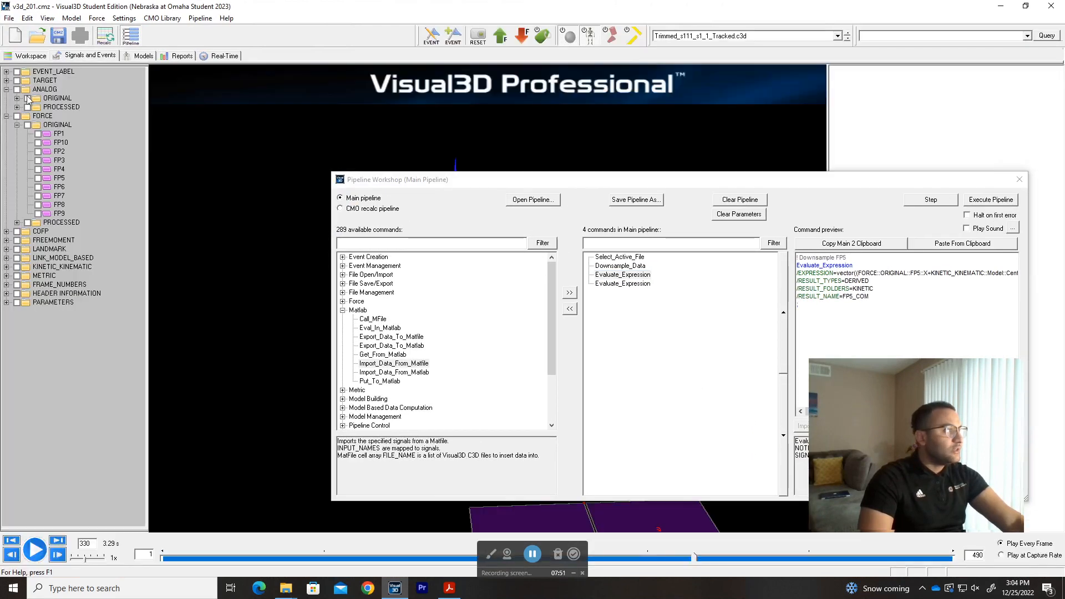
# Expand the ORIGINAL analog folder and examine the data values of signals F1Z and F5Z in the reloaded trial.
pyautogui.doubleClick(36, 100)
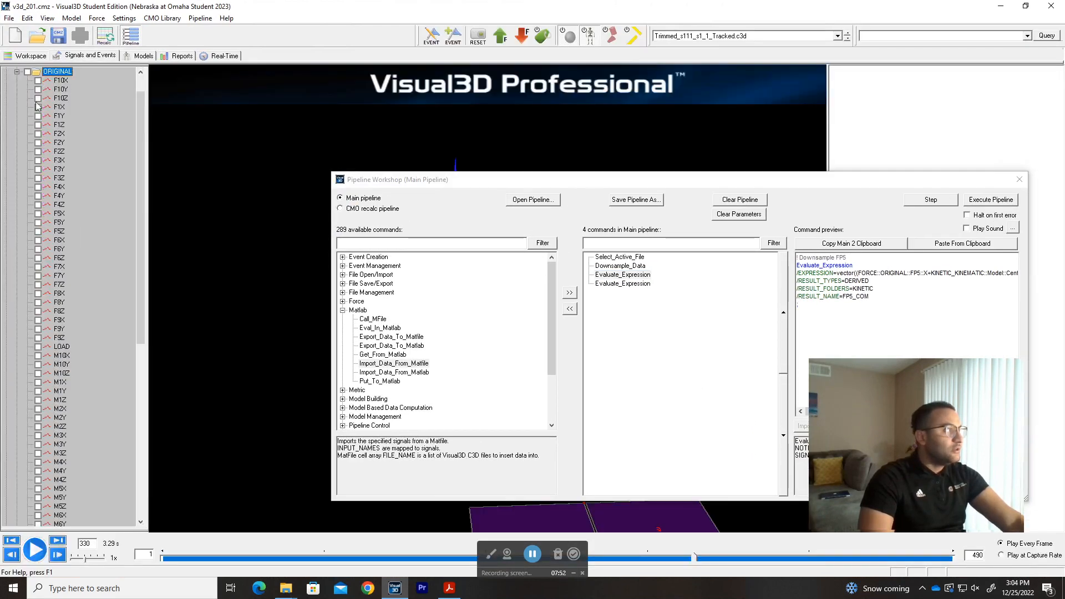
pyautogui.doubleClick(58, 125)
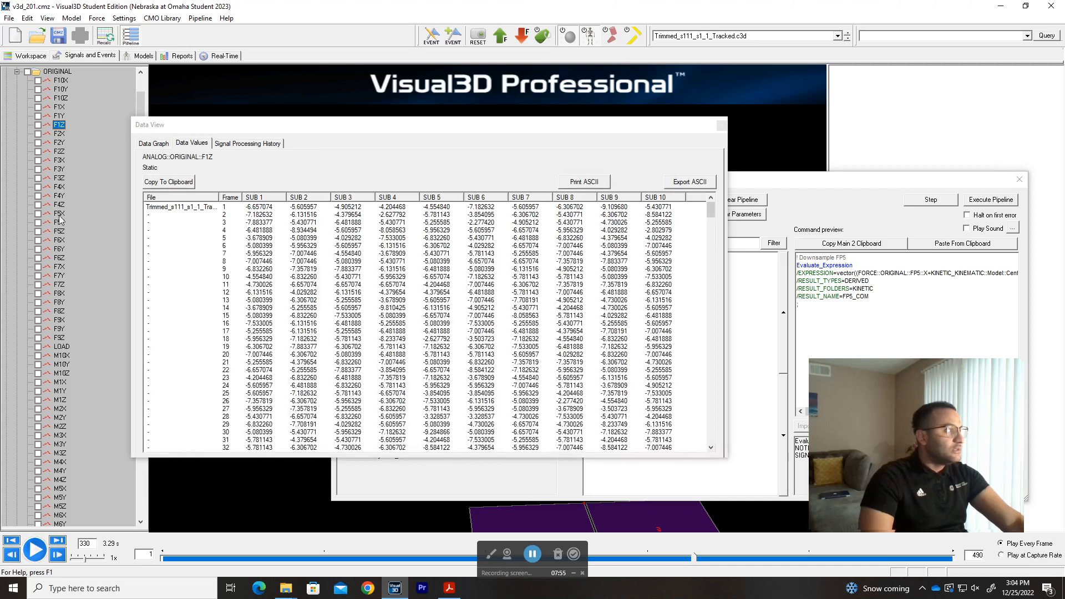
pyautogui.doubleClick(59, 231)
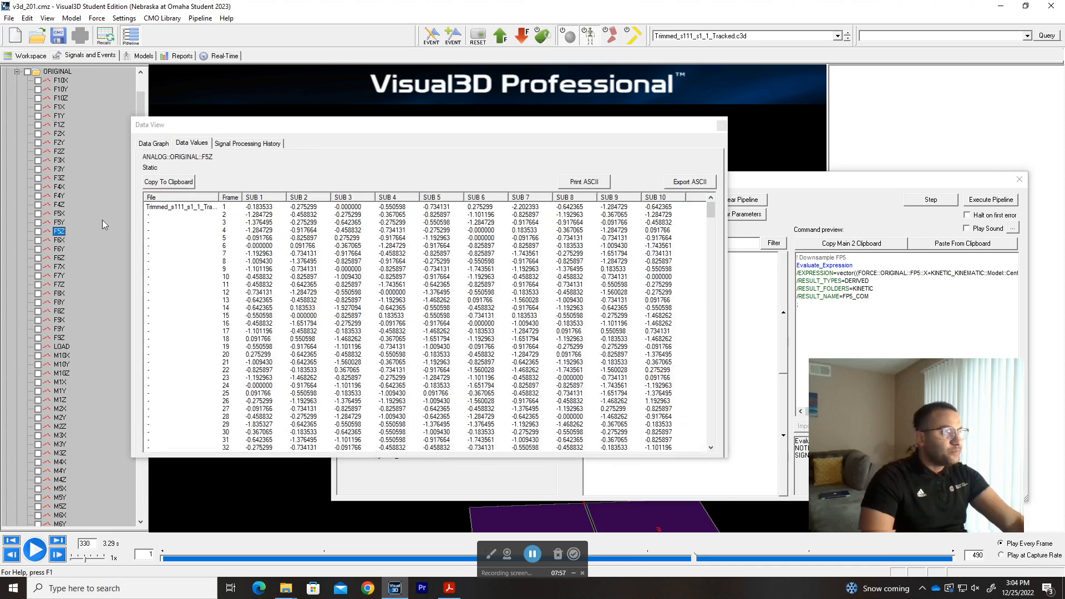
# Collapse the ANALOG folder, open the ORIGINAL force signal FP5's data values, and examine its X, Y and Z subframe columns.
pyautogui.scroll(1, 8, 91)
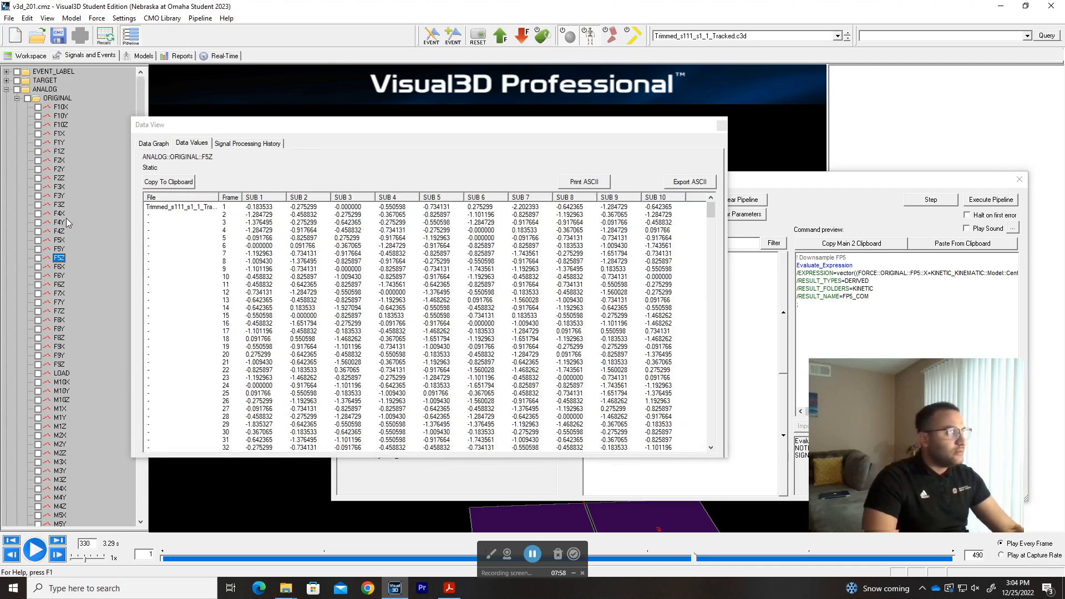
pyautogui.click(7, 90)
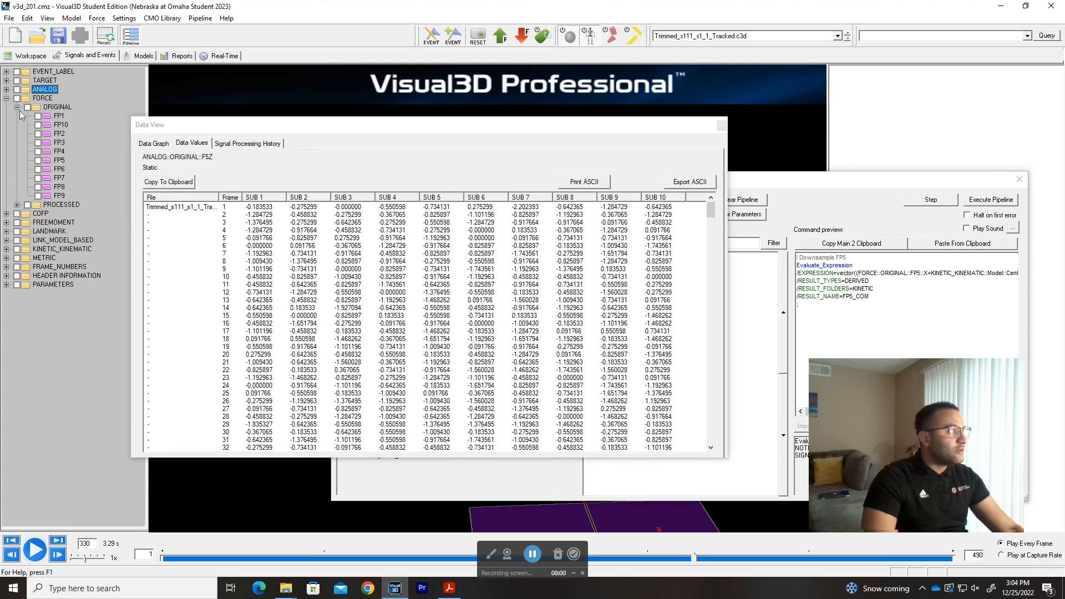
pyautogui.doubleClick(59, 161)
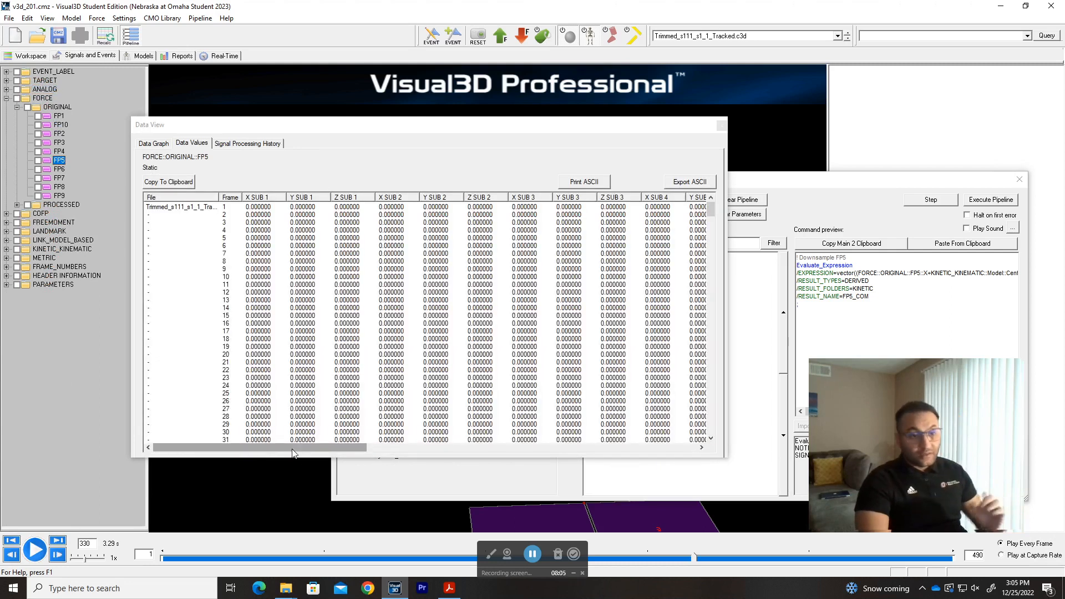
pyautogui.click(260, 204)
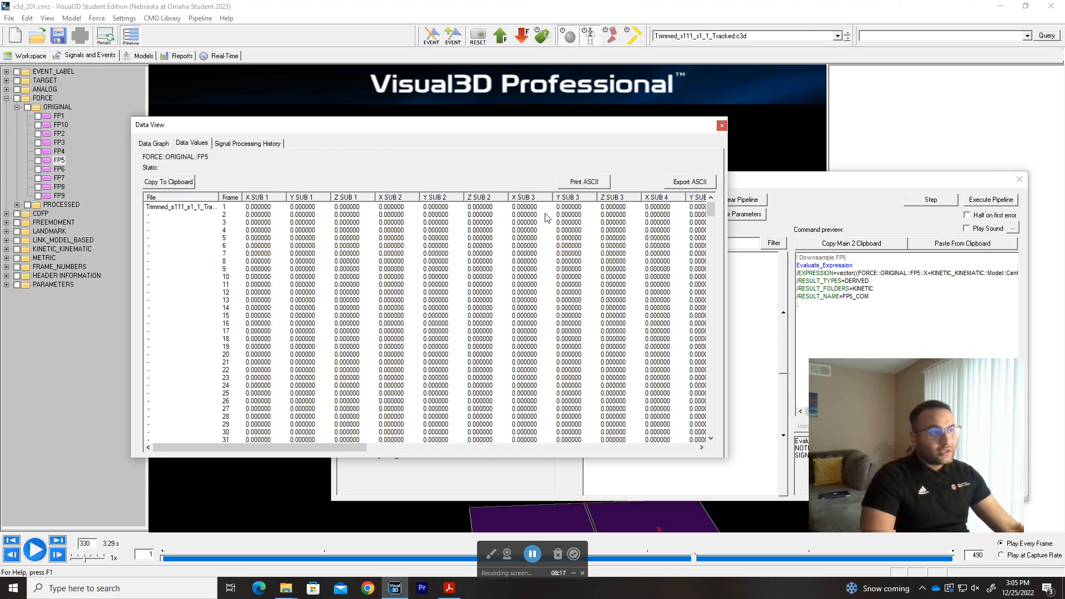
pyautogui.scroll(-16, 709, 277)
pyautogui.moveTo(708, 276); pyautogui.dragTo(713, 201)
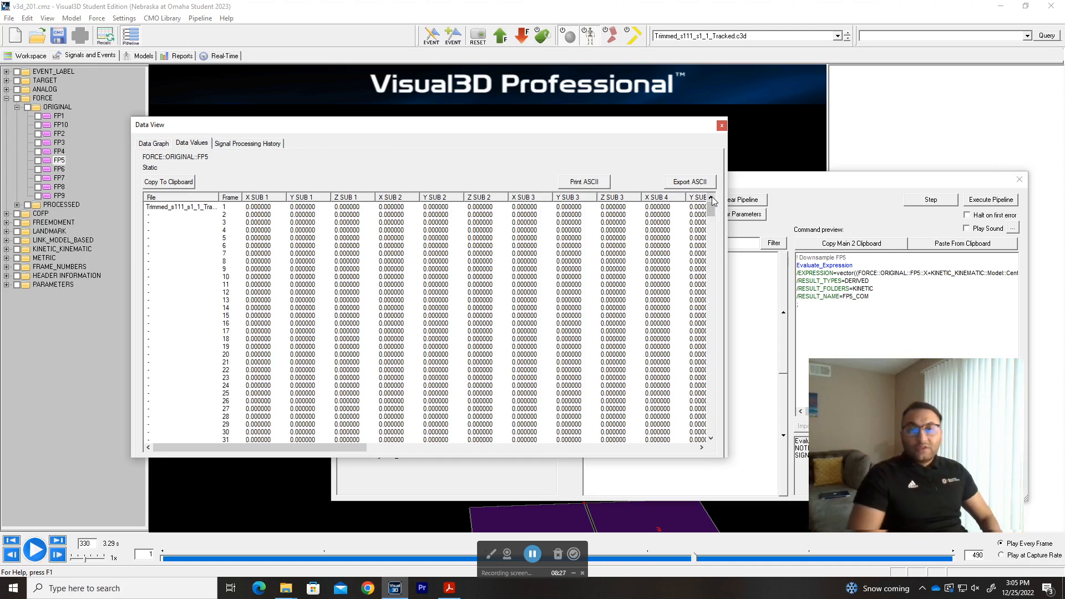
# Switch to Chrome and bring up the ANALOG_Data_Type wiki page showing the Data View dialog for an analog signal.
pyautogui.hotkey('alt', 'Tab')
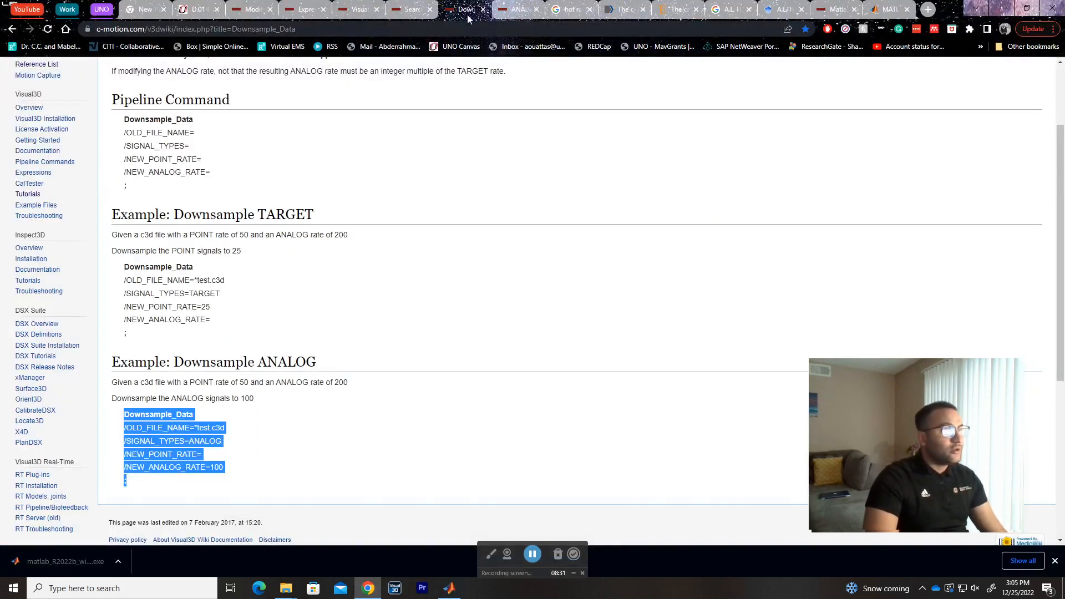
pyautogui.click(516, 11)
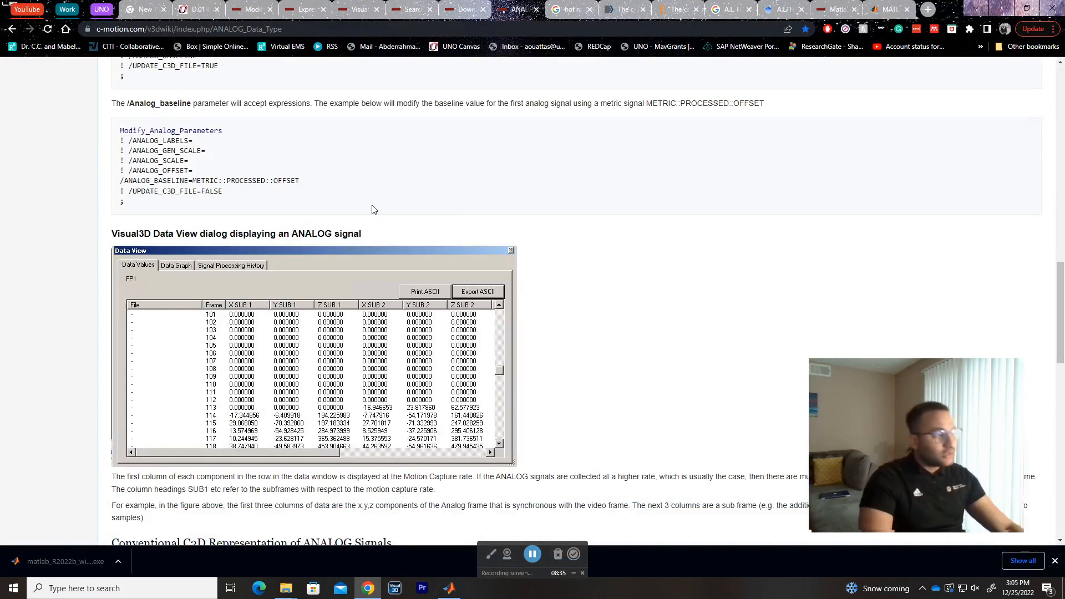
# Read the ANALOG Data Type wiki page's explanation of motion-capture-rate columns and SUB subframe headings below the Data View example.
pyautogui.scroll(15, 502, 233)
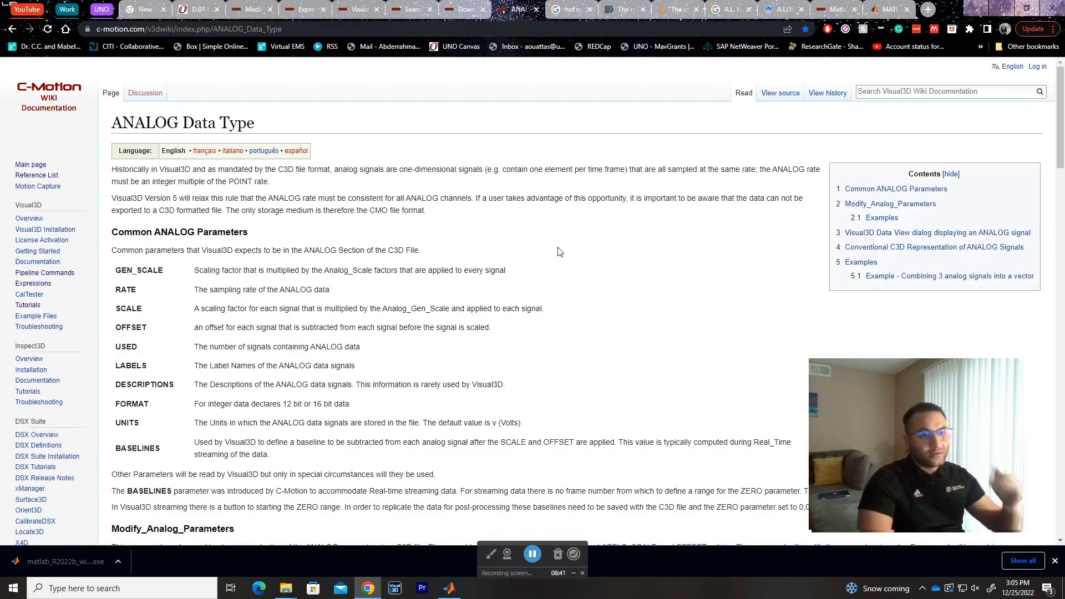
pyautogui.scroll(-7, 559, 252)
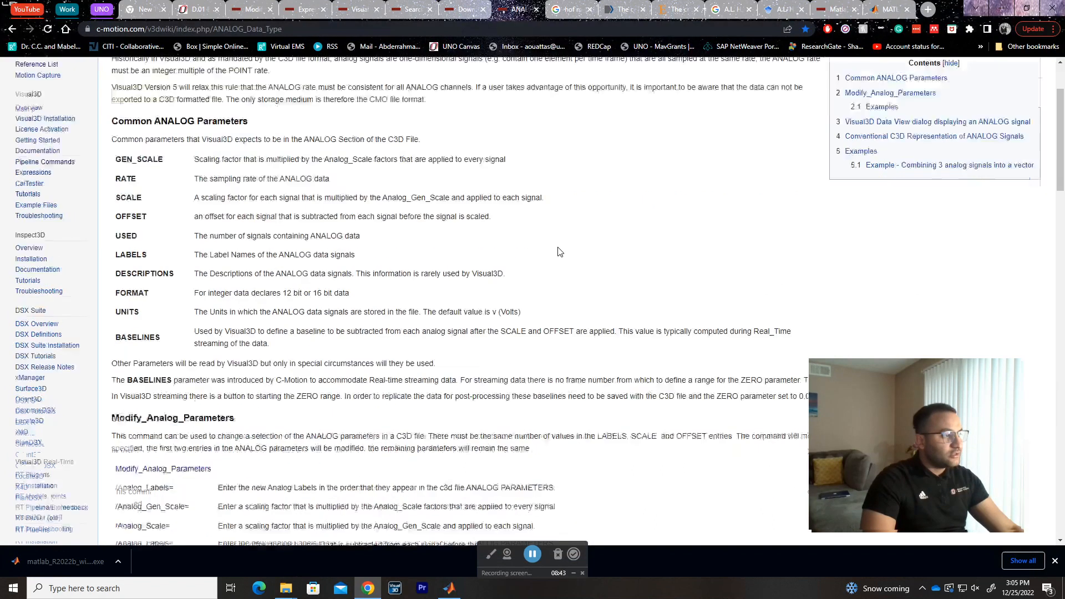
pyautogui.scroll(-8, 559, 252)
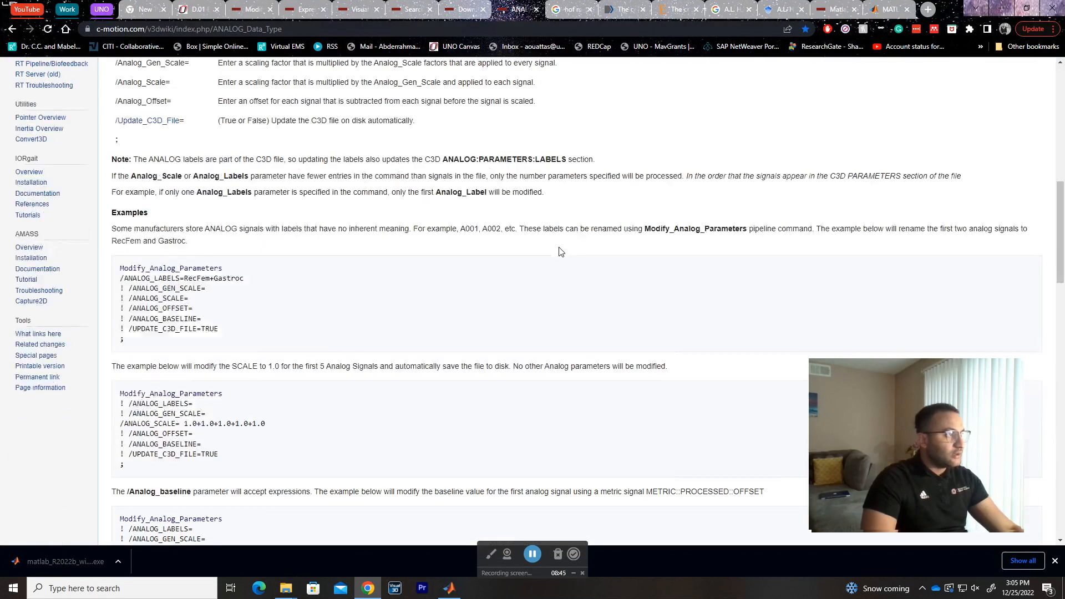
pyautogui.scroll(-3, 577, 256)
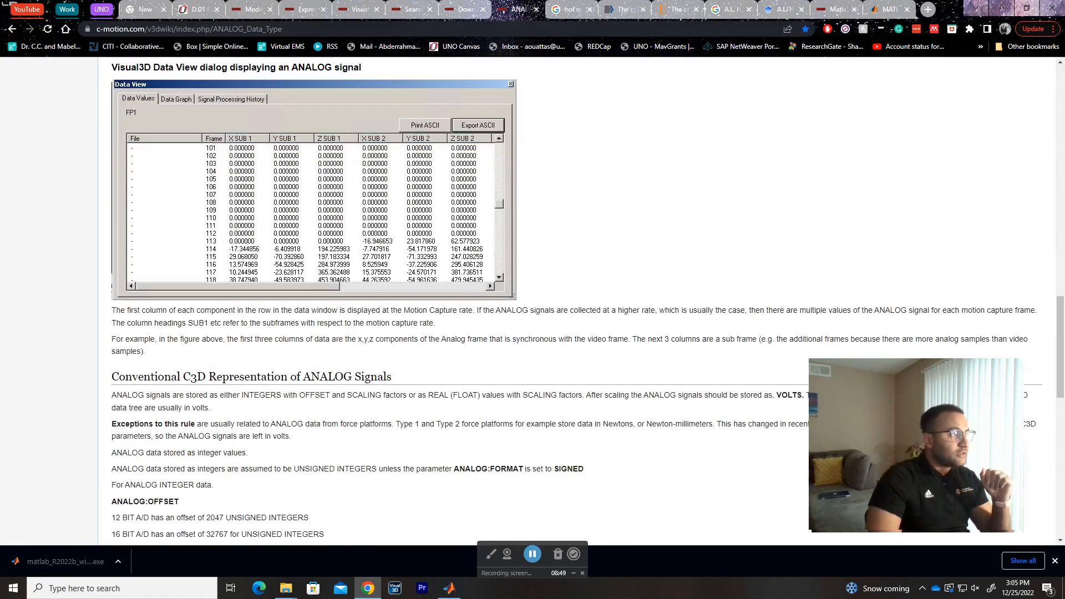
pyautogui.scroll(1, 103, 180)
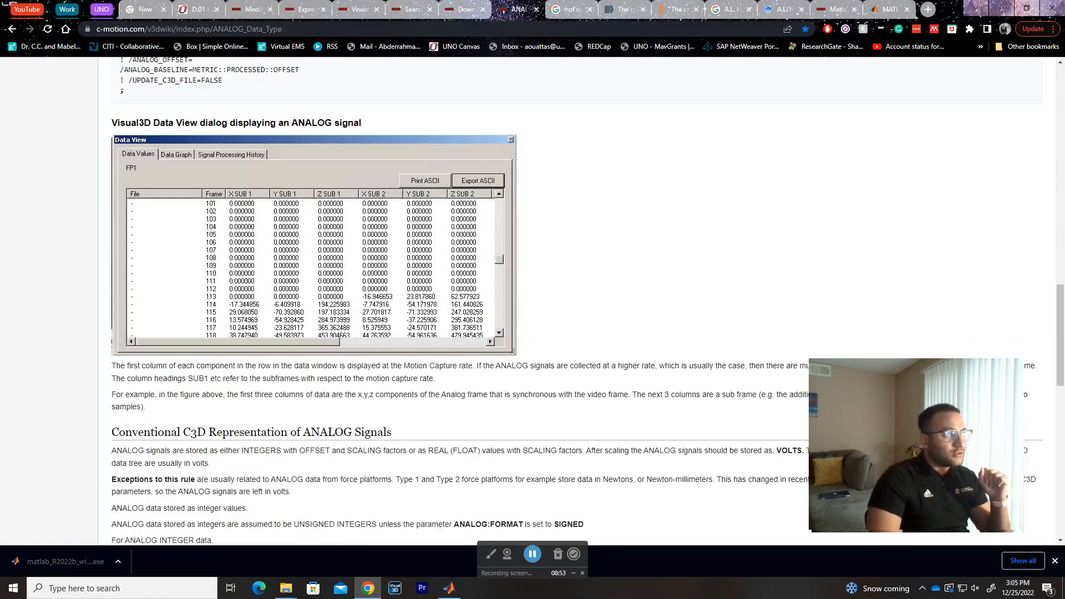
pyautogui.scroll(-1, 105, 339)
pyautogui.moveTo(112, 311); pyautogui.dragTo(1041, 311)
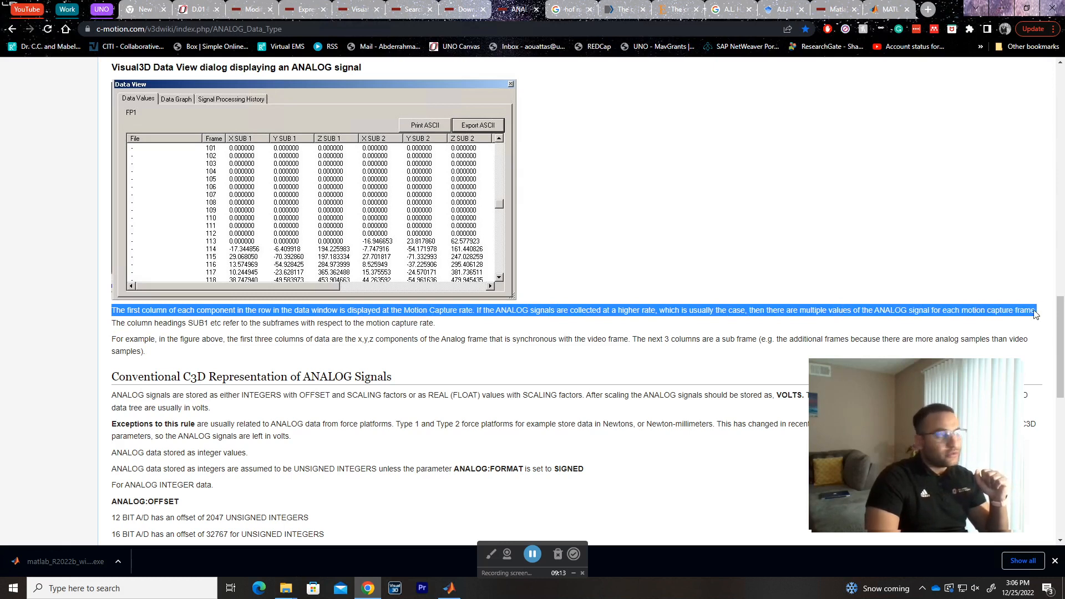
pyautogui.moveTo(116, 322); pyautogui.dragTo(260, 323)
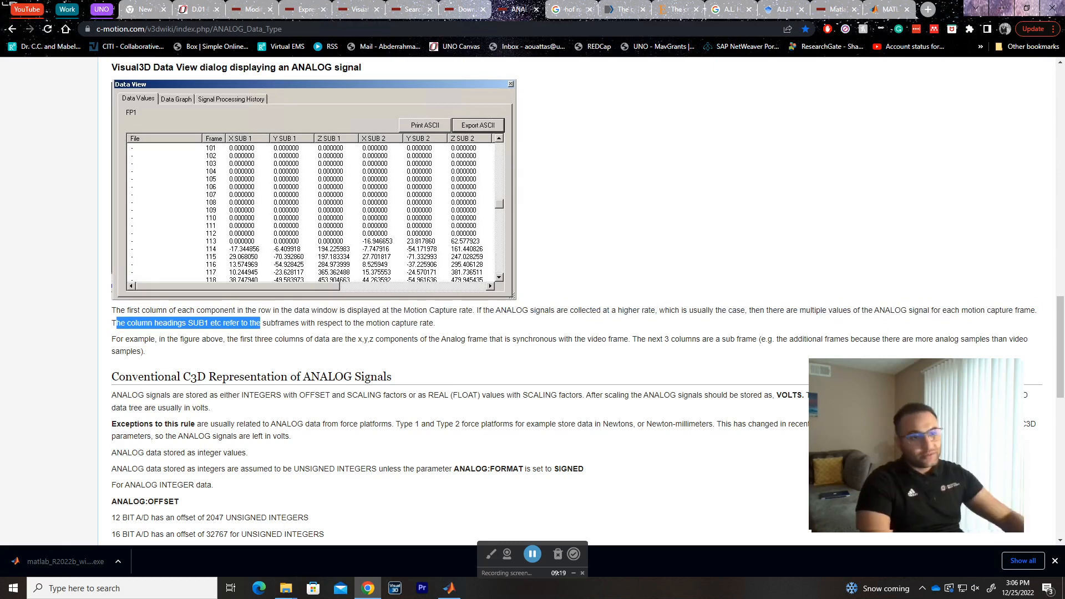
pyautogui.click(260, 323)
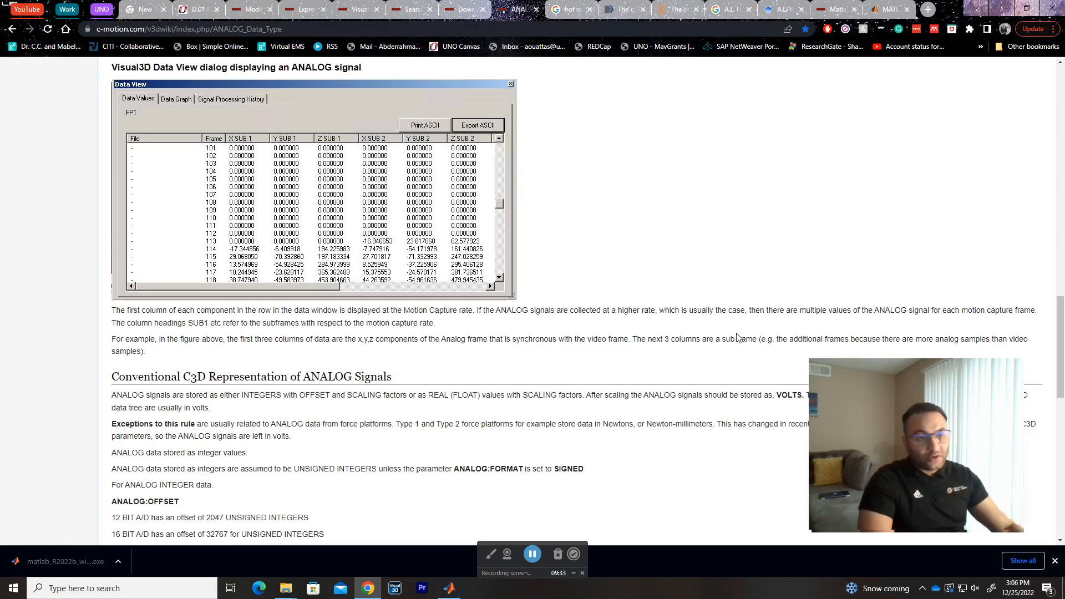
pyautogui.scroll(2, 619, 341)
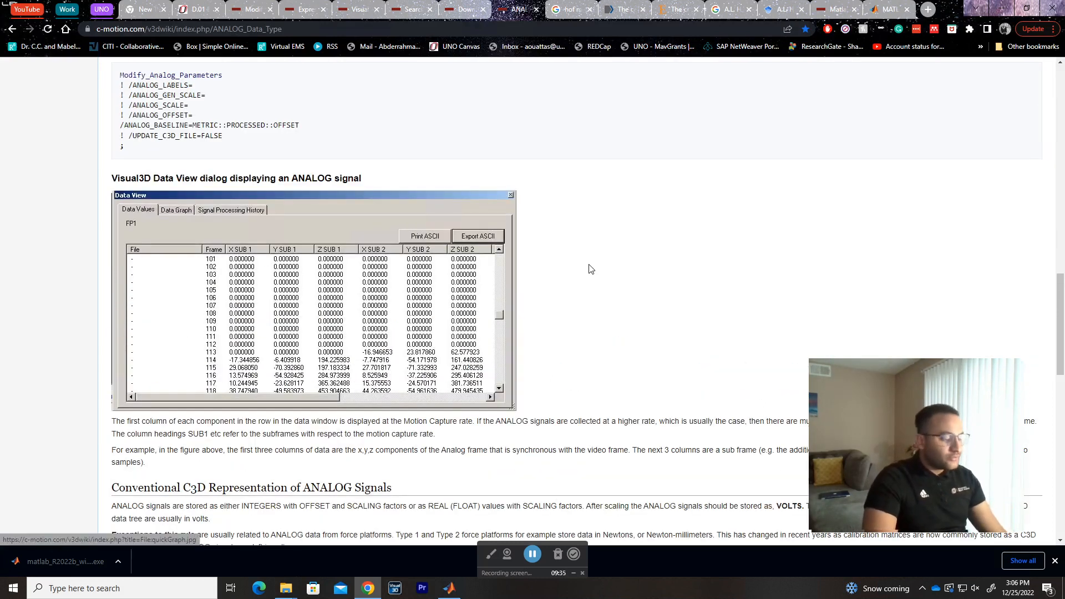
# Switch back to Visual3D, close FP5's Data View, and move the Pipeline Workshop fully into view.
pyautogui.hotkey('alt', 'Tab')
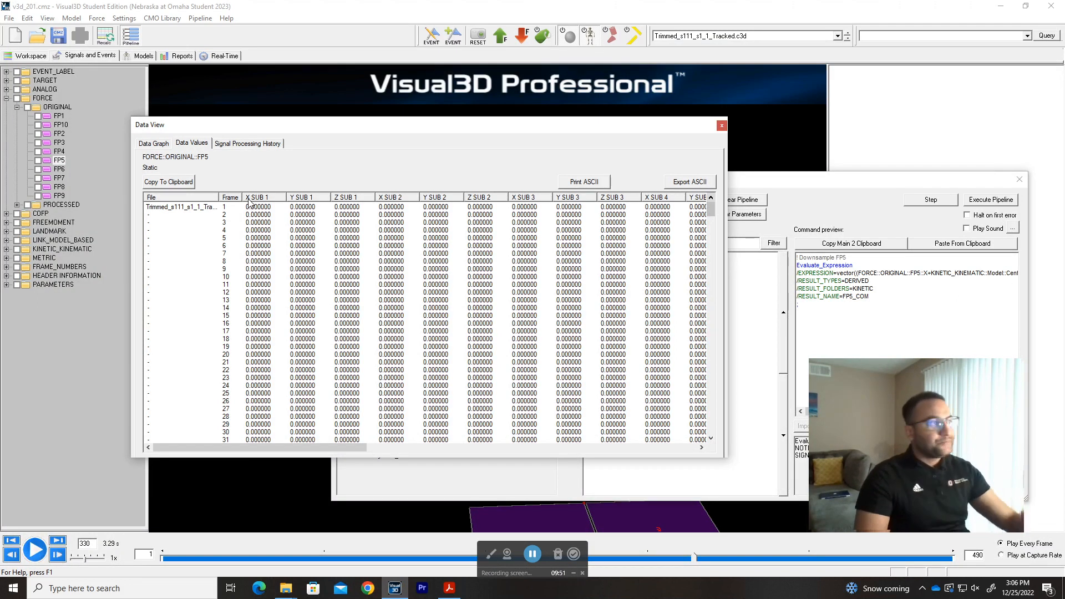
pyautogui.click(721, 126)
pyautogui.moveTo(765, 183); pyautogui.dragTo(569, 120)
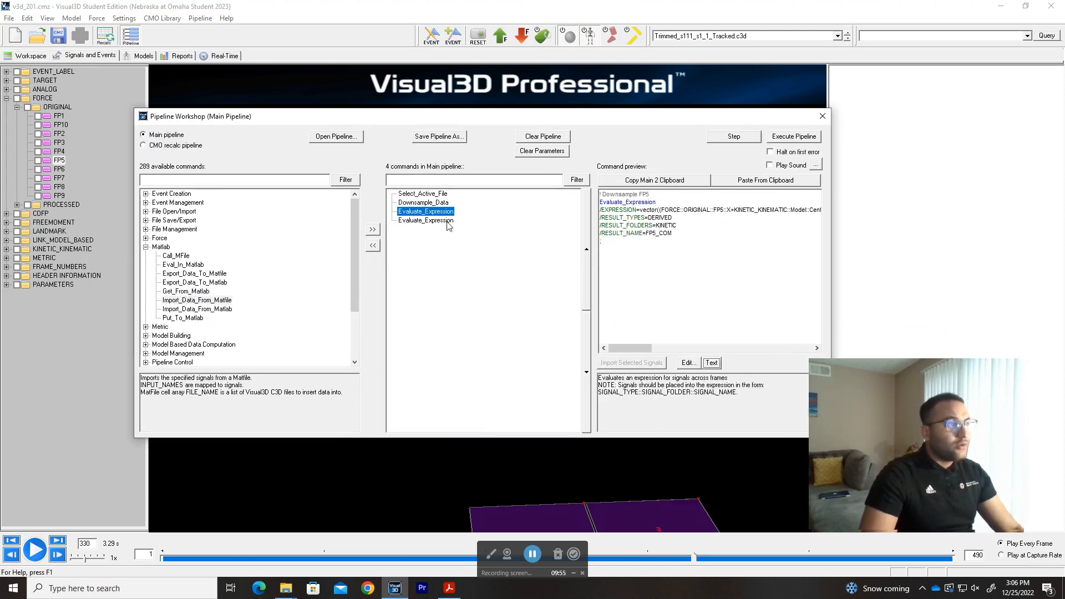
# Duplicate the Downsample FP5 Evaluate_Expression command by pasting a second copy of its text into the command editor.
pyautogui.click(712, 363)
pyautogui.hotkey('ctrl', 'a')
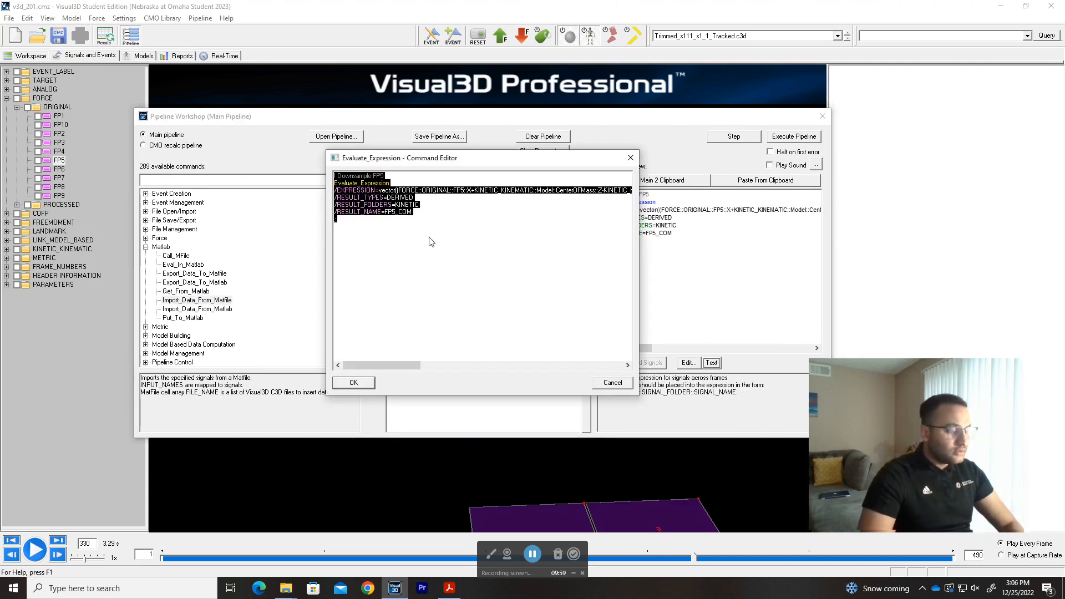
pyautogui.hotkey('ctrl', 'v')
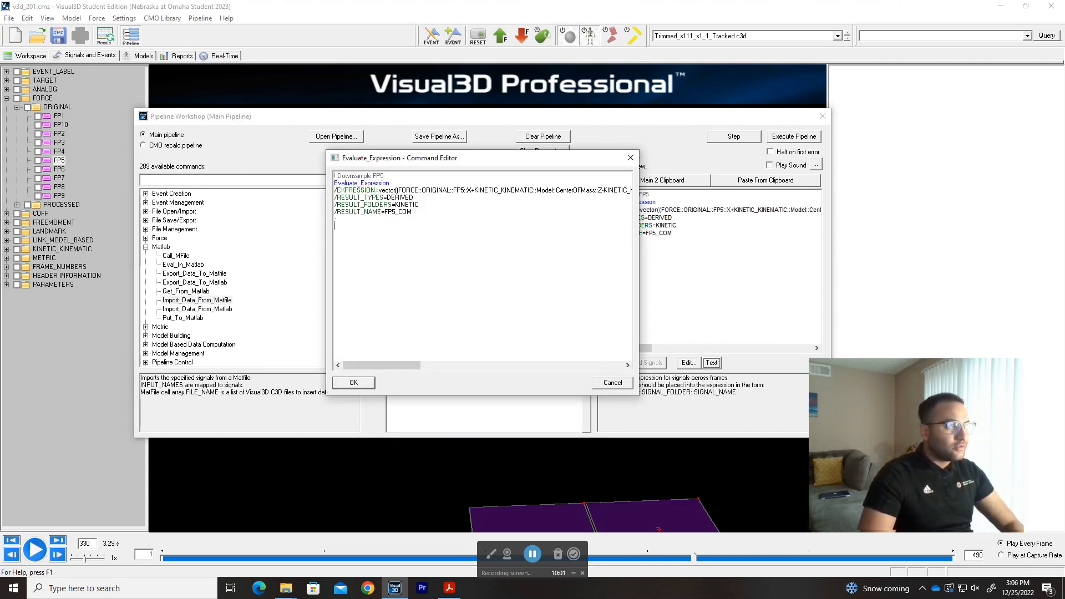
pyautogui.hotkey('ctrl', 'v')
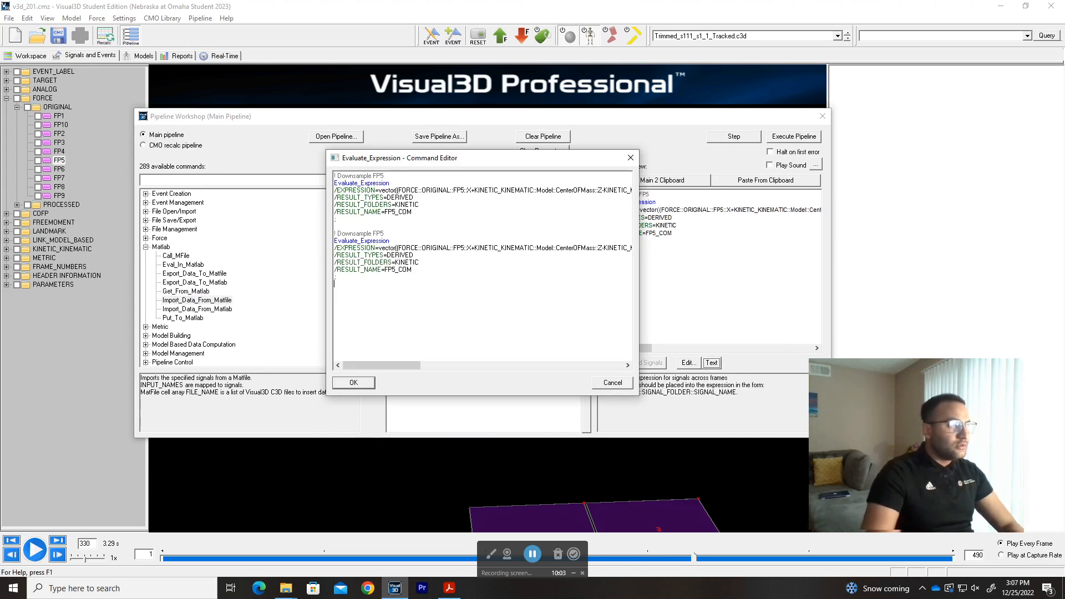
pyautogui.click(354, 383)
# Open the duplicated Evaluate_Expression command as text and change its result name to FP5_mocapHz.
pyautogui.click(437, 221)
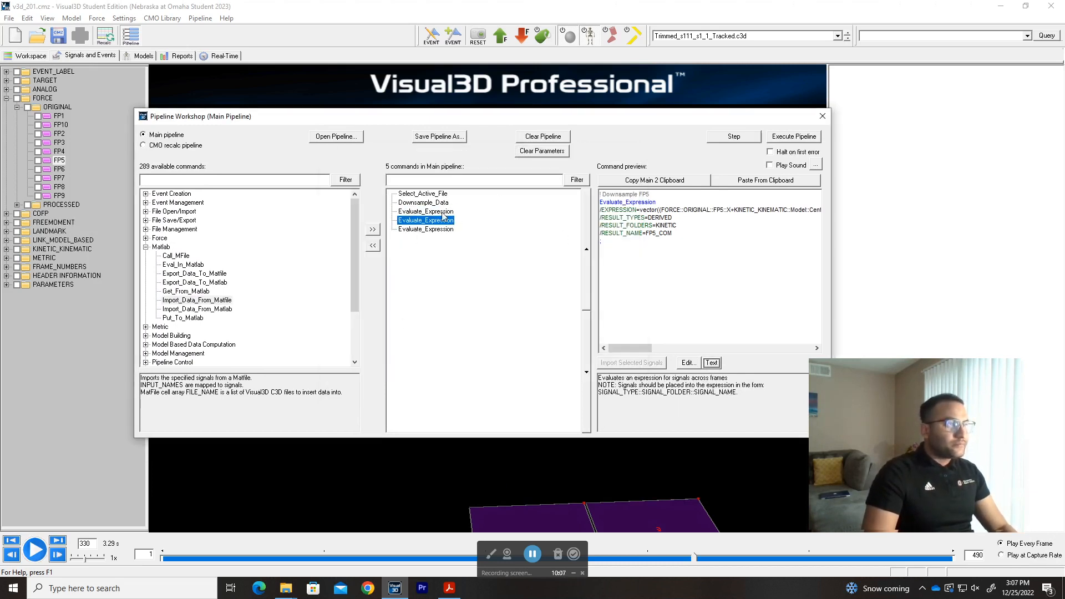
pyautogui.doubleClick(438, 220)
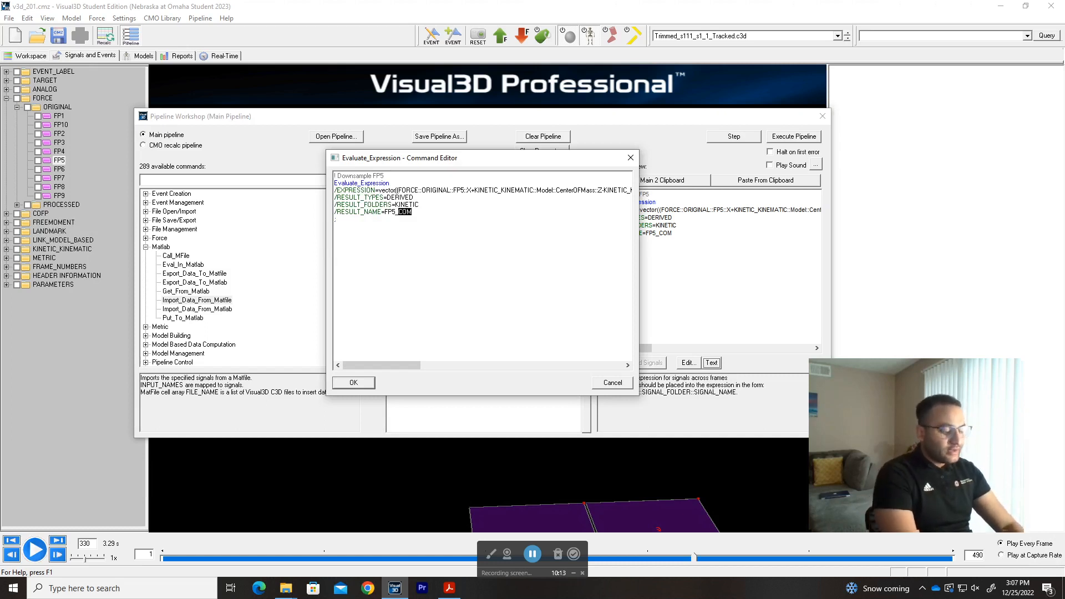
pyautogui.write('mocapHz')
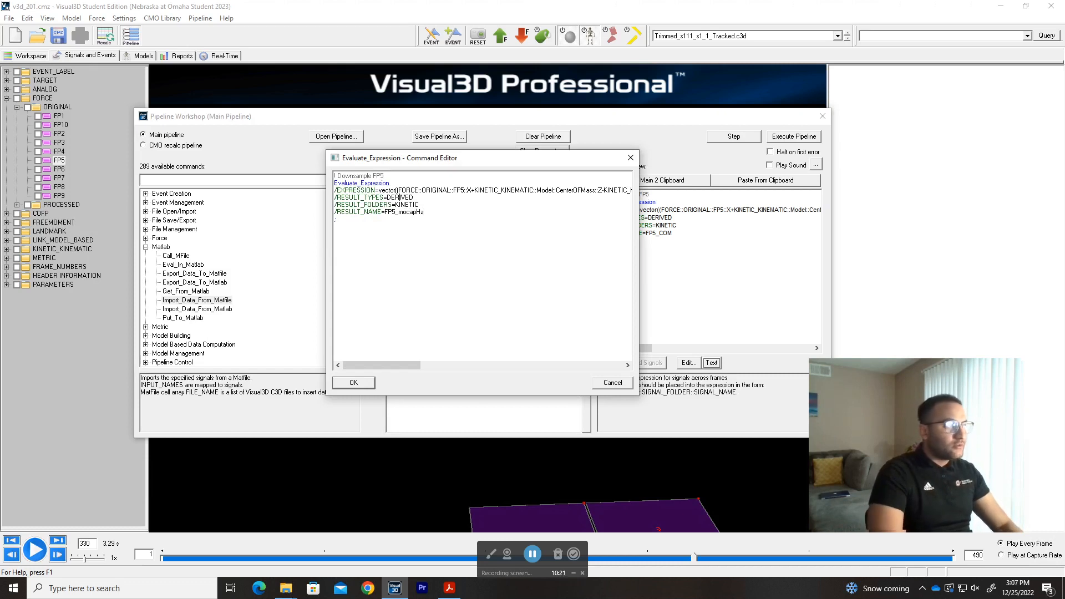
# Clear the old FP5 and center-of-mass terms from the copied command's expression, leaving only the vector( opening on its own line.
pyautogui.hotkey('shift', 'End')
pyautogui.press('Delete')
pyautogui.press('Delete')
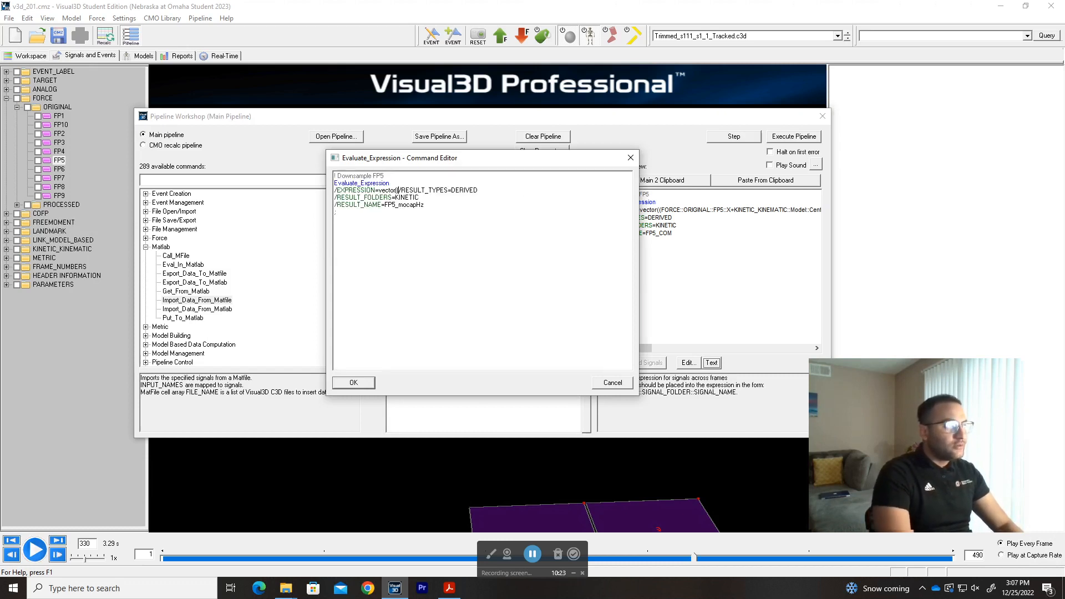
pyautogui.press('Return')
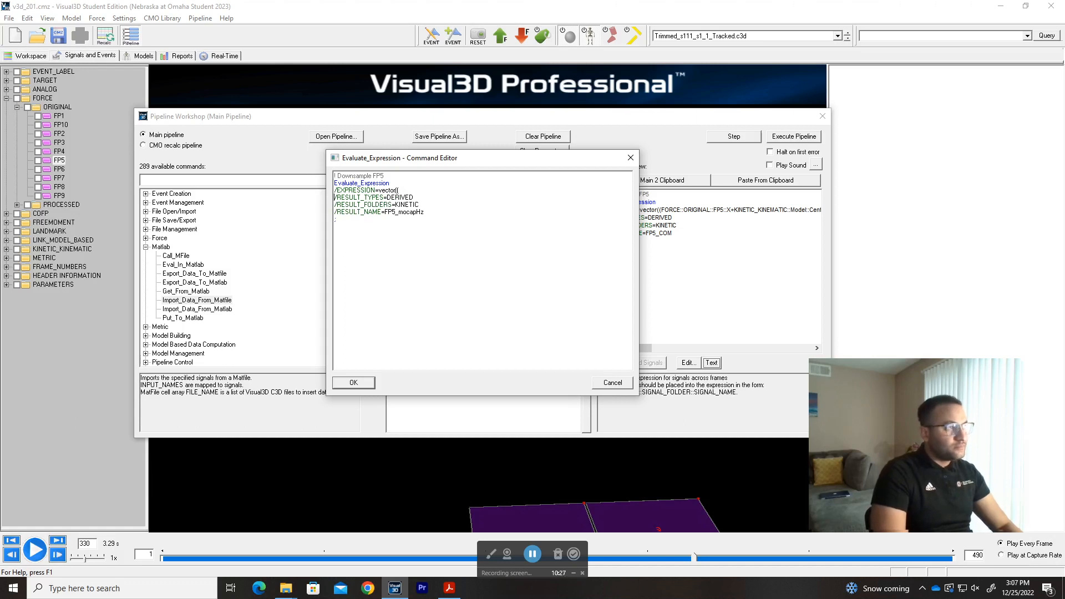
pyautogui.write('F')
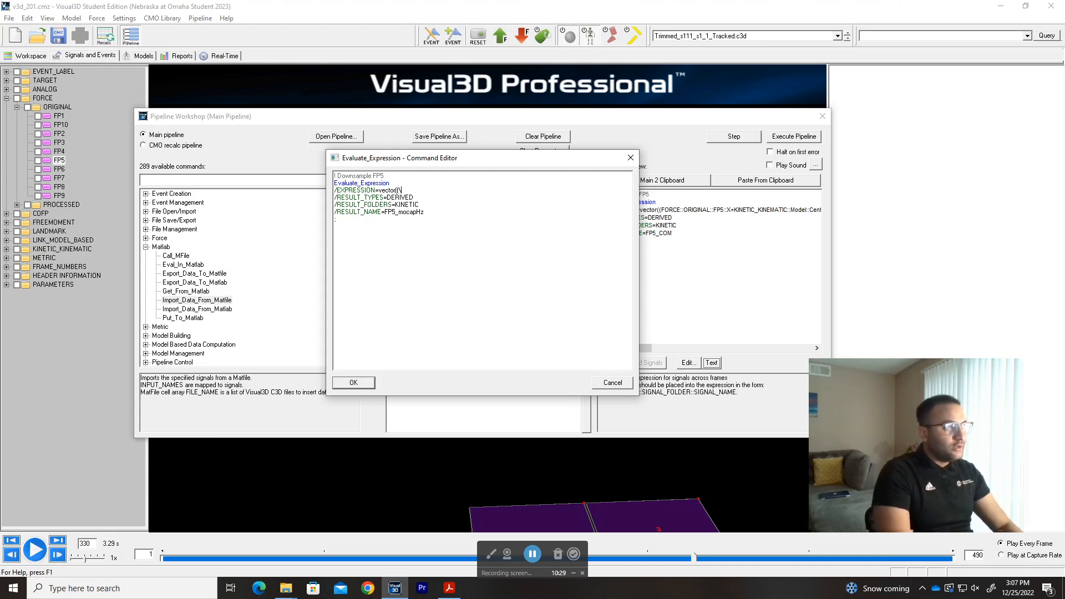
pyautogui.press('BackSpace')
pyautogui.press('BackSpace')
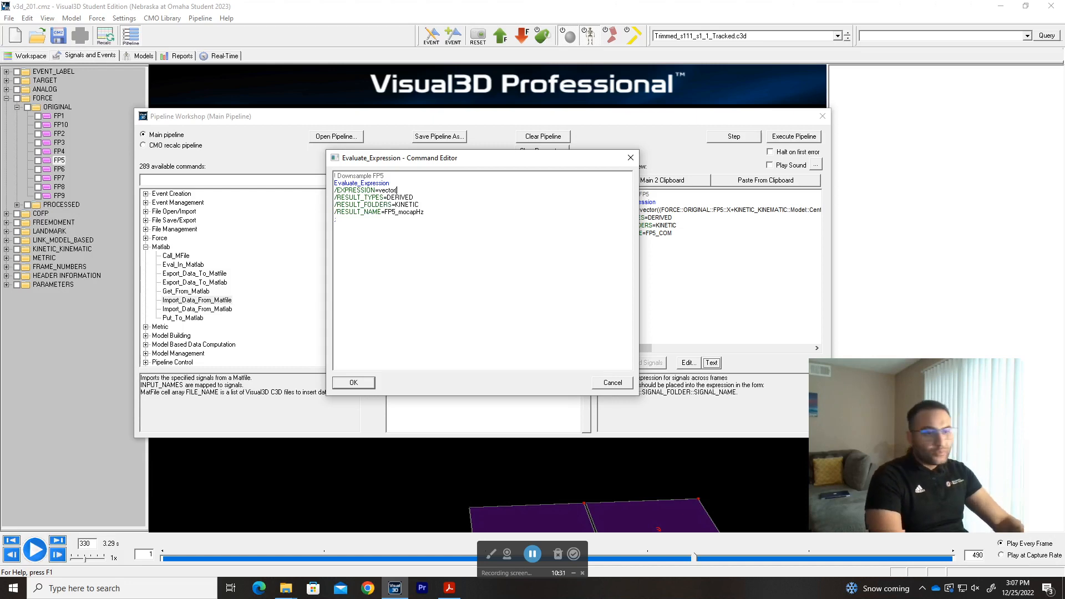
# Enter FORCE::ORIGINAL::FP5::X as the first component of the vector expression.
pyautogui.write('FORCE::')
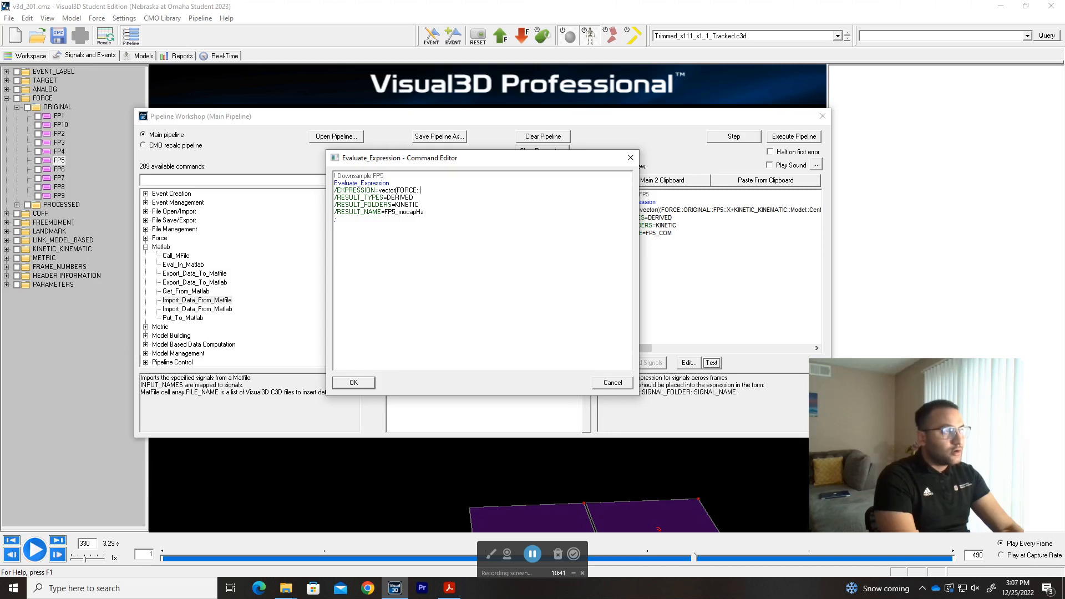
pyautogui.write('ORIFGINAL')
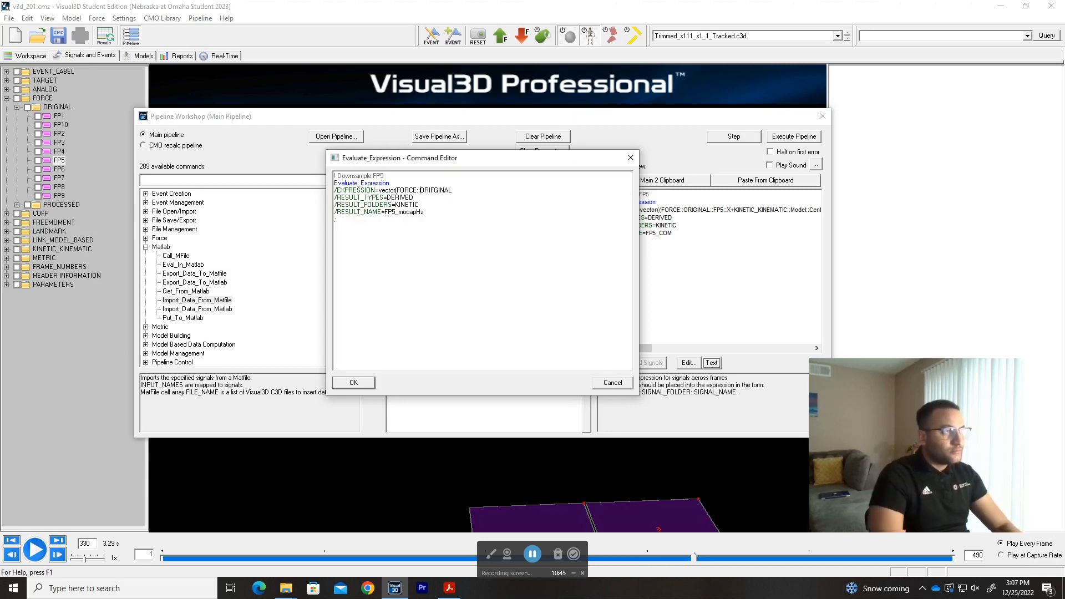
pyautogui.hotkey('shift', 'End')
pyautogui.write('ORIGINAL')
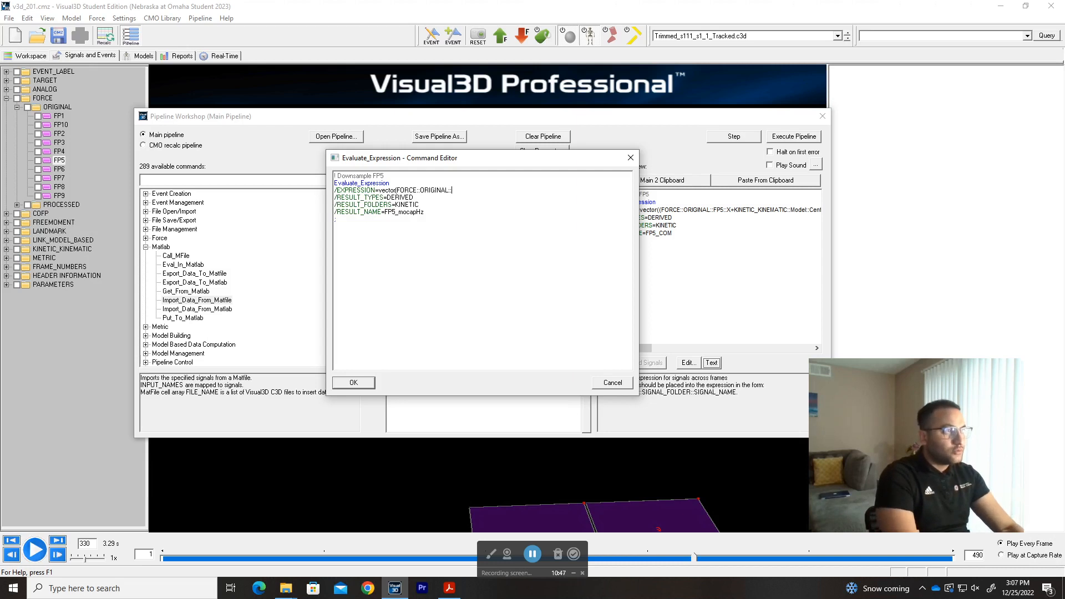
pyautogui.write('::FP5')
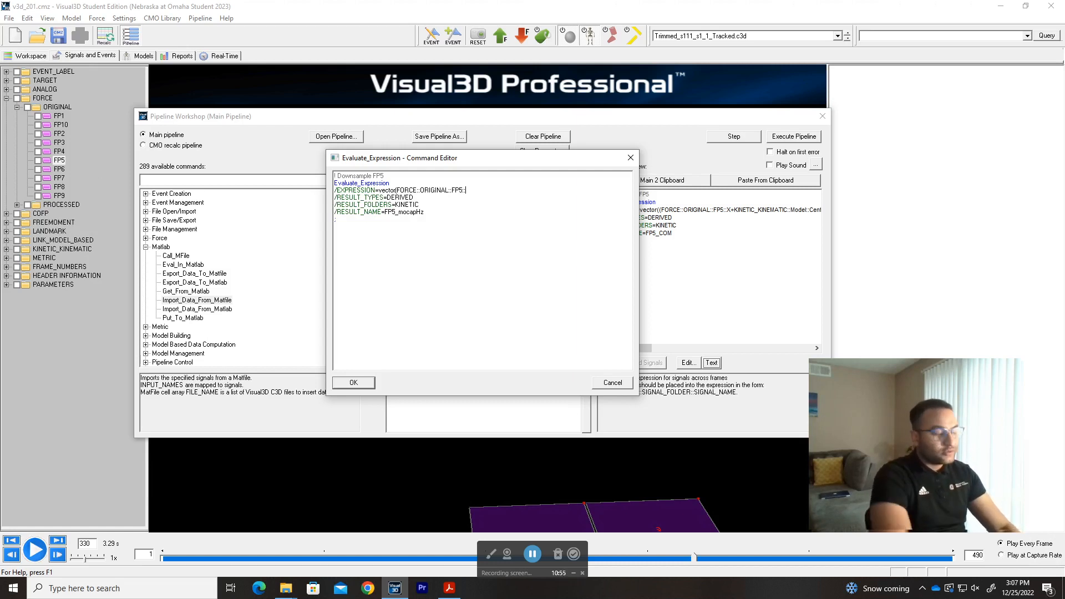
pyautogui.write('::X')
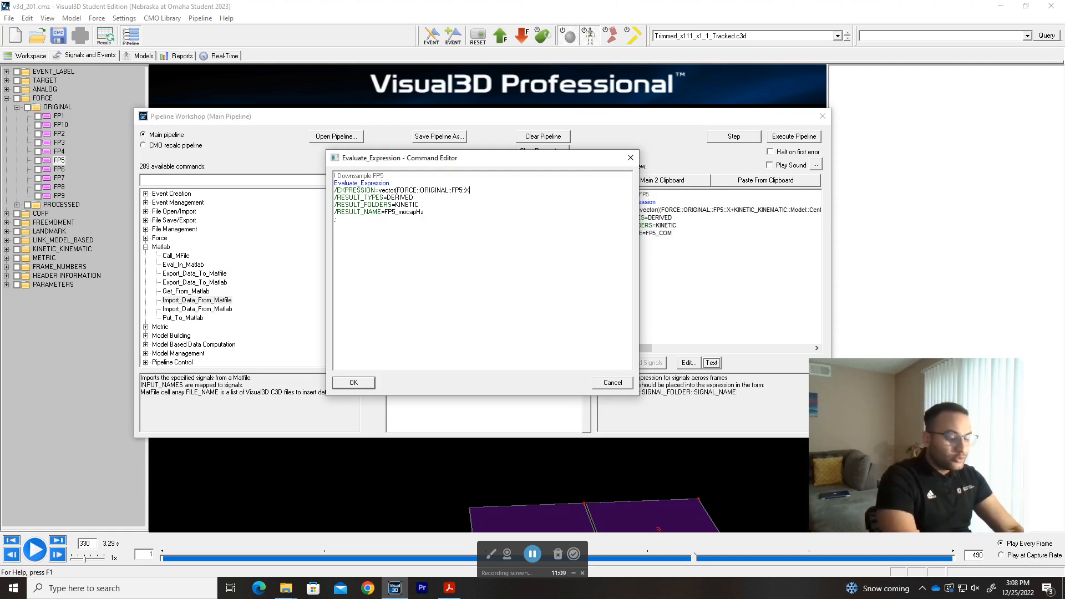
# Try indexing the FP5 X component with (:,1) in the enlarged command text, and remove that index.
pyautogui.scroll(2, 415, 200)
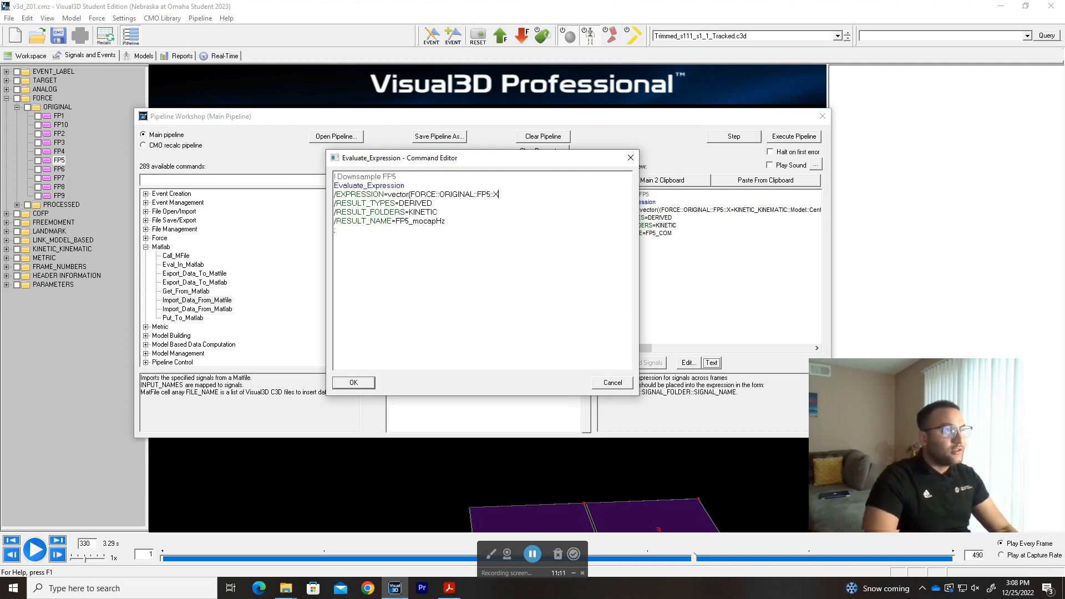
pyautogui.scroll(2, 452, 211)
pyautogui.write('(:')
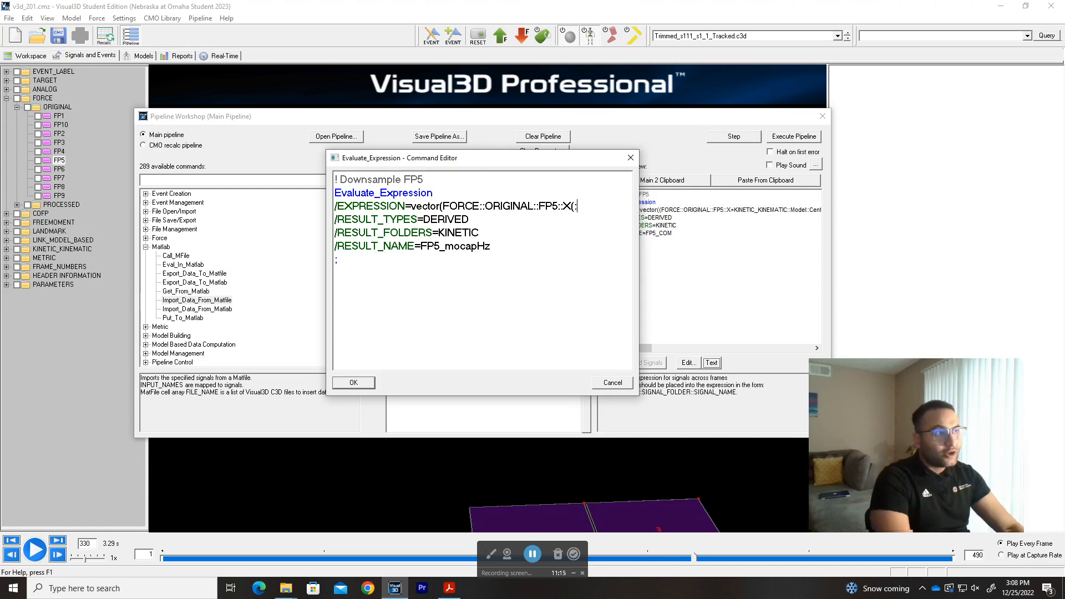
pyautogui.write(',1)')
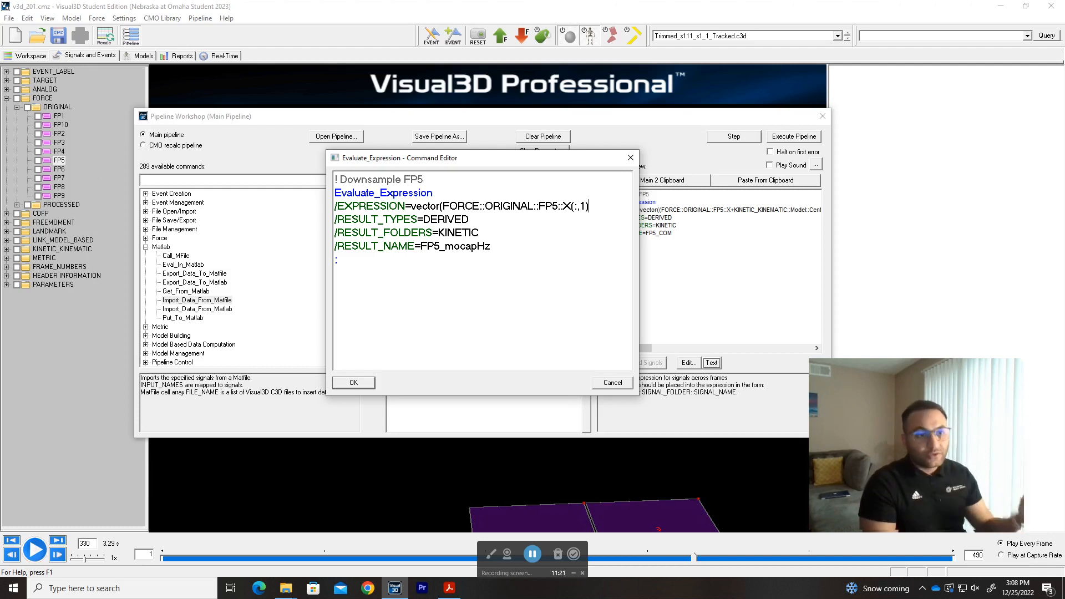
pyautogui.hotkey('shift', 'Left')
pyautogui.hotkey('shift', 'Left')
pyautogui.hotkey('shift', 'Left')
pyautogui.hotkey('shift', 'Left')
pyautogui.hotkey('shift', 'Left')
pyautogui.hotkey('shift', 'Left')
pyautogui.hotkey('shift', 'Right')
pyautogui.press('BackSpace')
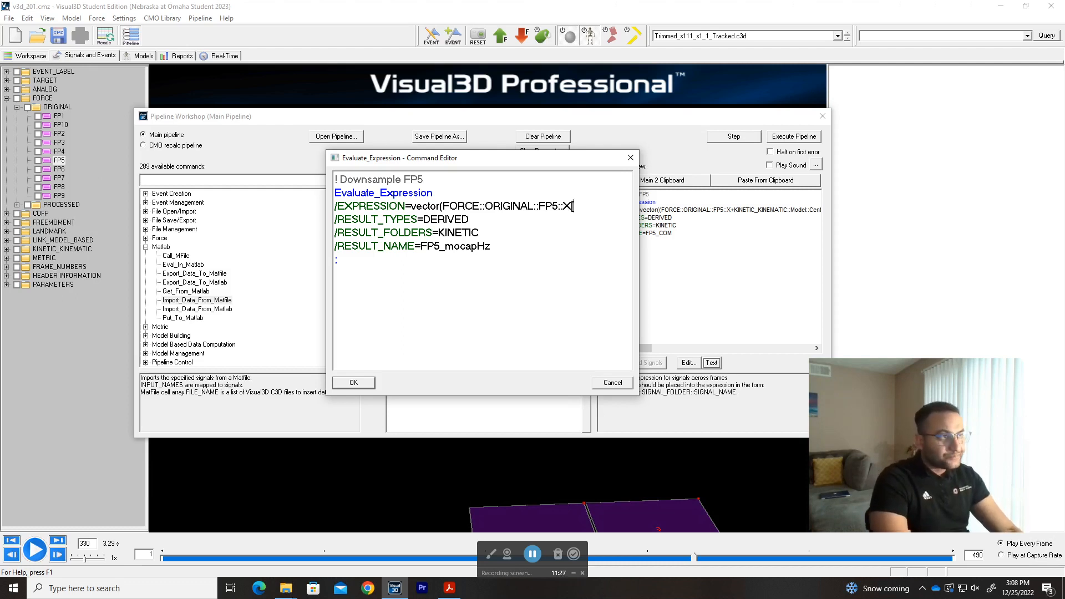
# Append the index [-1,1 and a closing parenthesis to the FP5 X component so it reads FORCE::ORIGINAL::FP5::X[-1,1).
pyautogui.write('[:')
pyautogui.press('BackSpace')
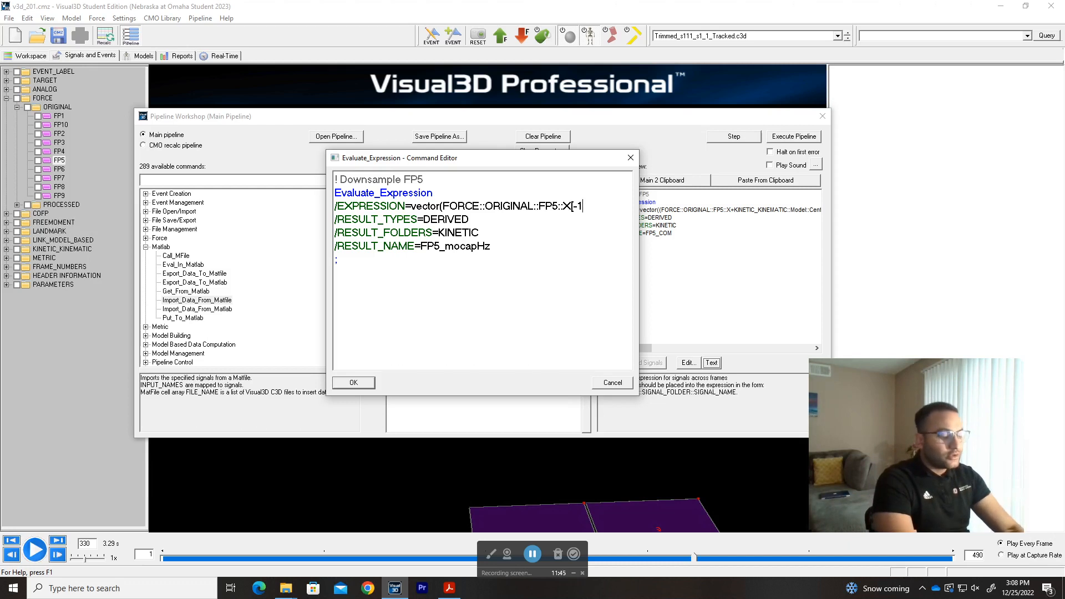
pyautogui.write(',1')
pyautogui.press('BackSpace')
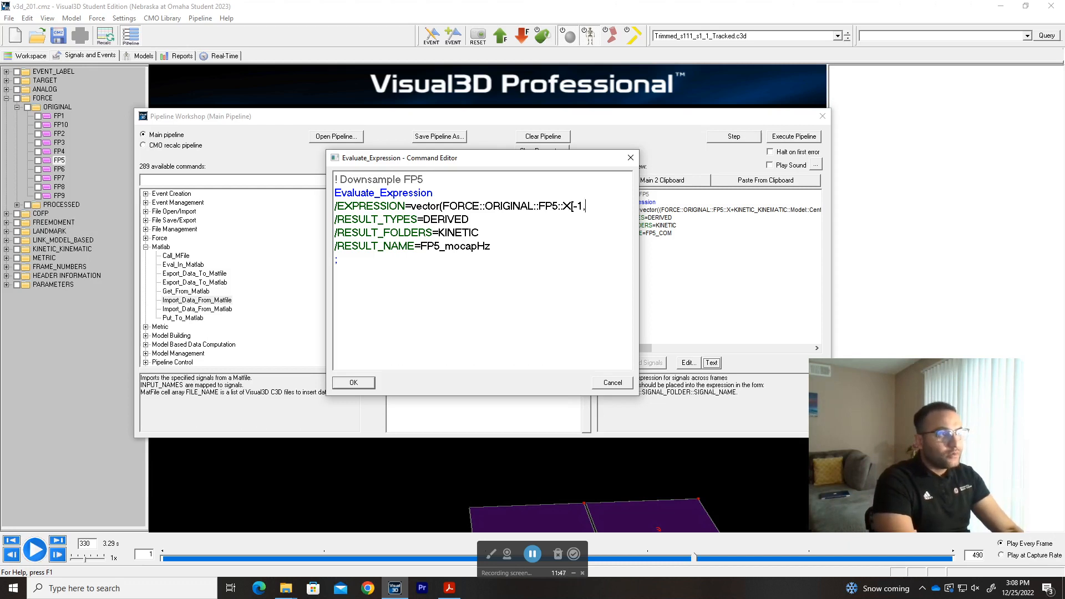
pyautogui.write('1)')
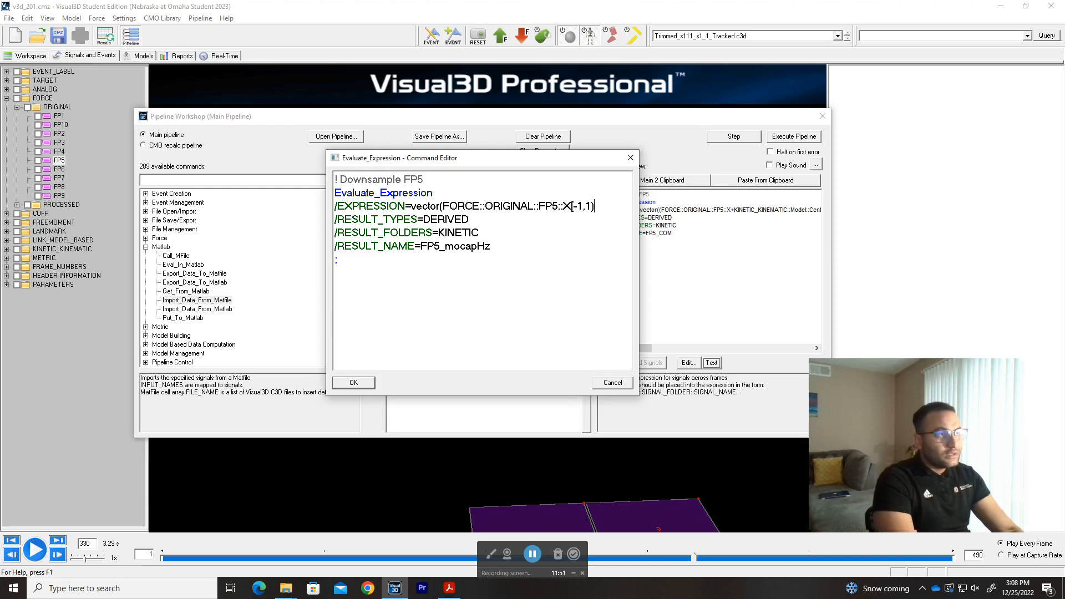
# Copy the FORCE::ORIGINAL::FP5::X[-1,1) component and add the copy after a comma as the vector's second component.
pyautogui.hotkey('shift', 'Left')
pyautogui.hotkey('shift', 'Left')
pyautogui.hotkey('shift', 'Left')
pyautogui.hotkey('shift', 'Left')
pyautogui.hotkey('shift', 'Left')
pyautogui.hotkey('shift', 'Left')
pyautogui.hotkey('shift', 'Left')
pyautogui.hotkey('shift', 'Left')
pyautogui.hotkey('shift', 'Left')
pyautogui.hotkey('shift', 'Left')
pyautogui.hotkey('shift', 'Left')
pyautogui.hotkey('shift', 'Left')
pyautogui.hotkey('shift', 'Left')
pyautogui.hotkey('shift', 'Left')
pyautogui.hotkey('shift', 'Left')
pyautogui.hotkey('shift', 'Left')
pyautogui.hotkey('shift', 'Left')
pyautogui.hotkey('shift', 'Left')
pyautogui.hotkey('shift', 'Left')
pyautogui.hotkey('shift', 'Left')
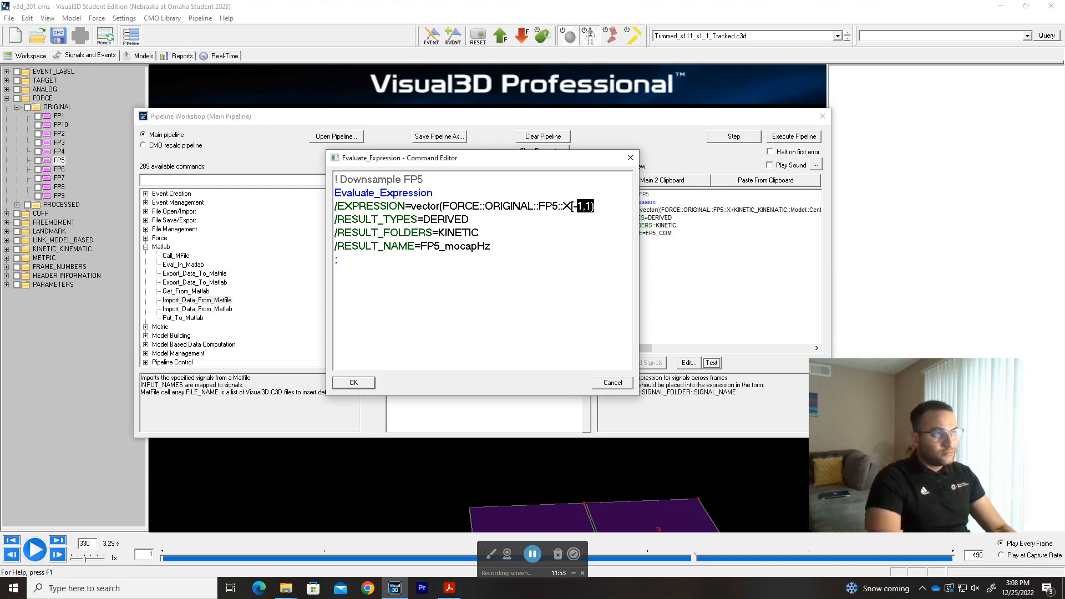
pyautogui.hotkey('shift', 'Left')
pyautogui.hotkey('shift', 'Left')
pyautogui.hotkey('shift', 'Left')
pyautogui.hotkey('shift', 'Left')
pyautogui.hotkey('shift', 'Left')
pyautogui.hotkey('shift', 'Left')
pyautogui.hotkey('shift', 'Left')
pyautogui.hotkey('ctrl', 'c')
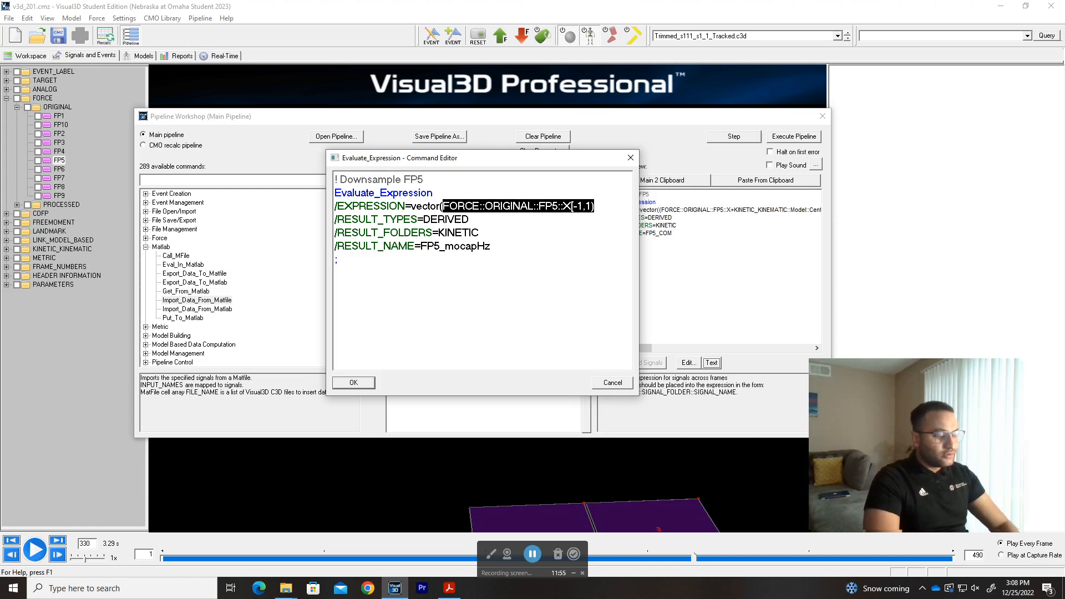
pyautogui.press('Right')
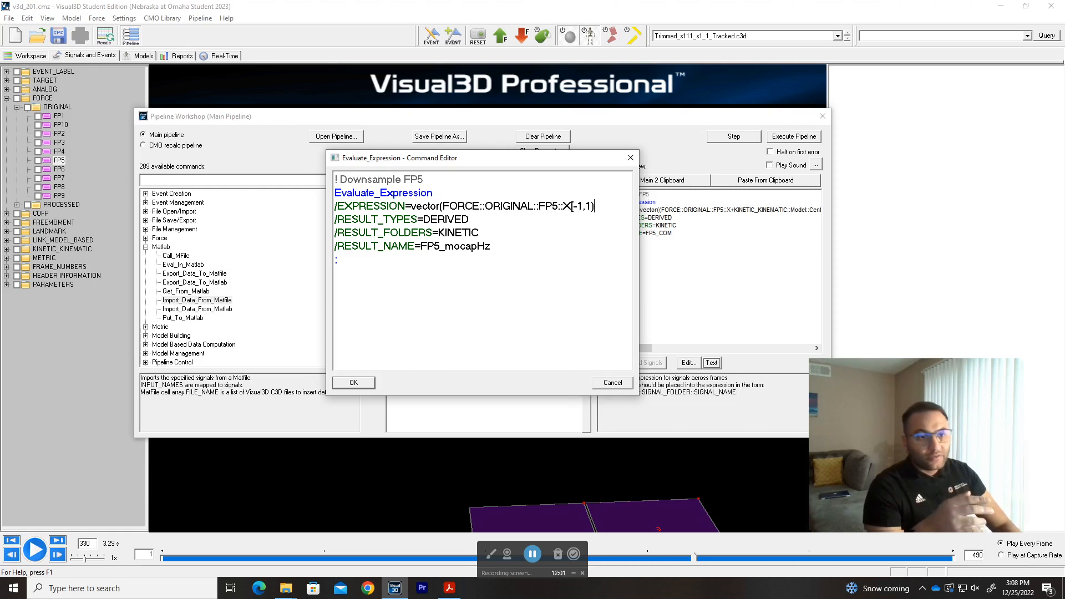
pyautogui.write(',')
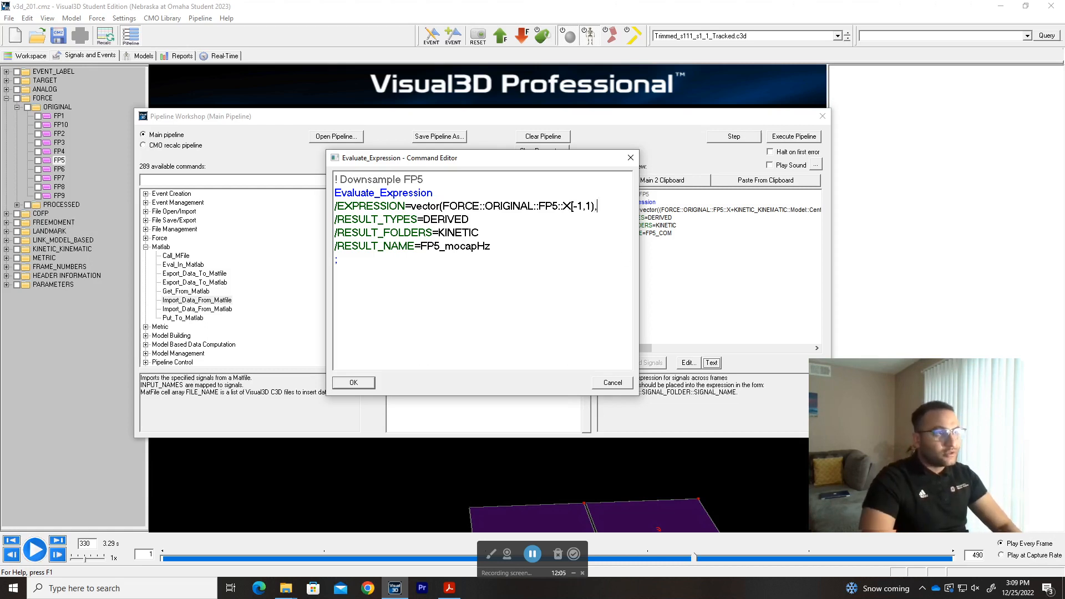
pyautogui.hotkey('ctrl', 'v')
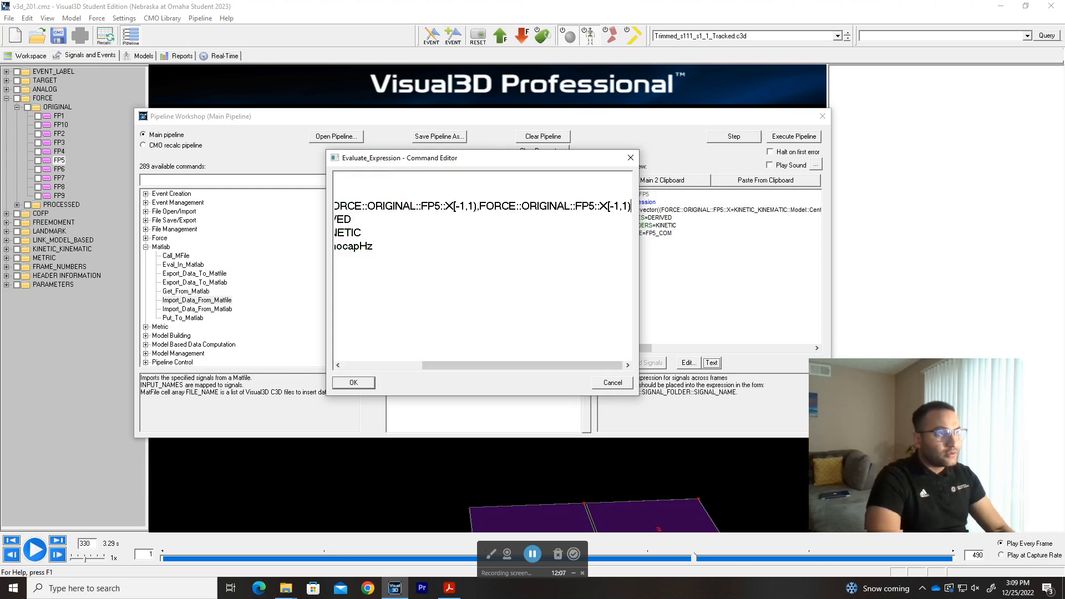
# Change the second vector component to the FP5 Y signal so it reads FORCE::ORIGINAL::FP5::Y[-1,1).
pyautogui.press('Left')
pyautogui.press('Left')
pyautogui.hotkey('shift', 'Left')
pyautogui.press('BackSpace')
pyautogui.write('Y[-1')
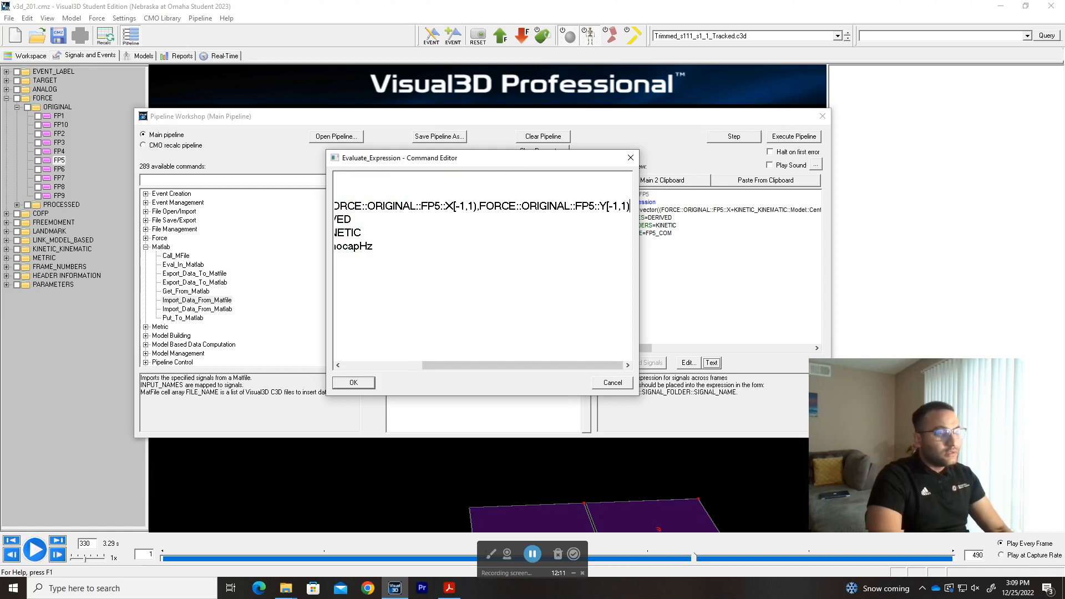
pyautogui.write(',')
# Add FORCE::ORIGINAL::FP5::Z[-1,1) as the third component, close the vector with a parenthesis, and accept the command text.
pyautogui.hotkey('ctrl', 'v')
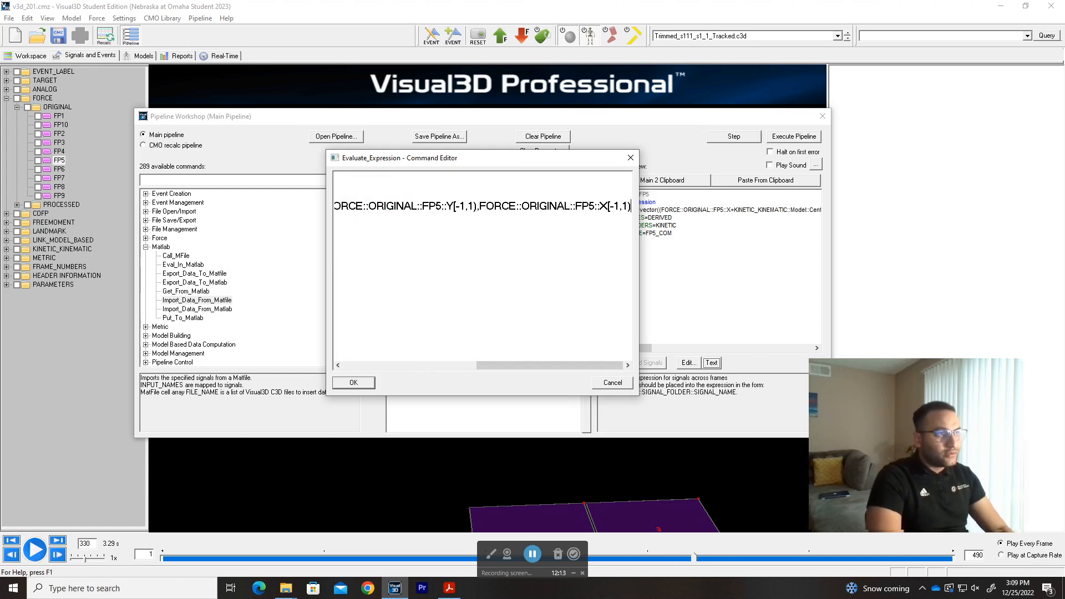
pyautogui.hotkey('shift', 'Left')
pyautogui.write('Z')
pyautogui.press('End')
pyautogui.write(')')
pyautogui.press('Down')
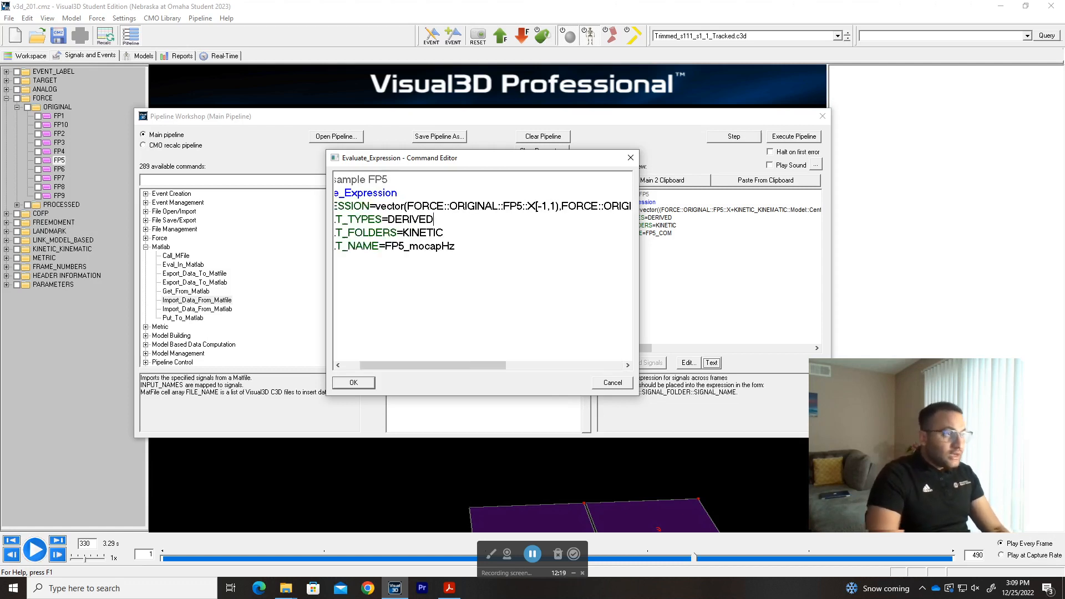
pyautogui.scroll(-3, 482, 268)
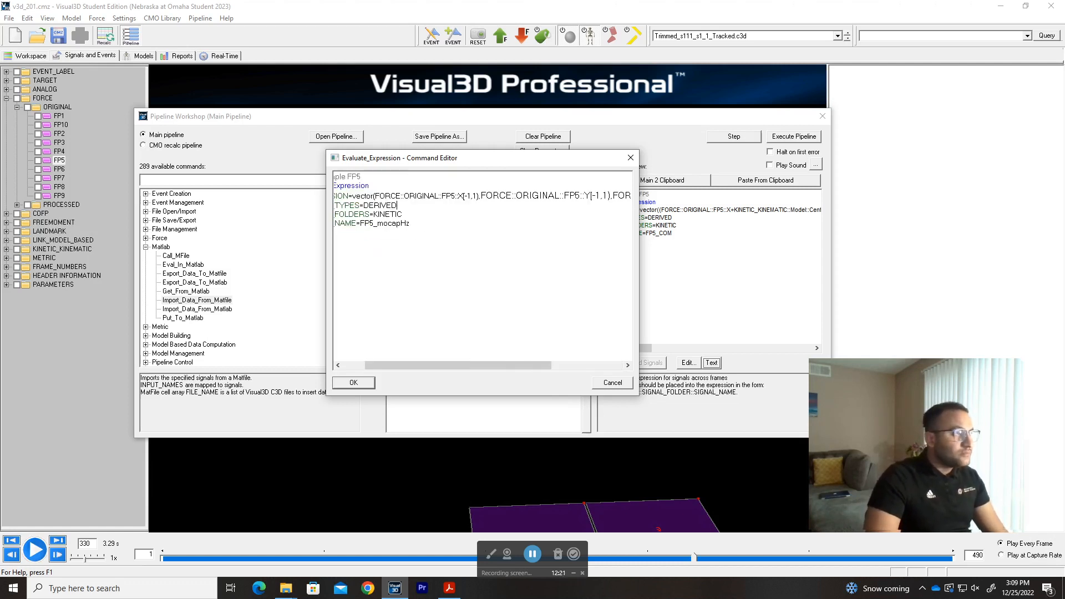
pyautogui.click(353, 384)
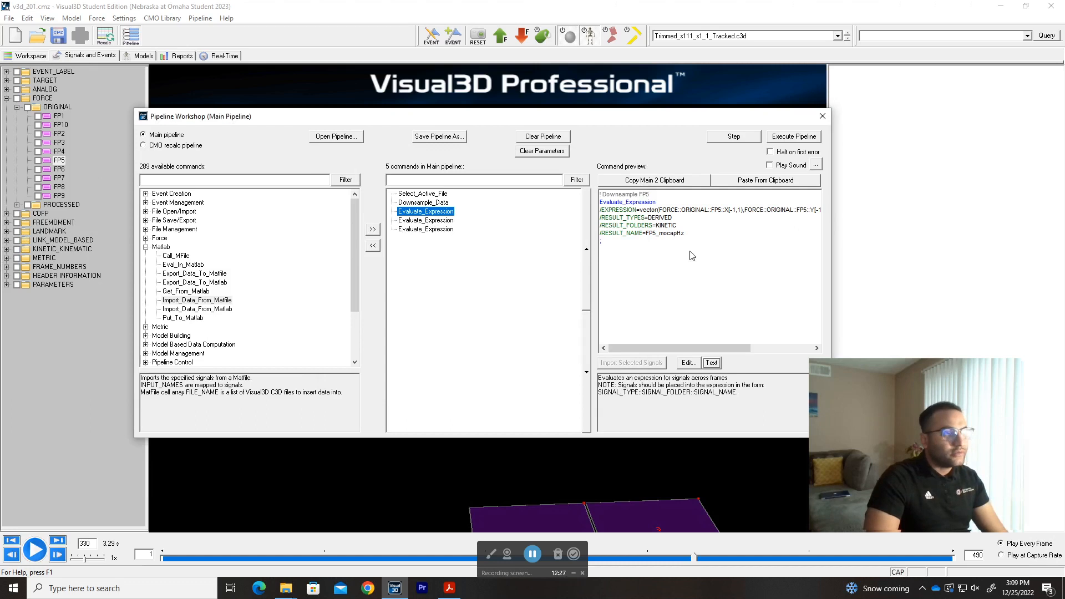
# Run only the FP5_mocapHz expression command and read the info line in its processing results.
pyautogui.click(746, 137)
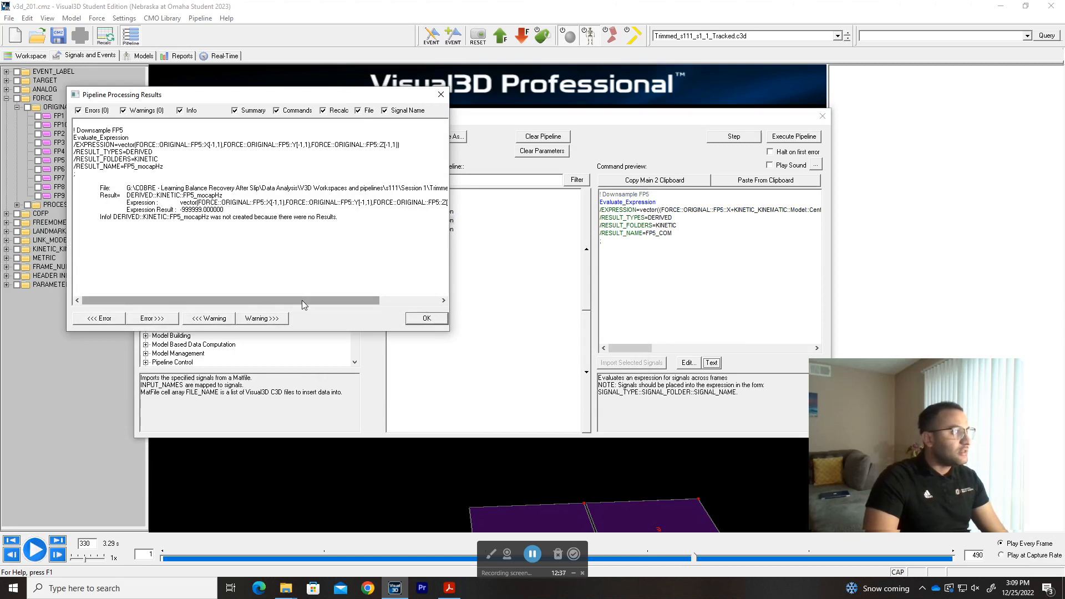
pyautogui.doubleClick(126, 217)
pyautogui.moveTo(140, 216); pyautogui.dragTo(74, 224)
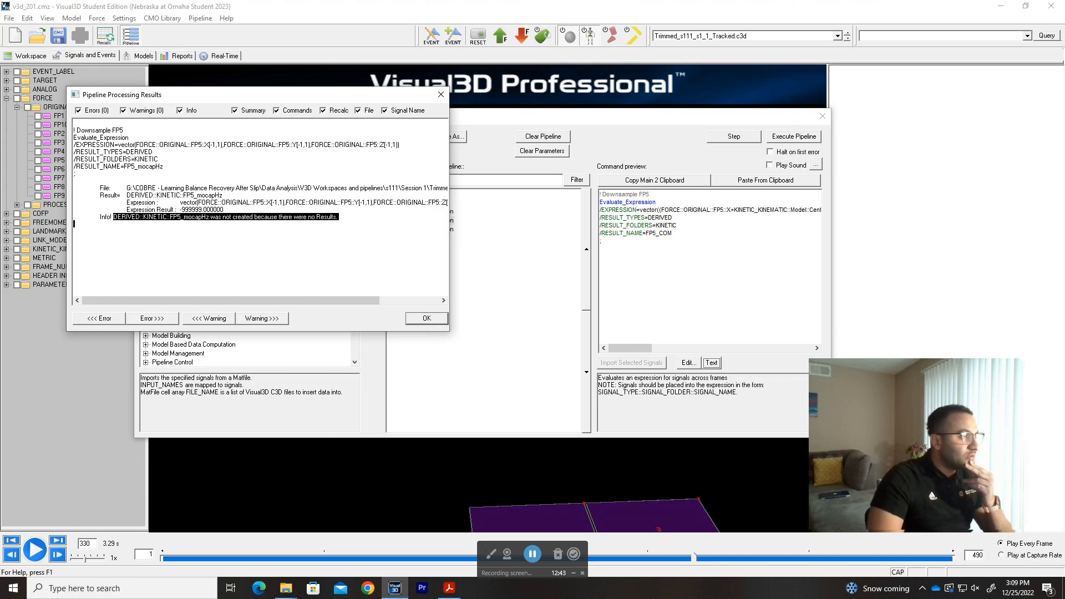
pyautogui.click(438, 318)
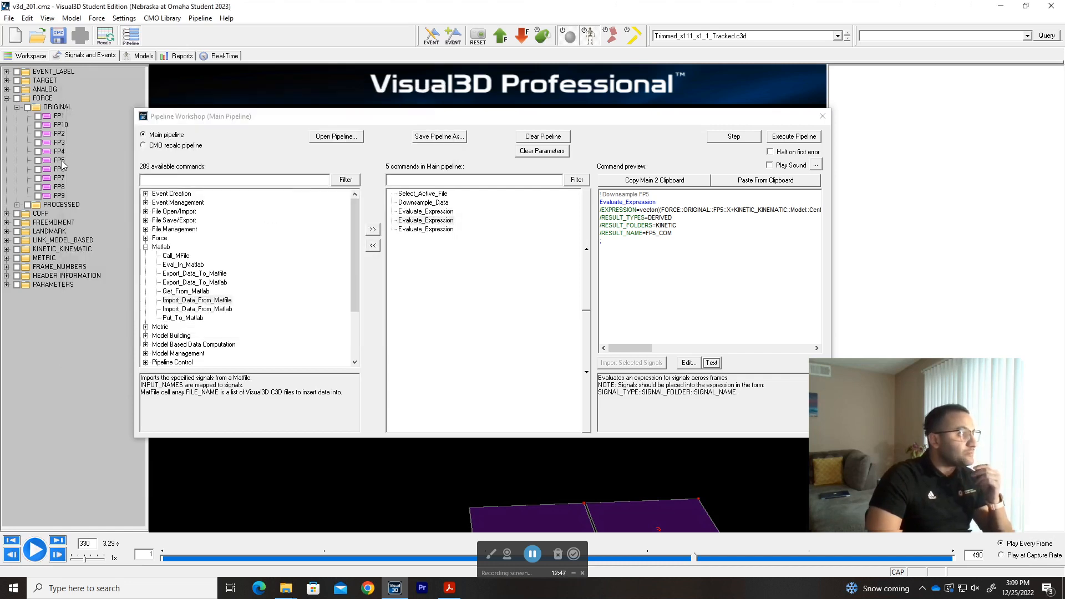
# Check the subframe columns in the data values of the original FP5 force signal.
pyautogui.doubleClick(60, 159)
pyautogui.moveTo(711, 215)
pyautogui.mouseDown()
pyautogui.moveTo(711, 339)
pyautogui.moveTo(711, 207)
pyautogui.mouseUp()
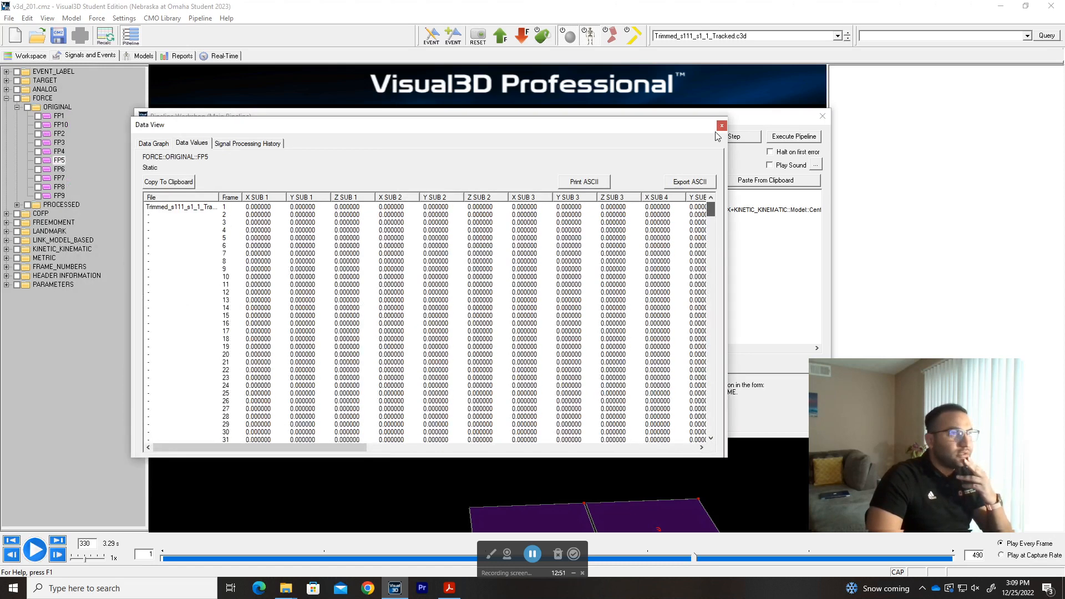
pyautogui.click(721, 126)
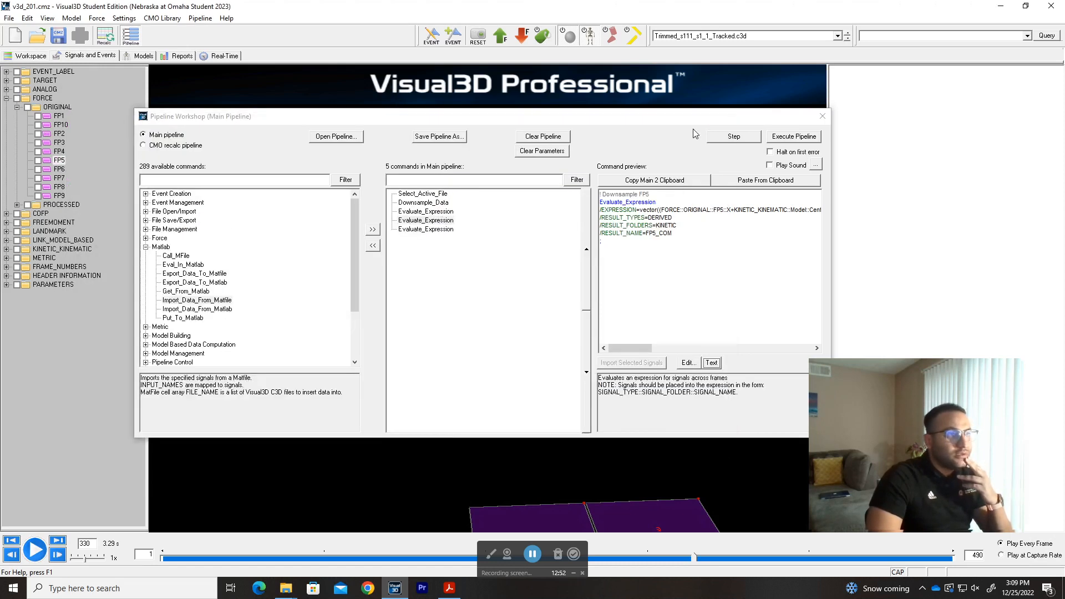
# Reopen the FP5_mocapHz command text and replace the parenthesis ending the FP5 Y index with a square bracket.
pyautogui.click(709, 363)
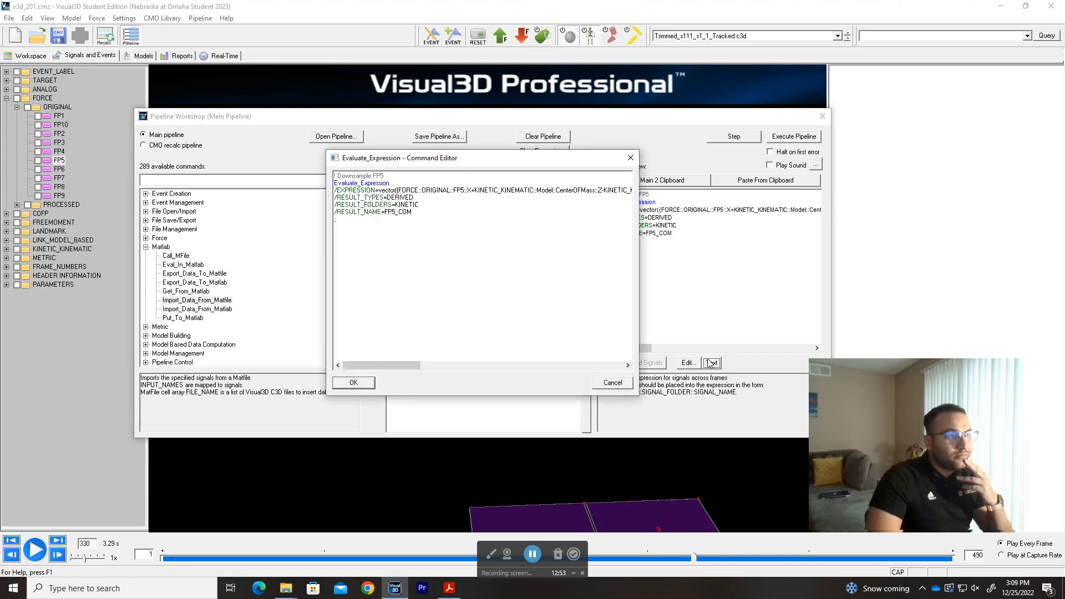
pyautogui.click(630, 158)
pyautogui.click(430, 212)
pyautogui.doubleClick(430, 213)
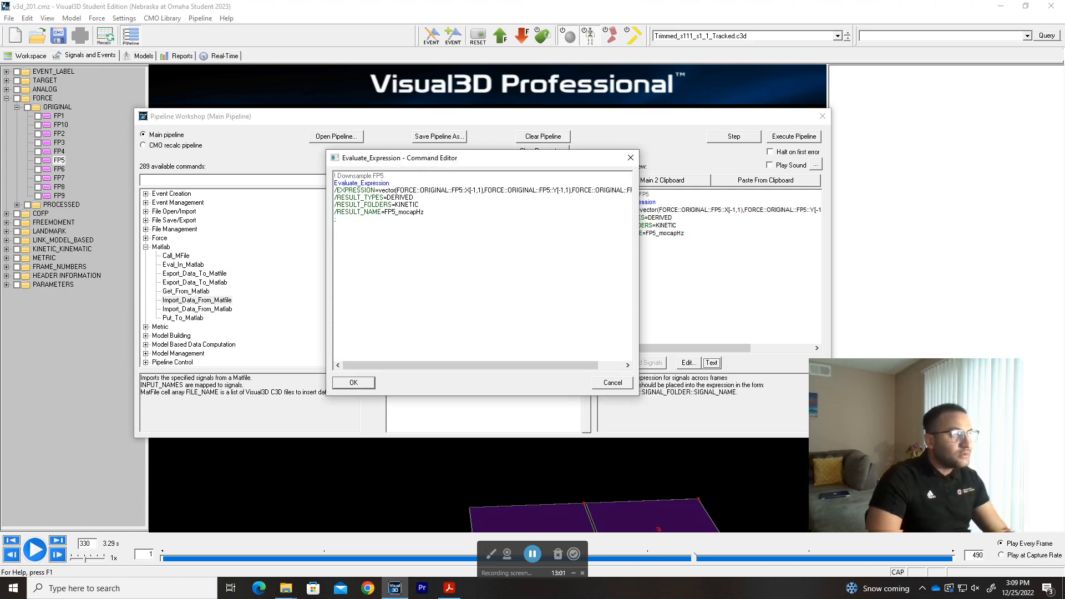
pyautogui.scroll(5, 482, 266)
pyautogui.scroll(1, 483, 266)
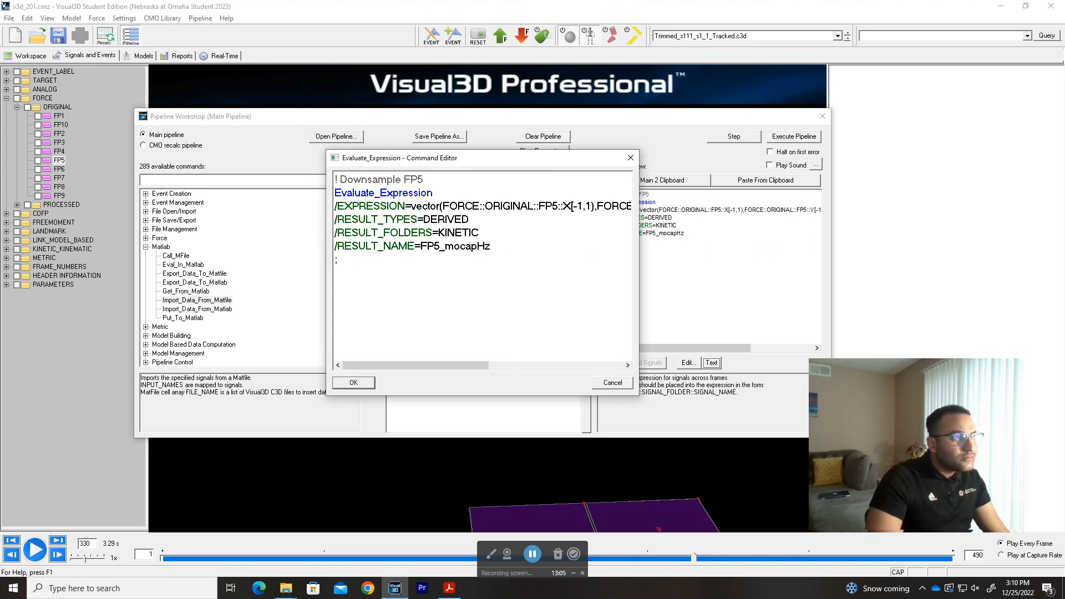
pyautogui.scroll(-1, 482, 266)
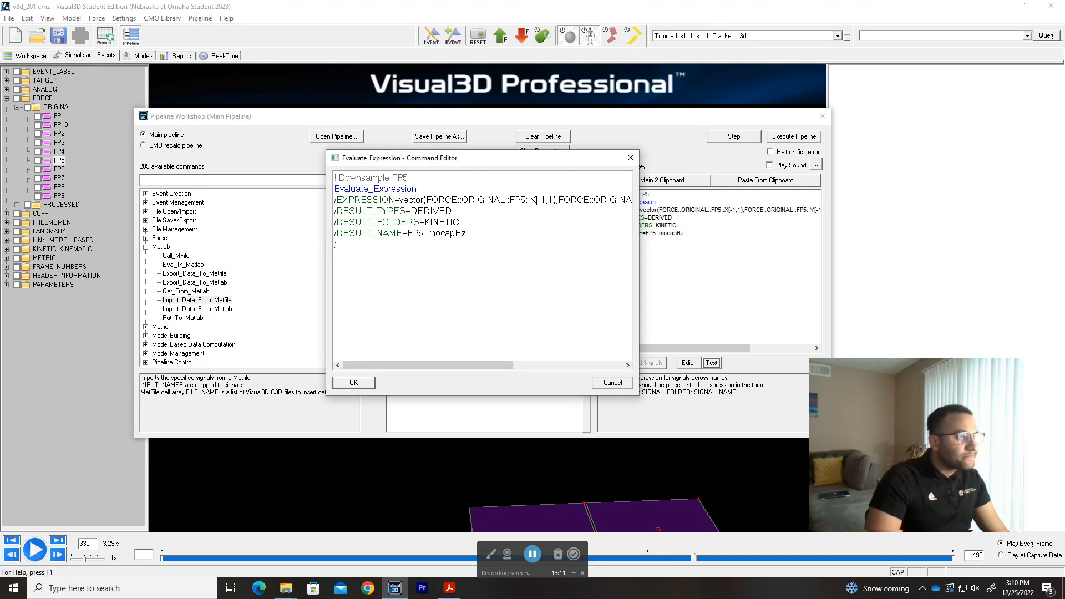
pyautogui.moveTo(441, 364); pyautogui.dragTo(512, 372)
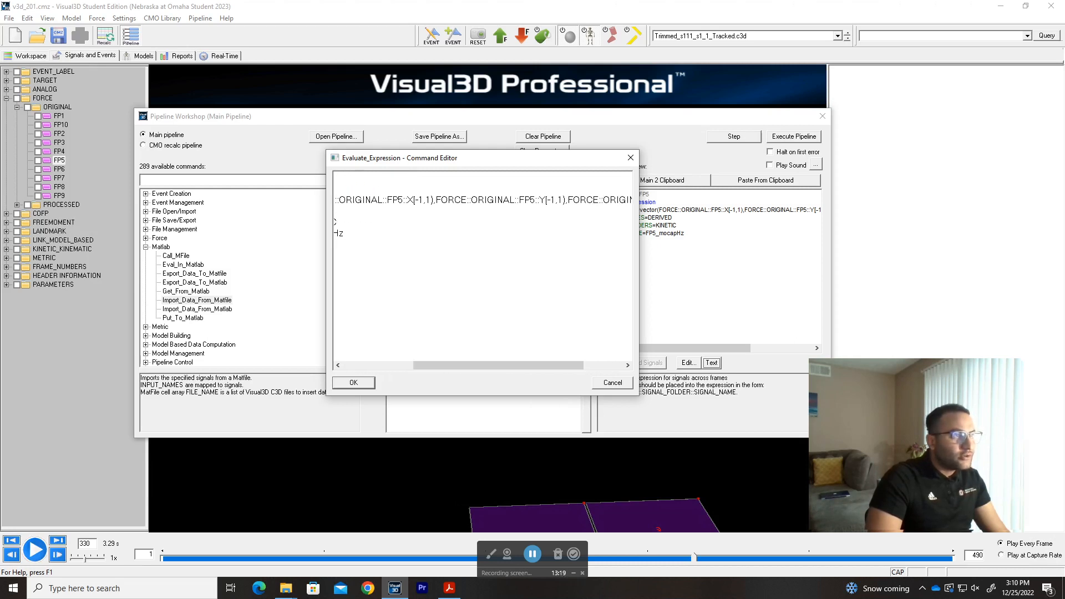
pyautogui.press('BackSpace')
pyautogui.write(']')
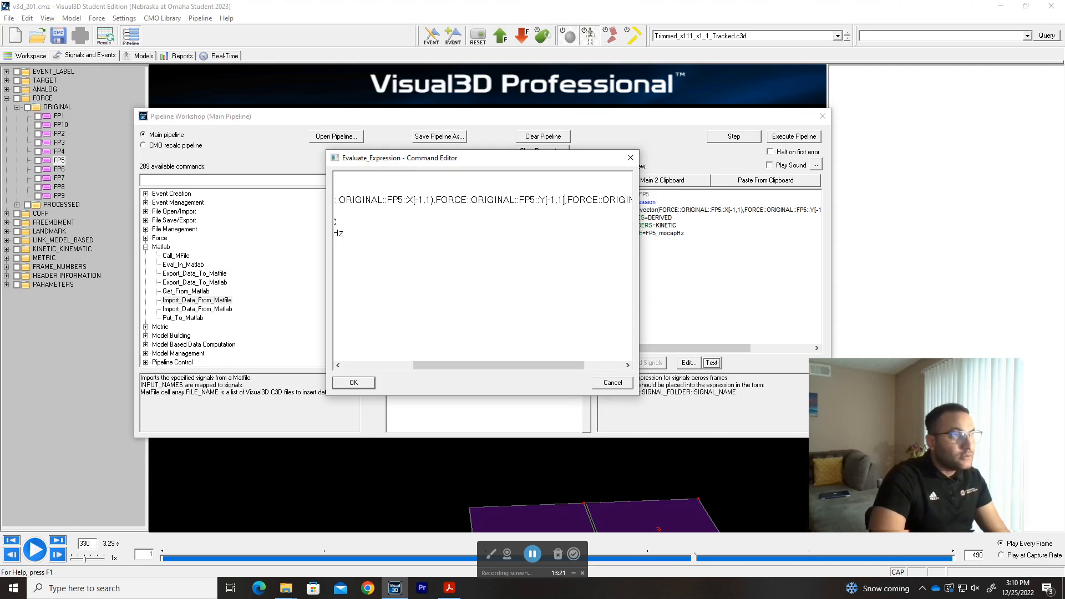
# Change the FP5 X and Z indices to end in square brackets, giving [-1,1], and accept the command text.
pyautogui.press('Home')
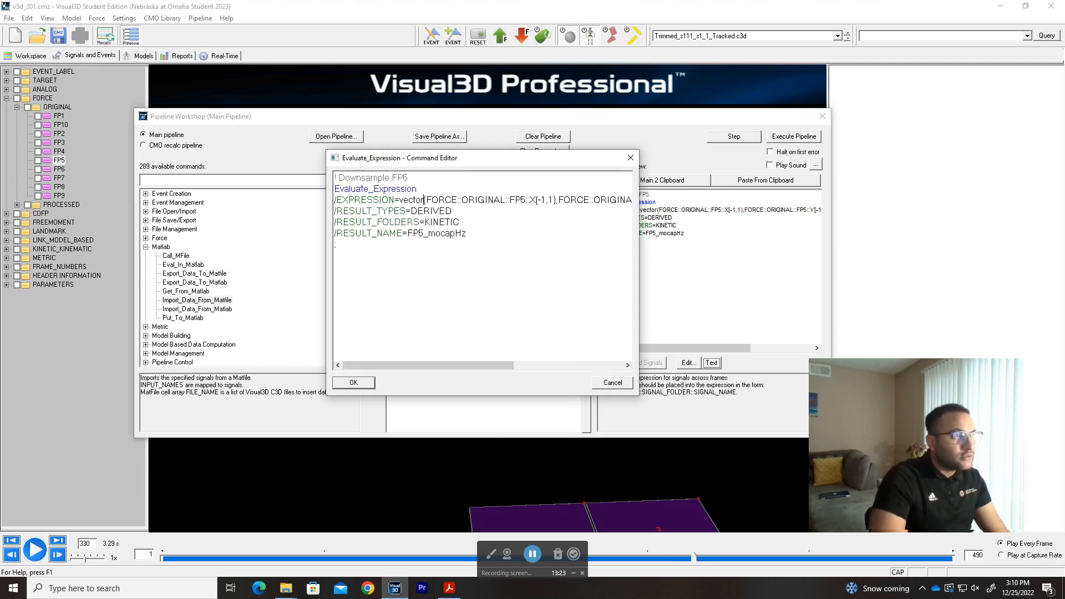
pyautogui.press('Right')
pyautogui.press('Right')
pyautogui.press('Right')
pyautogui.press('Delete')
pyautogui.write(']')
pyautogui.press('End')
pyautogui.press('Left')
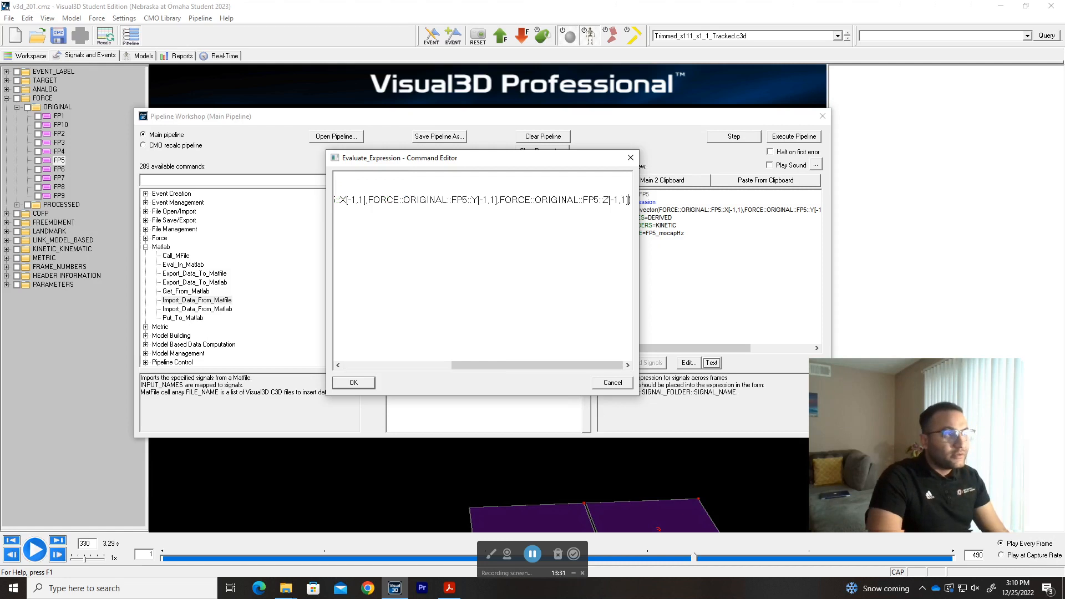
pyautogui.press('Down')
pyautogui.click(354, 383)
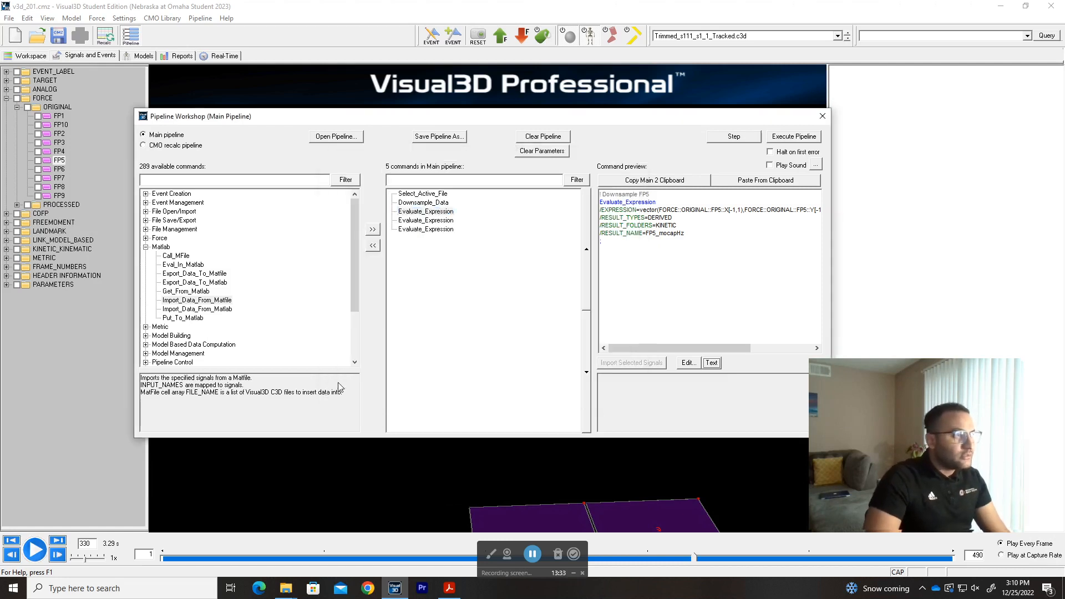
# Run the corrected FP5_mocapHz expression command and dismiss its processing results.
pyautogui.click(730, 137)
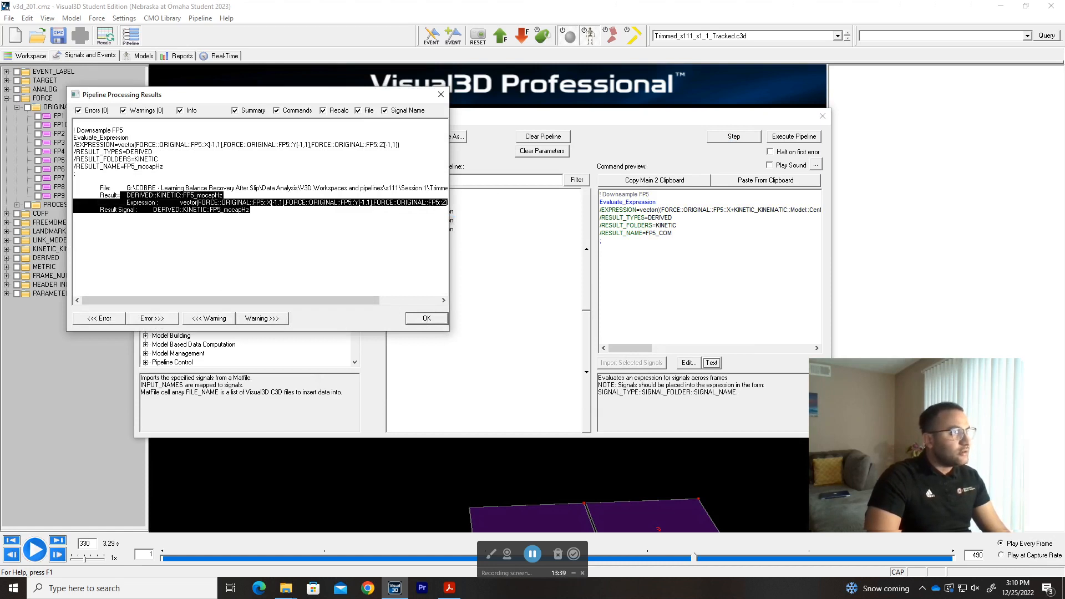
pyautogui.click(427, 318)
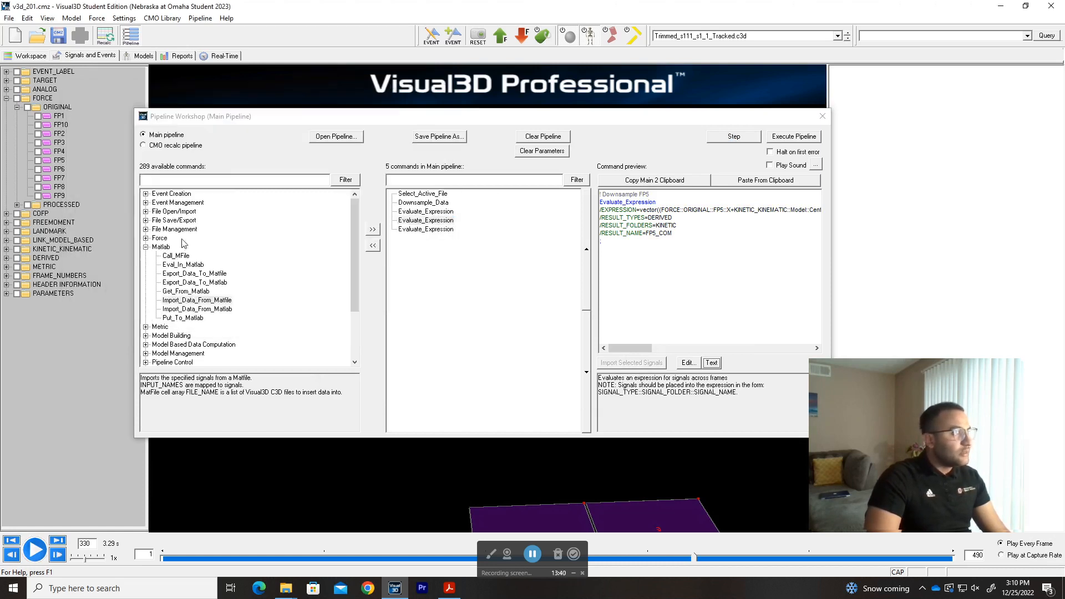
# Compare the data values of the derived KINETIC signal FP5_mocapHz with those of the original FP5 force signal.
pyautogui.click(6, 258)
pyautogui.click(74, 276)
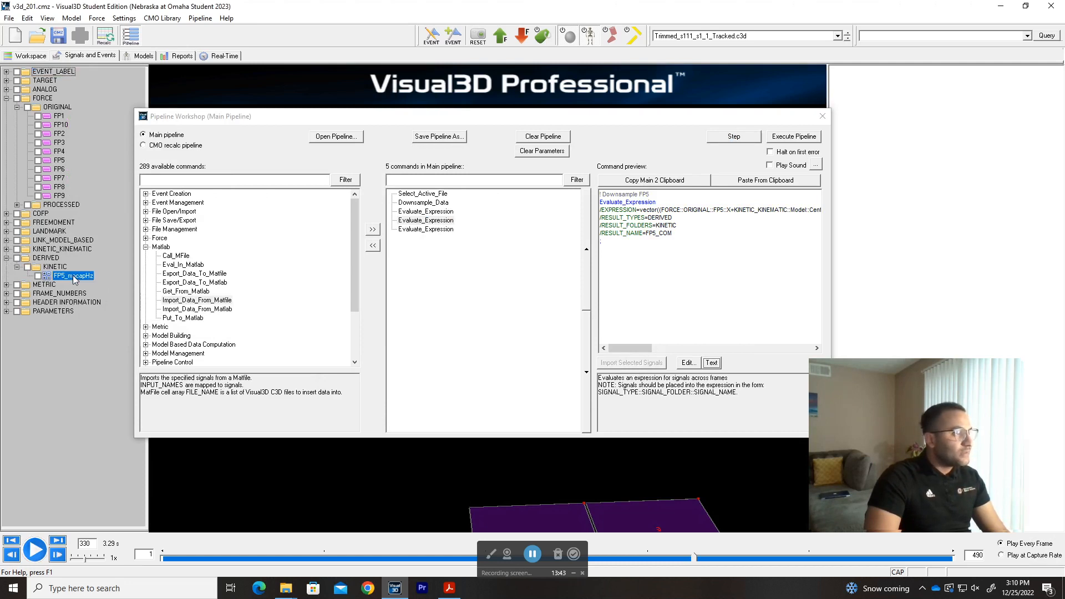
pyautogui.doubleClick(74, 278)
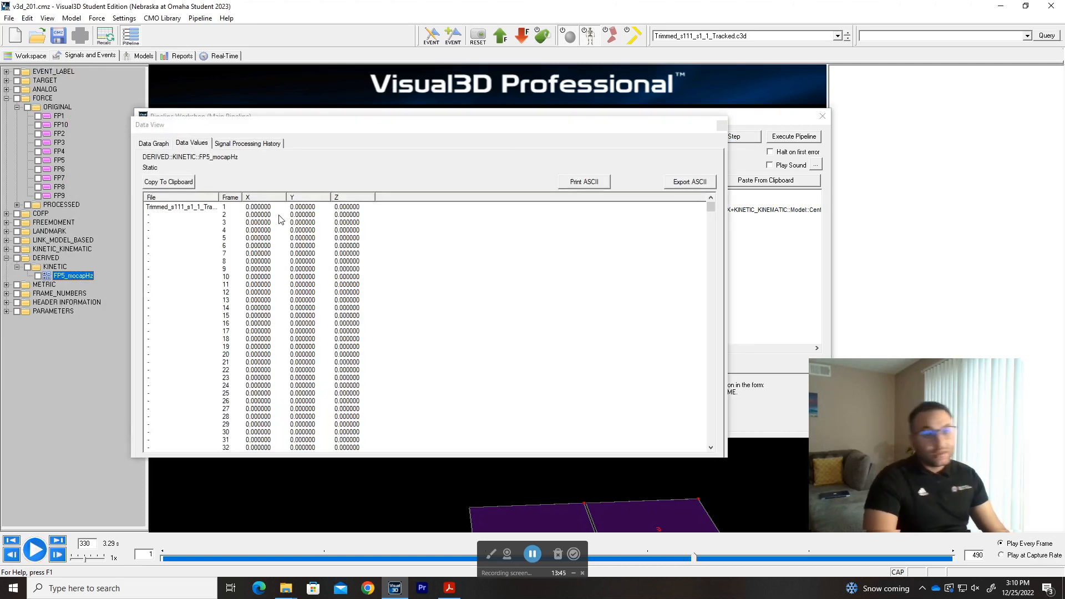
pyautogui.moveTo(708, 215); pyautogui.dragTo(696, 275)
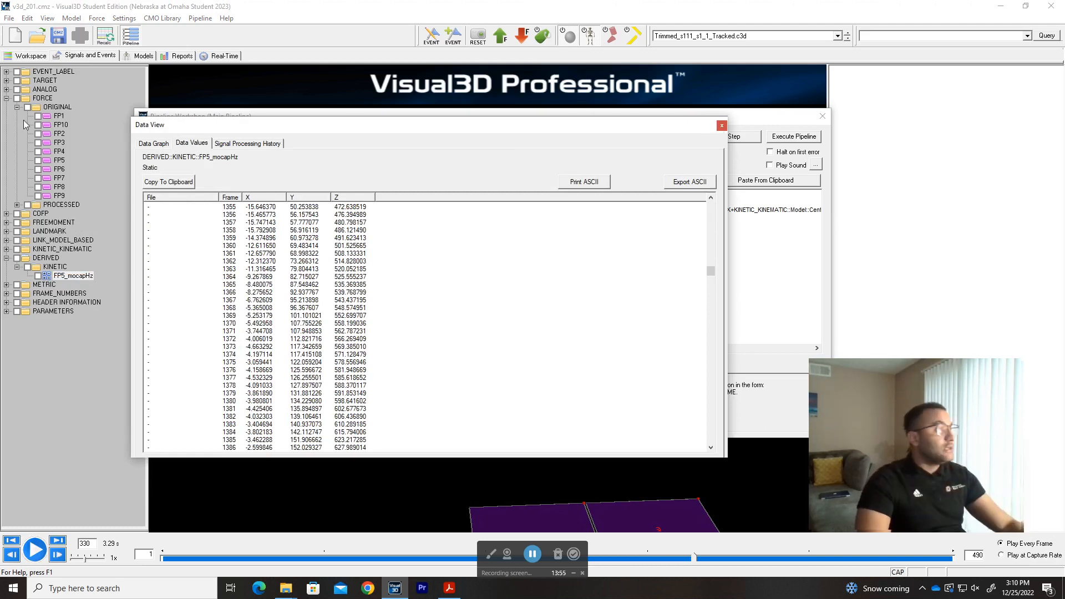
pyautogui.click(59, 160)
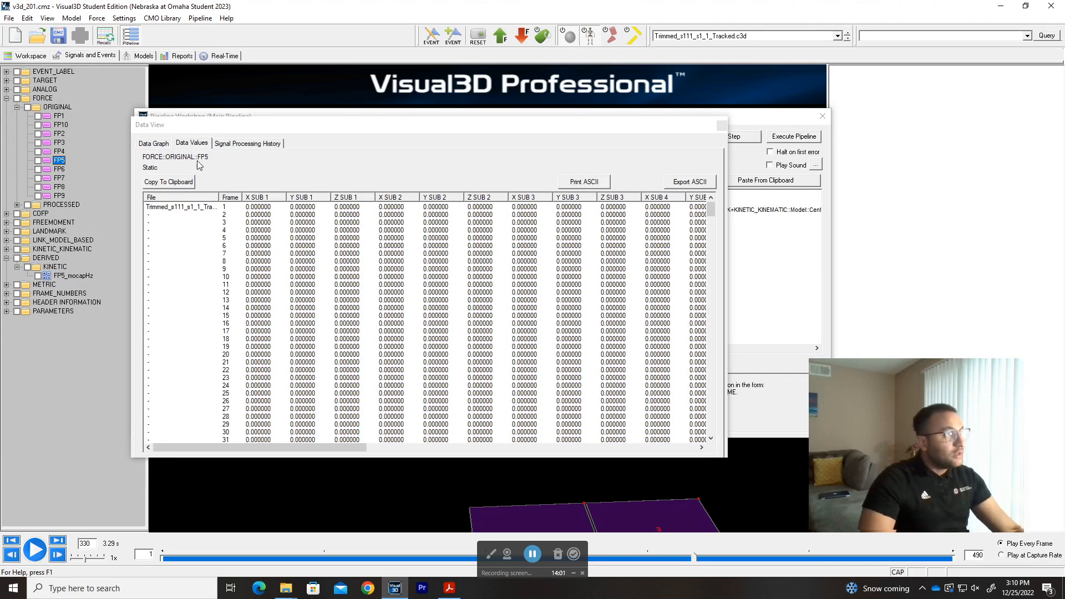
pyautogui.click(721, 125)
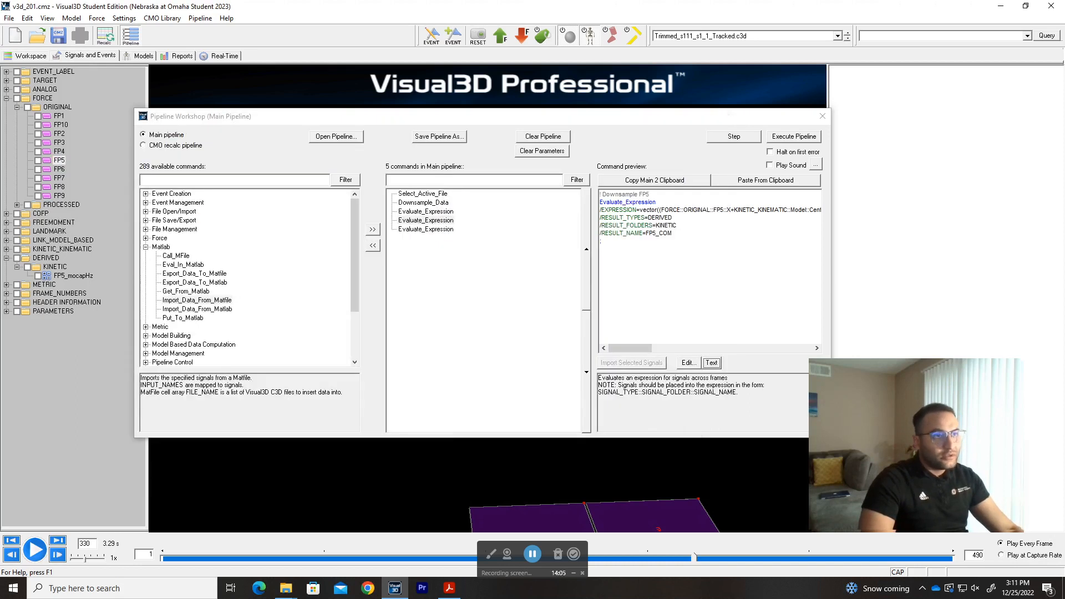
# Review the [-1,1] indexing of the FP5 components in the first Evaluate_Expression command's preview.
pyautogui.click(425, 211)
pyautogui.moveTo(652, 348); pyautogui.dragTo(667, 349)
pyautogui.click(716, 209)
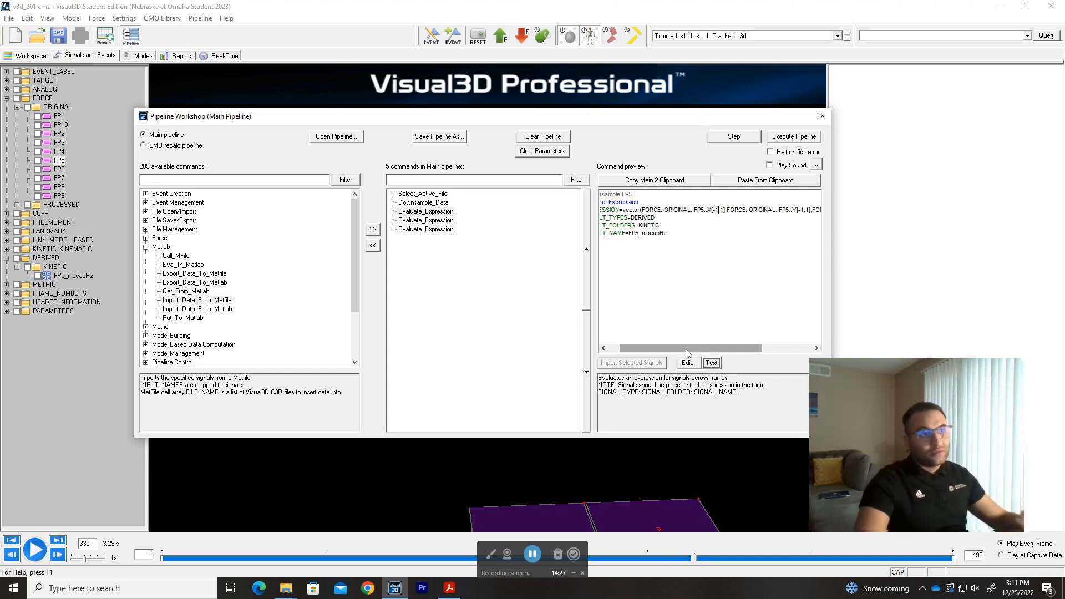
pyautogui.moveTo(686, 348)
pyautogui.mouseDown()
pyautogui.moveTo(735, 346)
pyautogui.moveTo(675, 346)
pyautogui.mouseUp()
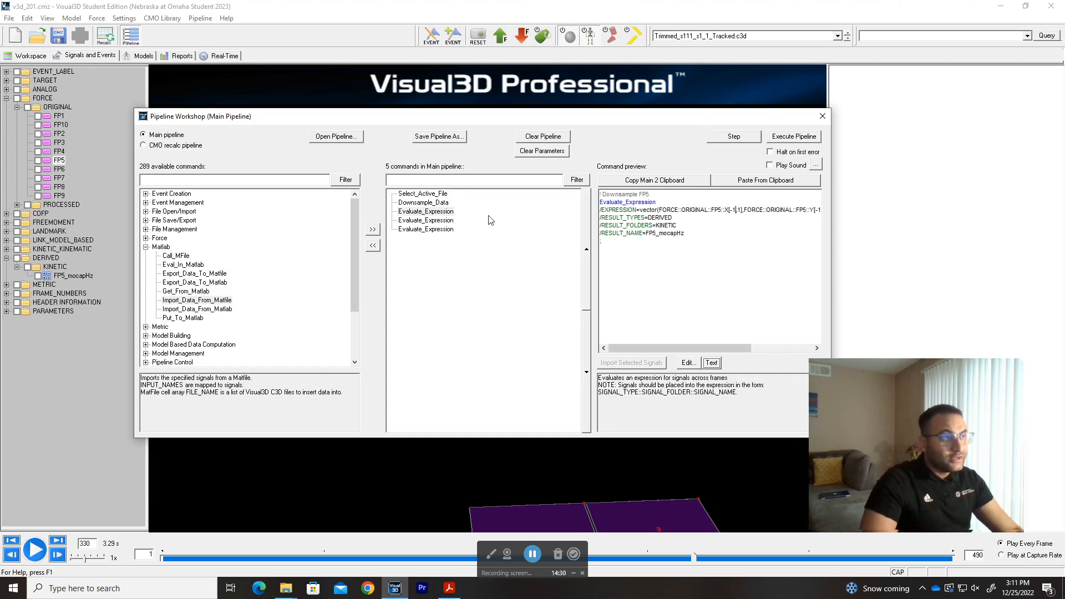
# Open the second Evaluate_Expression command's text in an enlarged editor and examine its FORCE::ORIGINAL::FP5::X term.
pyautogui.click(443, 221)
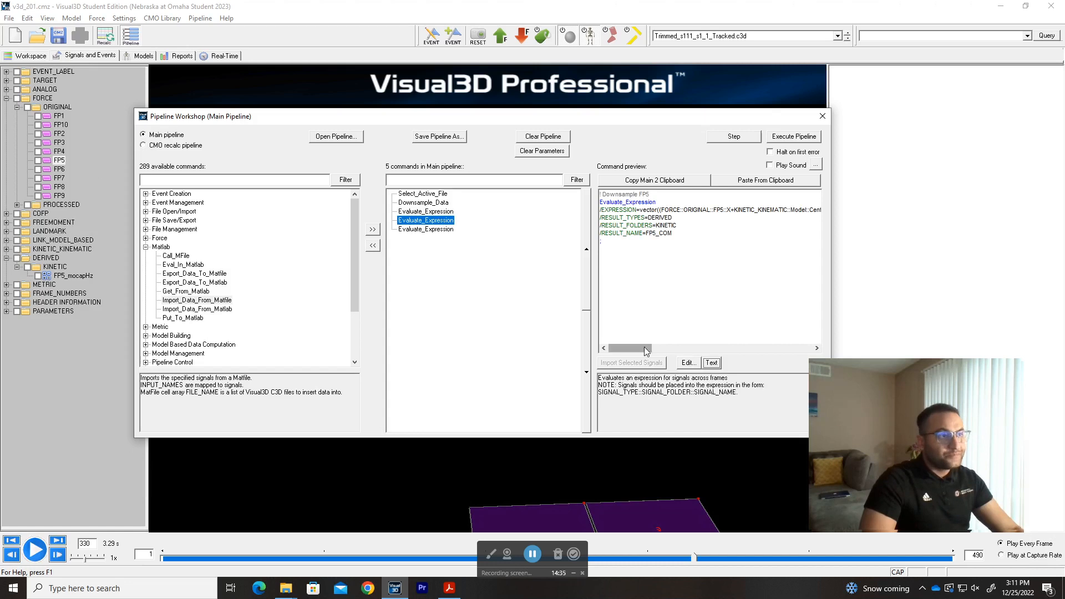
pyautogui.click(712, 363)
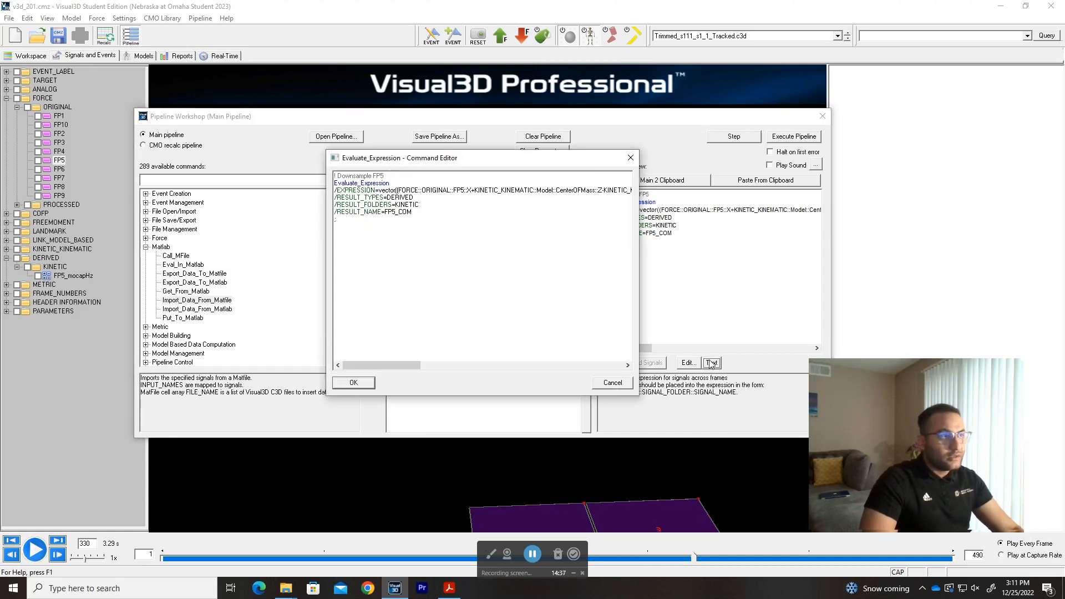
pyautogui.moveTo(539, 159); pyautogui.dragTo(514, 132)
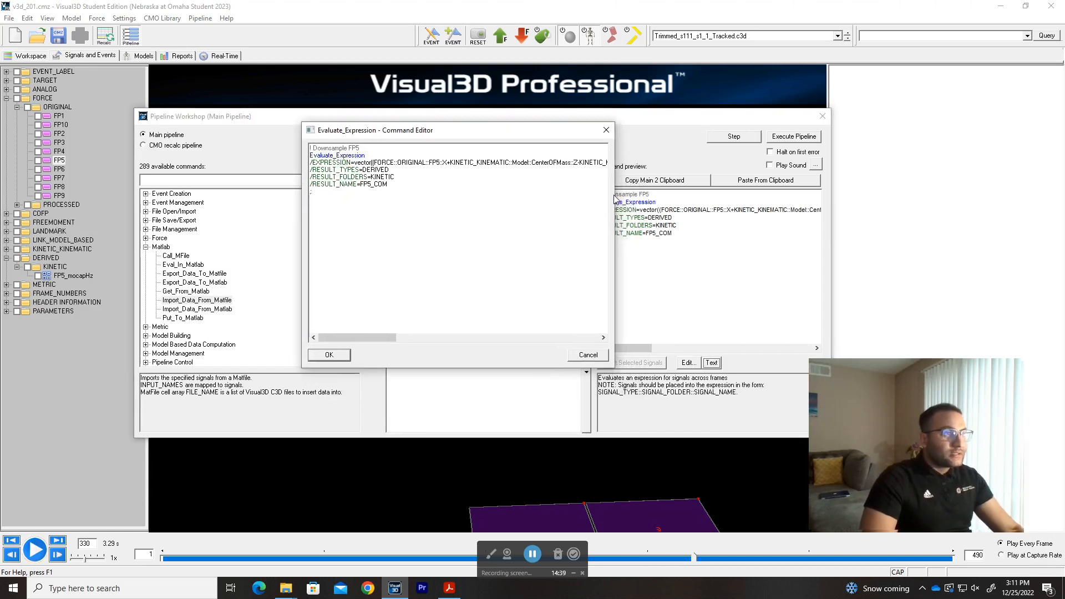
pyautogui.moveTo(614, 195); pyautogui.dragTo(990, 194)
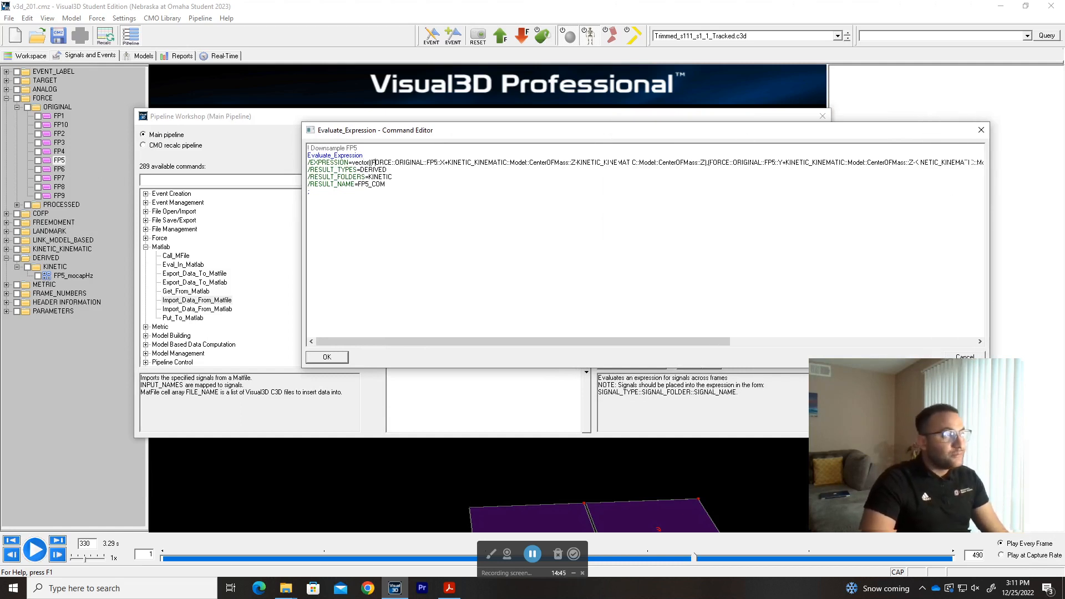
pyautogui.moveTo(370, 162); pyautogui.dragTo(405, 162)
pyautogui.scroll(2, 395, 169)
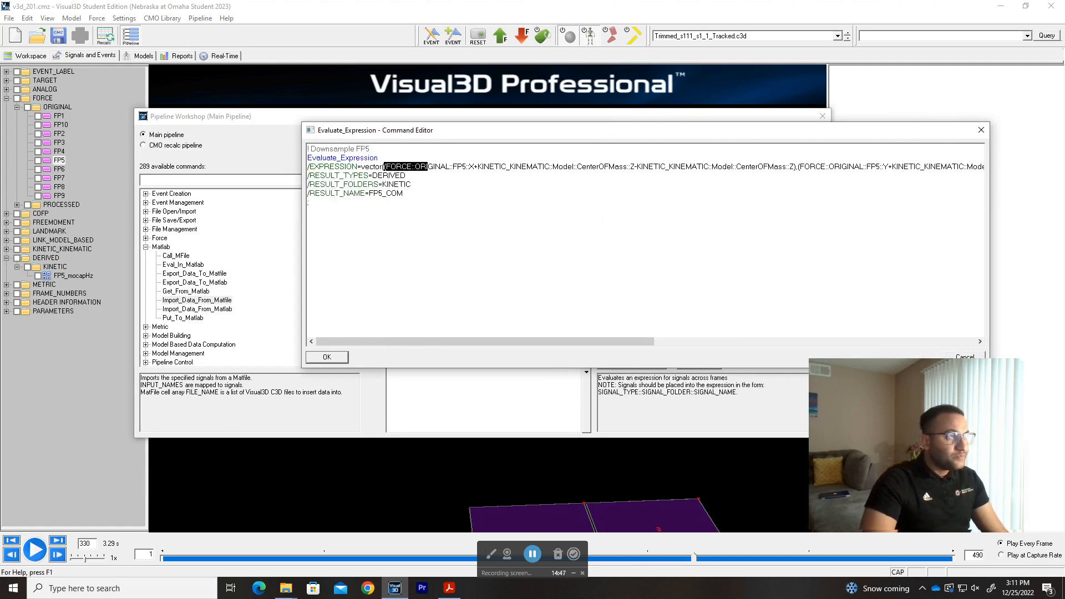
pyautogui.click(419, 178)
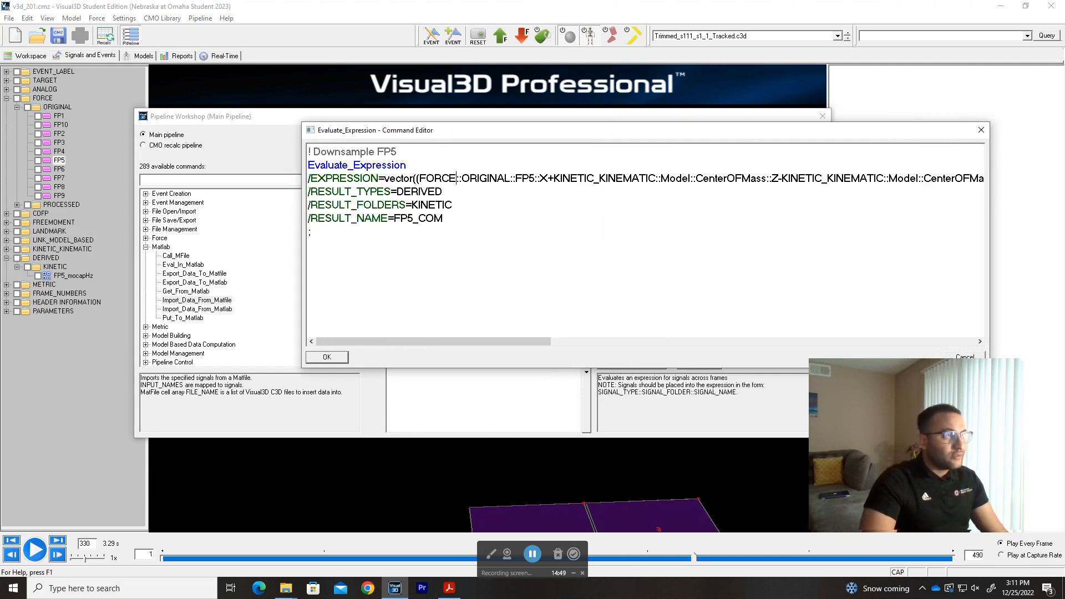
pyautogui.moveTo(418, 178); pyautogui.dragTo(547, 178)
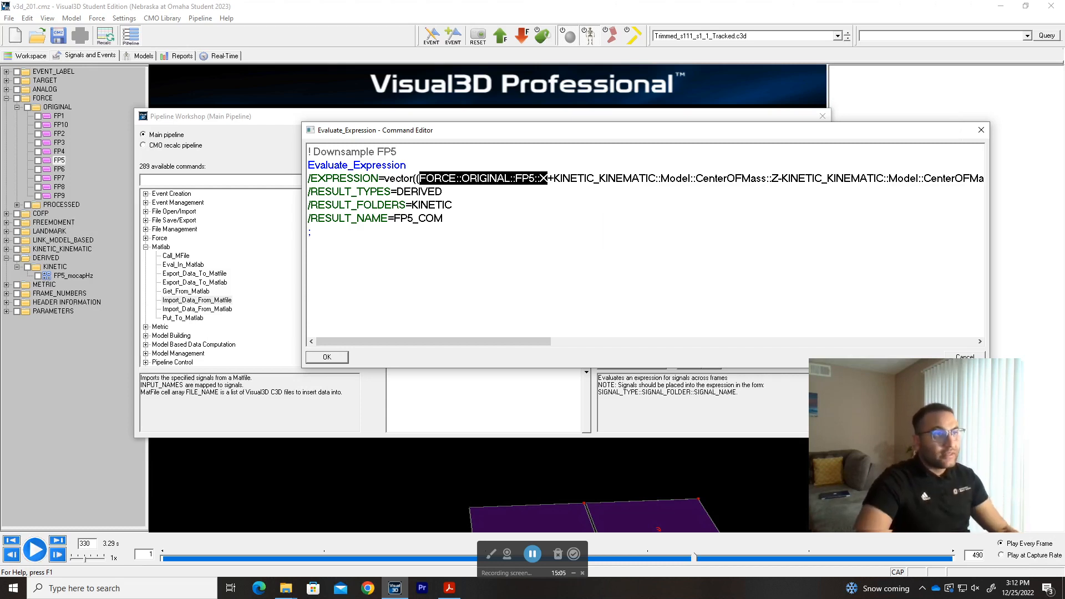
# Examine the CenterOFMass::Z terms added to and subtracted from each FP5 component through the end of the expression.
pyautogui.click(778, 178)
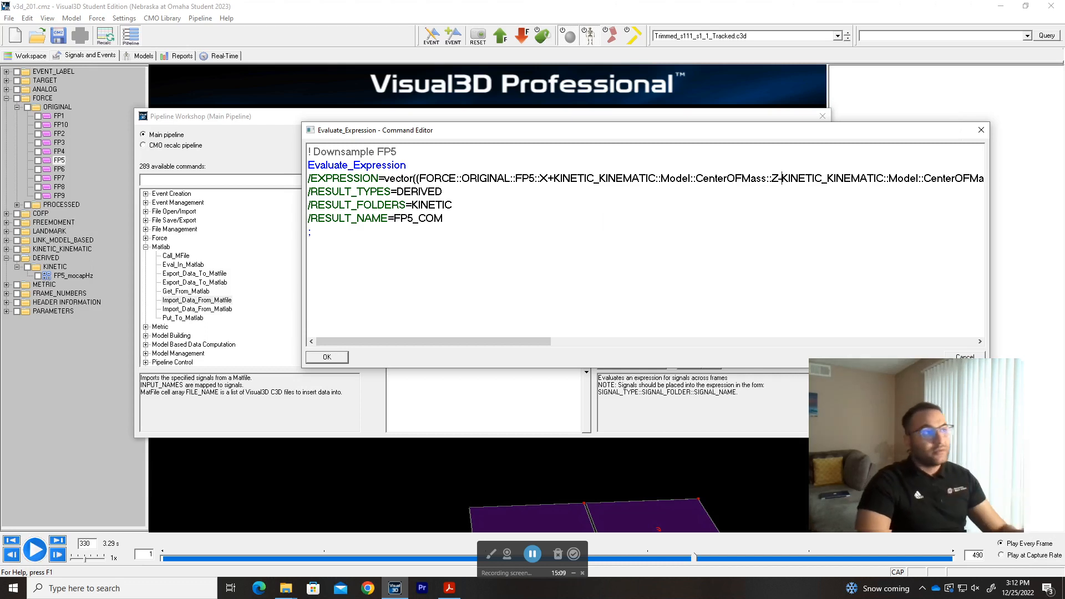
pyautogui.moveTo(554, 178); pyautogui.dragTo(942, 179)
pyautogui.press('Right')
pyautogui.press('Right')
pyautogui.press('Right')
pyautogui.press('Right')
pyautogui.press('Right')
pyautogui.press('Right')
pyautogui.press('Right')
pyautogui.press('Right')
pyautogui.press('Right')
pyautogui.press('Right')
pyautogui.press('Right')
pyautogui.press('Right')
pyautogui.press('Right')
pyautogui.press('Right')
pyautogui.press('Right')
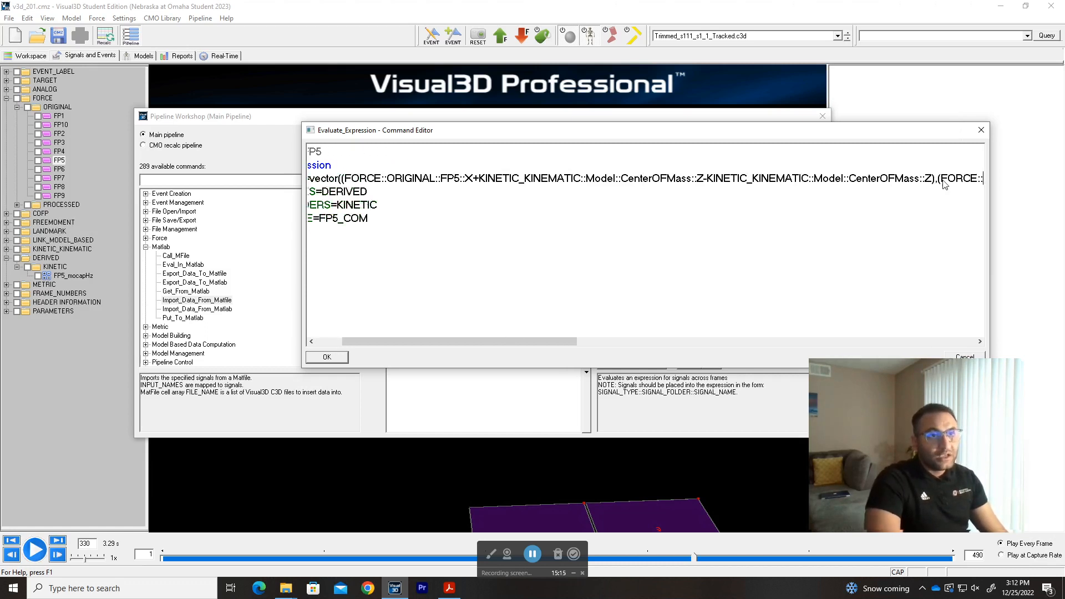
pyautogui.press('Right')
pyautogui.press('Right')
pyautogui.press('Right')
pyautogui.press('Right')
pyautogui.press('Right')
pyautogui.press('Right')
pyautogui.press('Right')
pyautogui.press('Right')
pyautogui.press('Right')
pyautogui.press('Right')
pyautogui.press('Right')
pyautogui.press('Right')
pyautogui.press('Right')
pyautogui.press('Right')
pyautogui.press('Right')
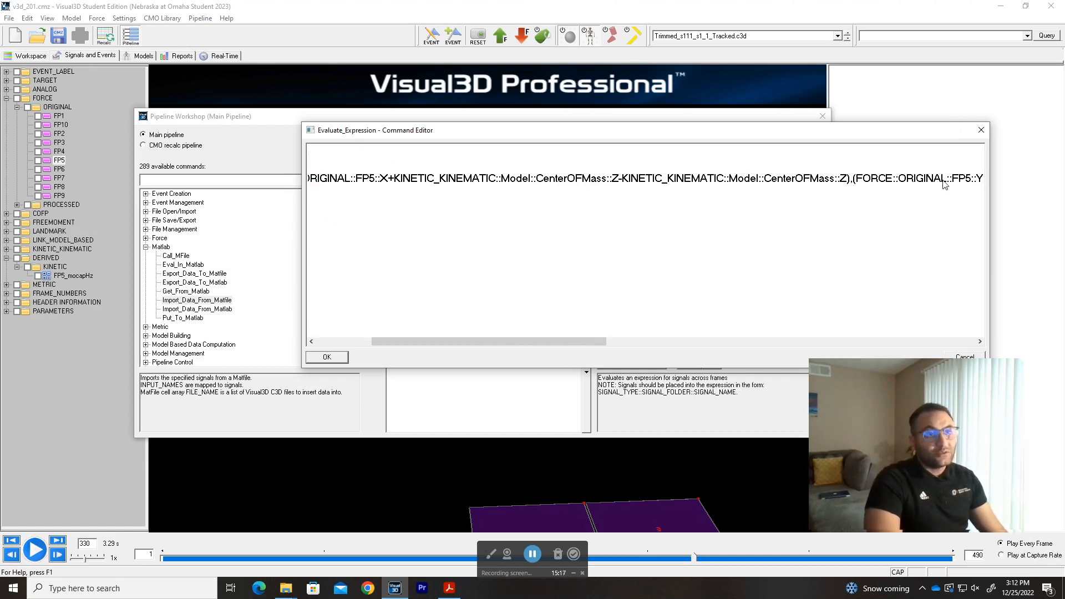
pyautogui.press('End')
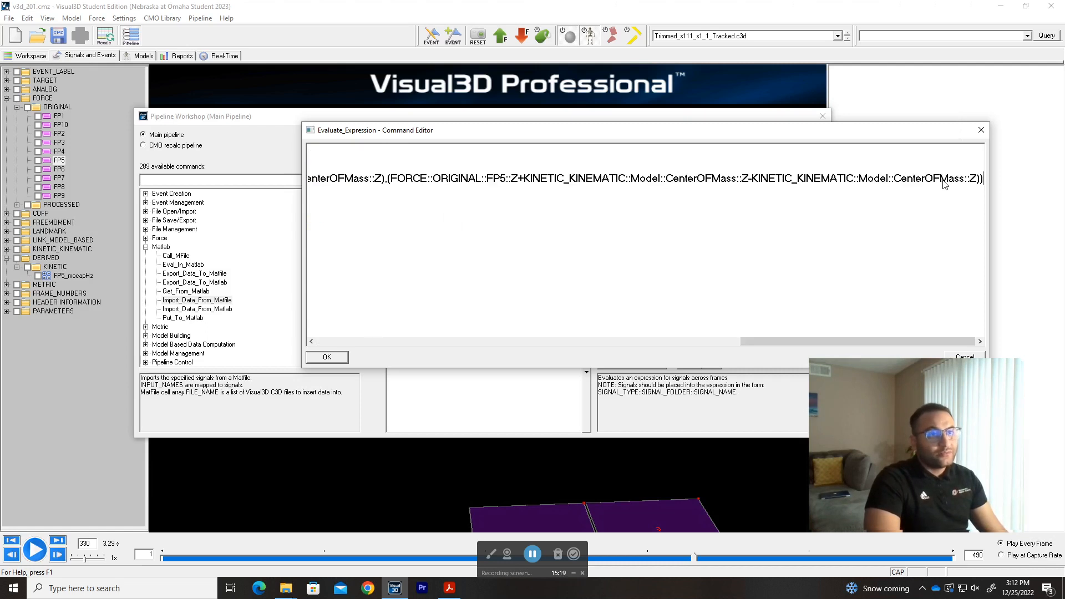
pyautogui.moveTo(844, 340); pyautogui.dragTo(348, 329)
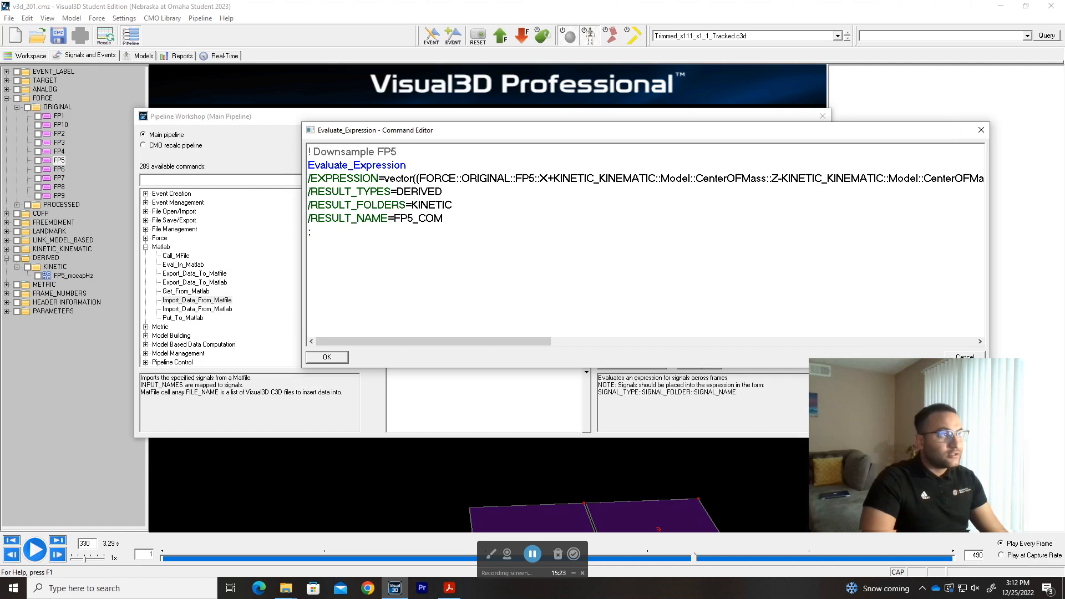
# Review the bracketed X, Y and Z components of the vector expression and close the editor without changes.
pyautogui.moveTo(416, 178); pyautogui.dragTo(967, 178)
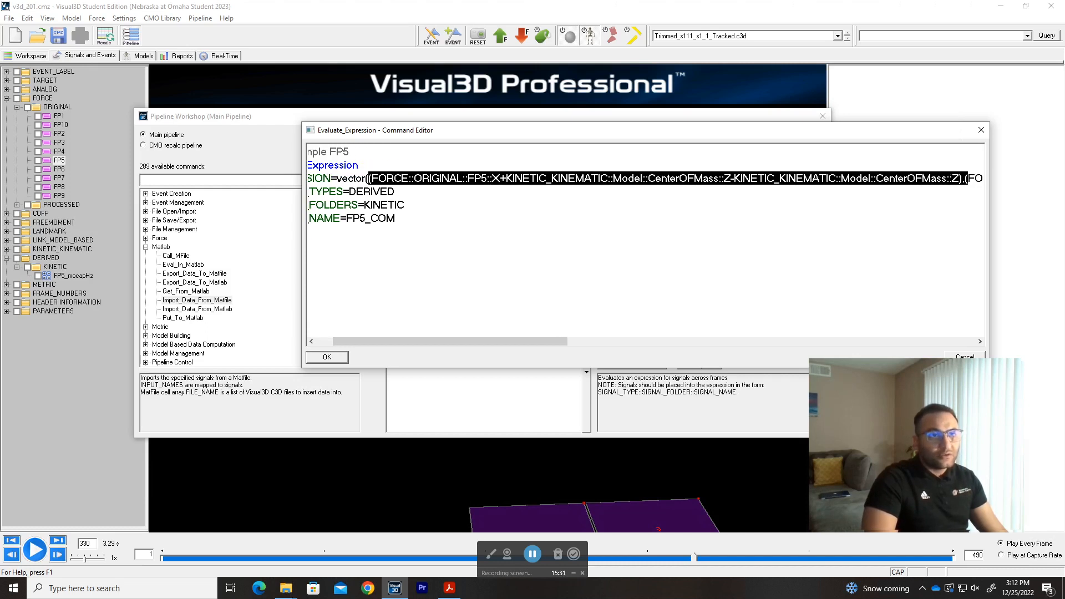
pyautogui.moveTo(514, 340); pyautogui.dragTo(670, 337)
pyautogui.moveTo(530, 178); pyautogui.dragTo(904, 178)
pyautogui.moveTo(672, 342); pyautogui.dragTo(788, 341)
pyautogui.moveTo(780, 178); pyautogui.dragTo(982, 178)
pyautogui.moveTo(715, 341); pyautogui.dragTo(338, 334)
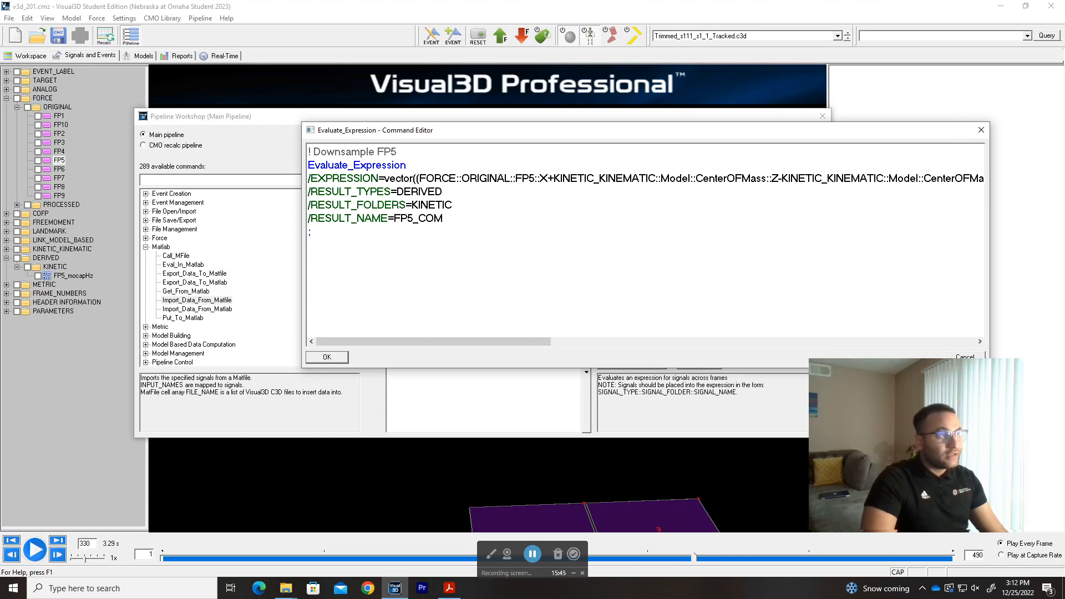
pyautogui.click(937, 355)
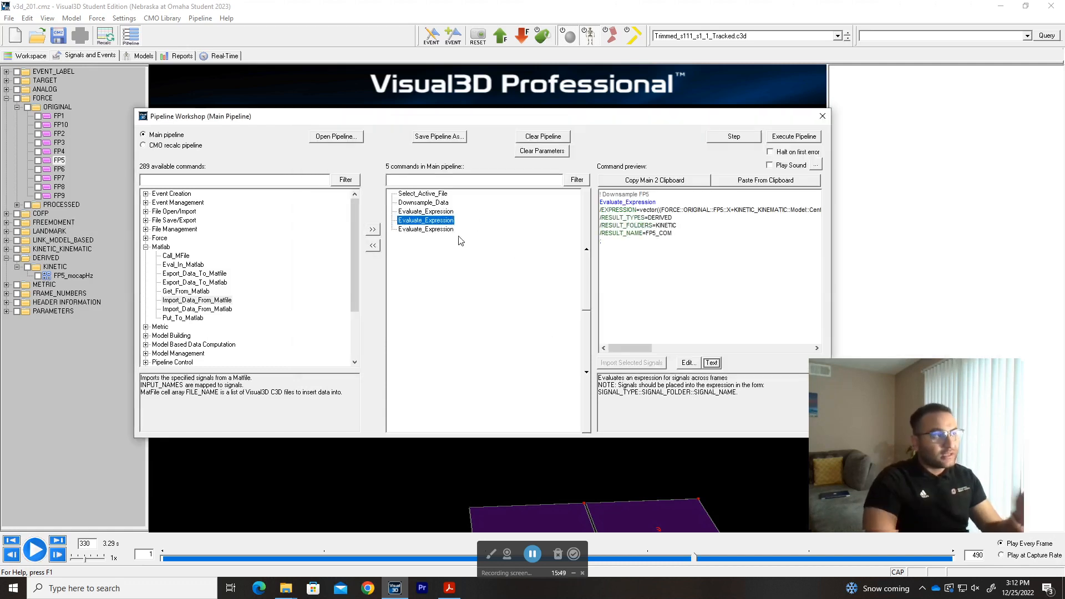
# Set the second expression's result name to FP5_100fps, run the command and dismiss its processing results.
pyautogui.click(710, 363)
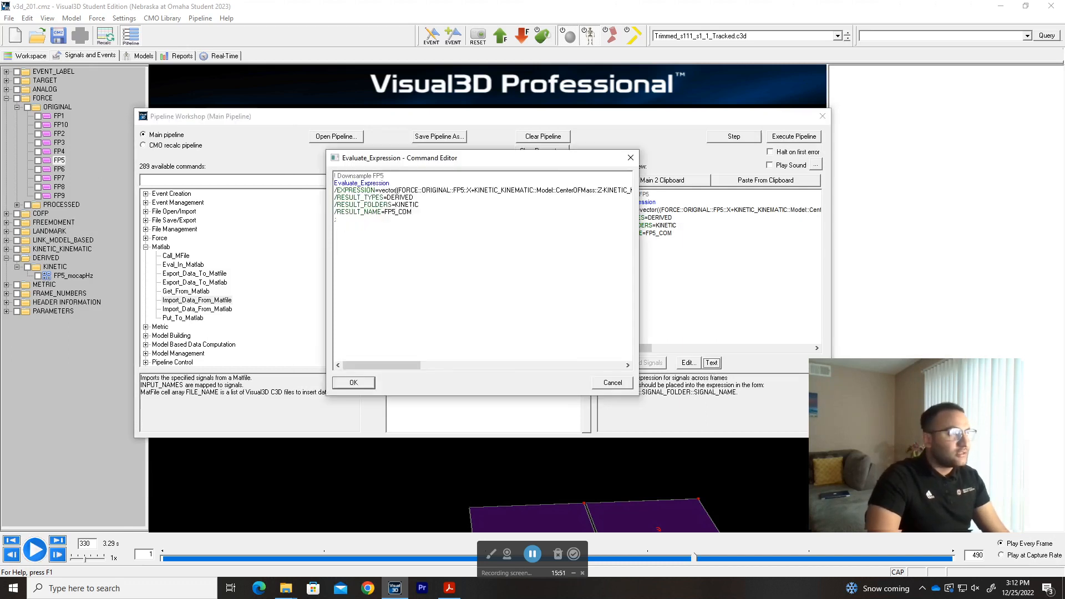
pyautogui.moveTo(412, 212); pyautogui.dragTo(398, 212)
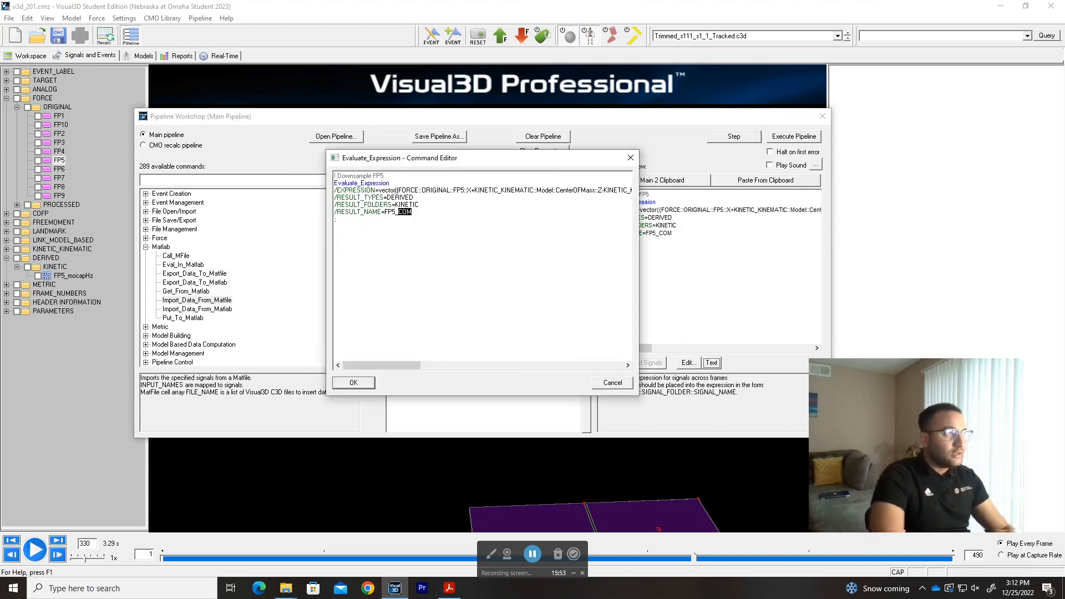
pyautogui.write('MOCAP')
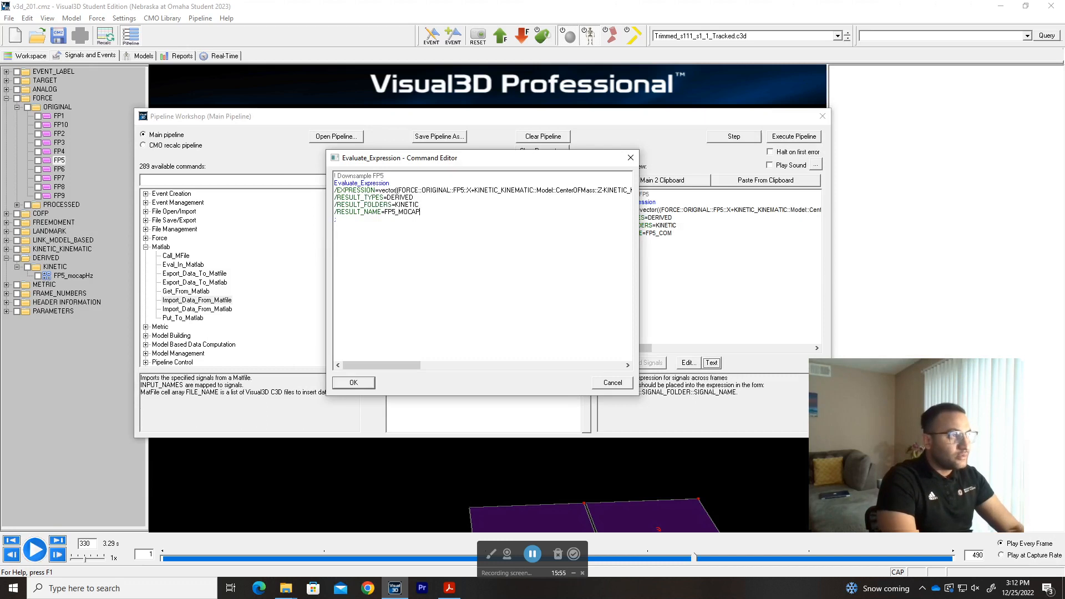
pyautogui.hotkey('ctrl', 'shift', 'Left')
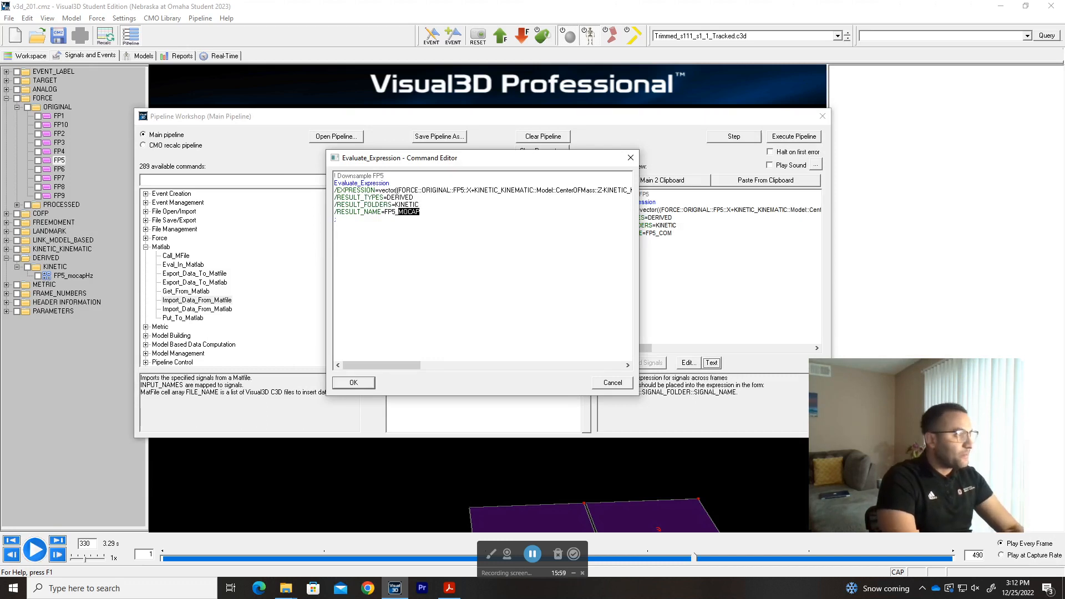
pyautogui.write('100fps')
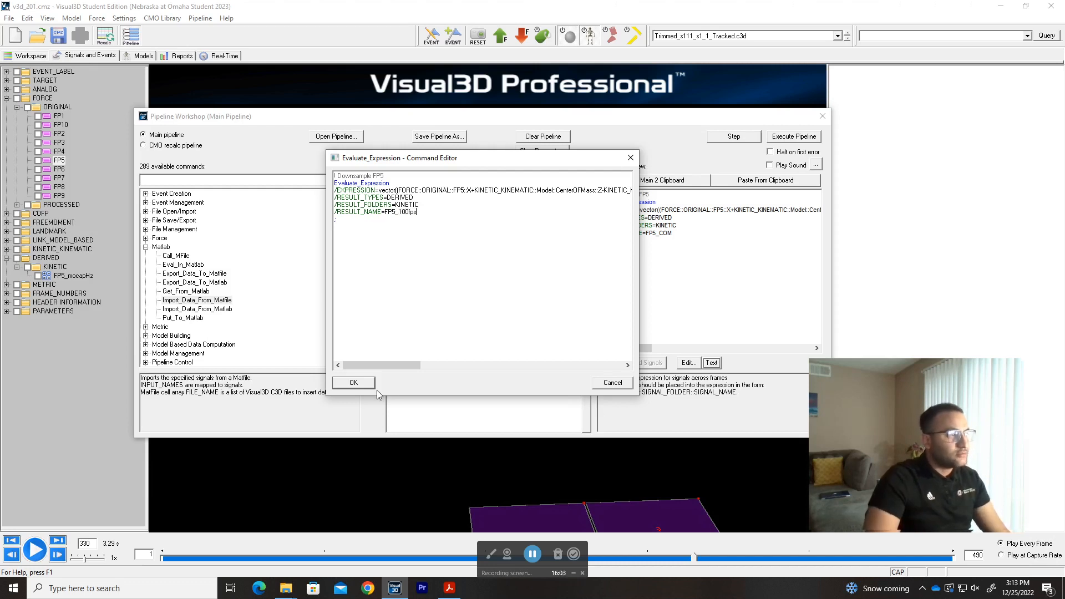
pyautogui.click(354, 384)
pyautogui.click(743, 138)
pyautogui.click(427, 319)
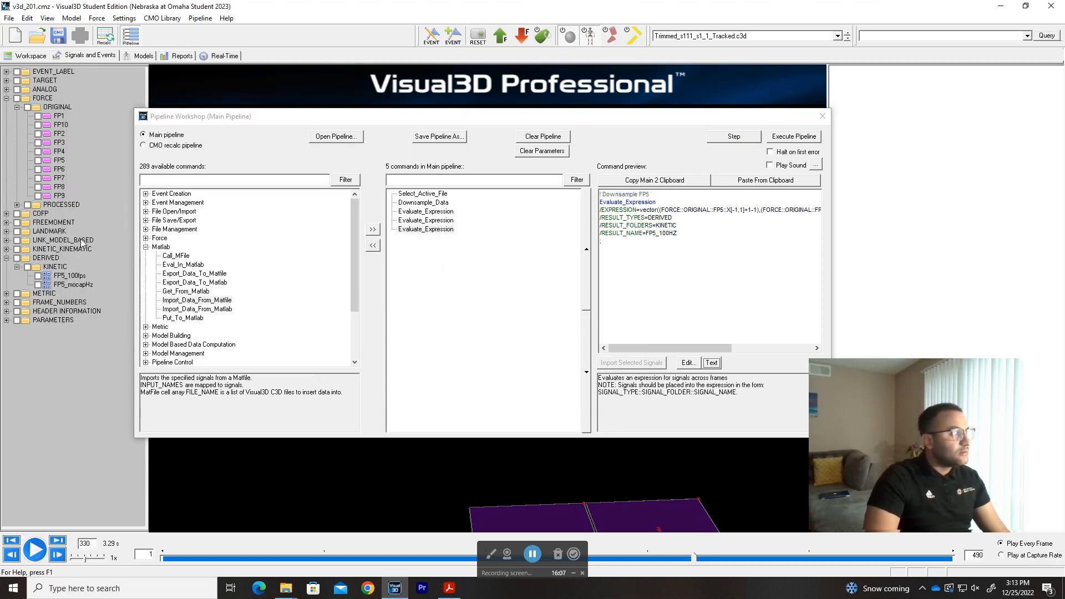
# Check the data values of the derived KINETIC signals FP5_mocapHz and FP5_100fps down to their last frames.
pyautogui.click(72, 284)
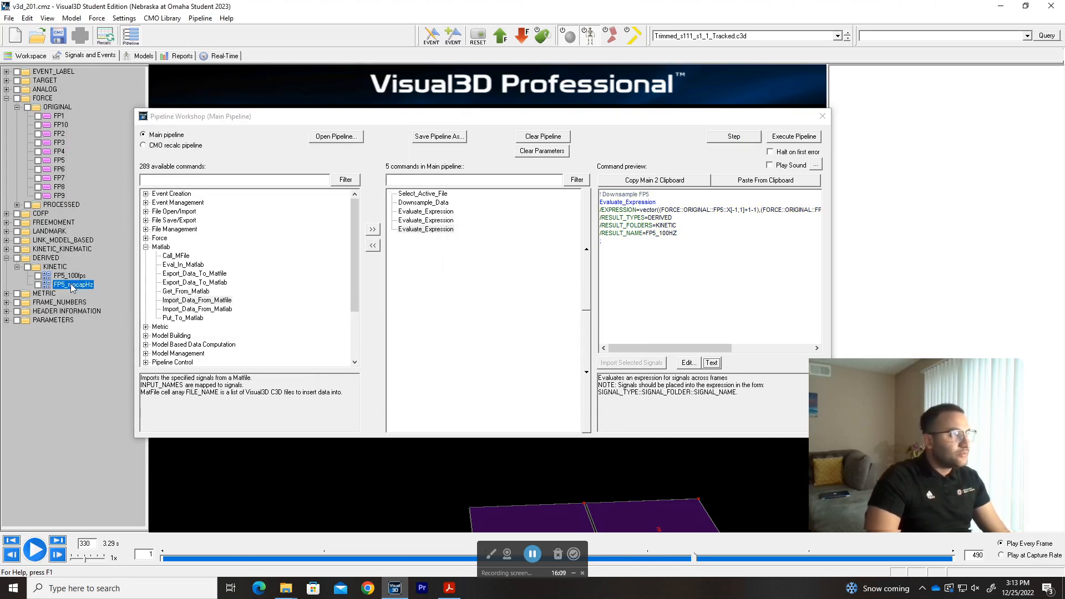
pyautogui.doubleClick(72, 284)
pyautogui.moveTo(712, 208); pyautogui.dragTo(686, 453)
pyautogui.moveTo(534, 447); pyautogui.dragTo(228, 451)
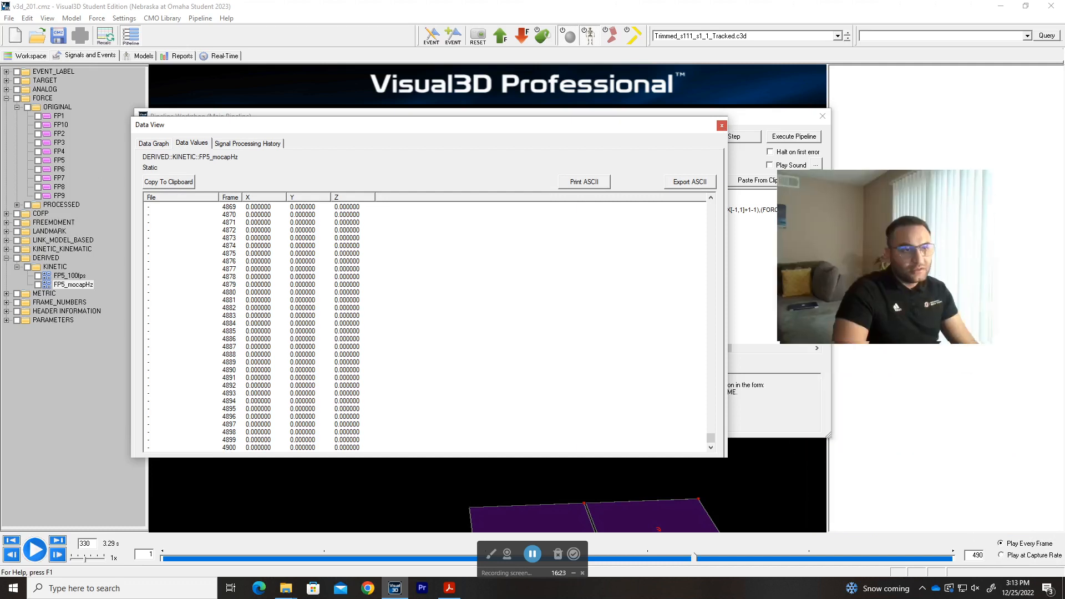
pyautogui.click(77, 276)
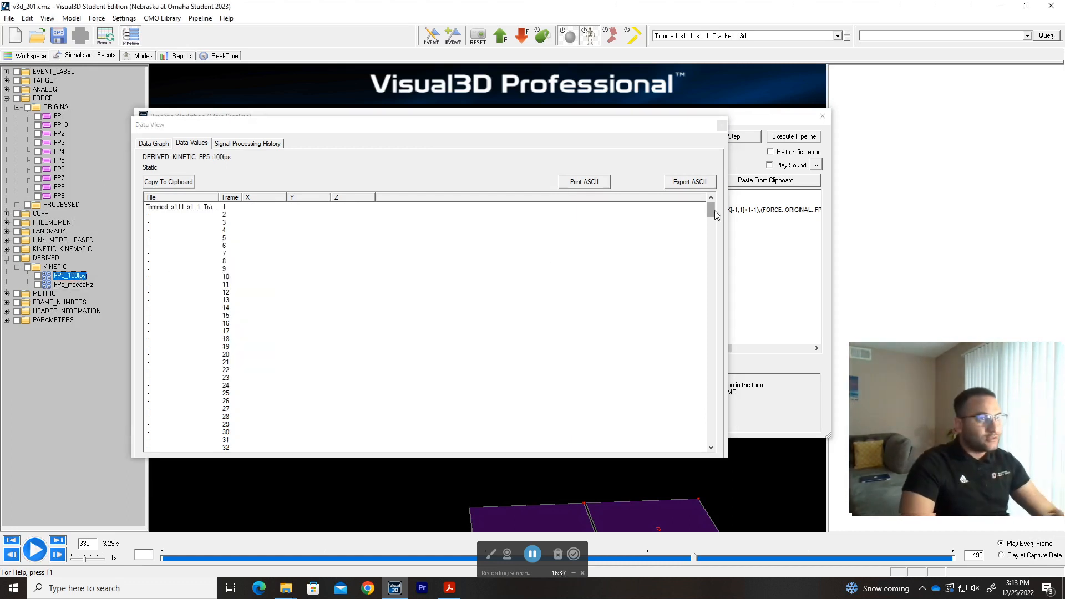
pyautogui.moveTo(711, 212); pyautogui.dragTo(692, 473)
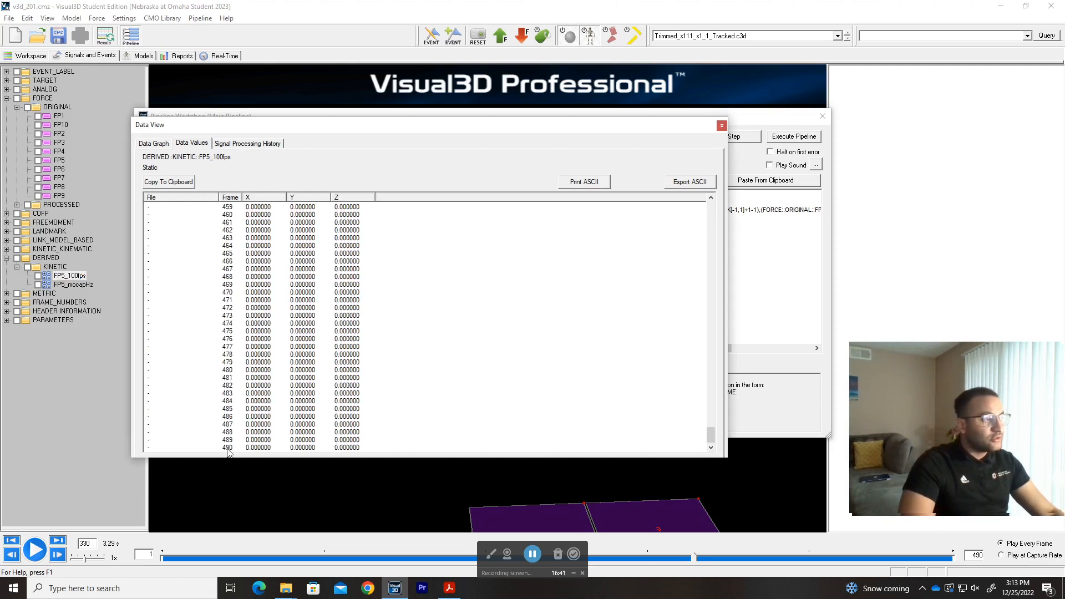
# Compare the FP5_100fps values around frame 131 with the original FP5 force signal's SUB 1 values, and close the data view.
pyautogui.moveTo(711, 435); pyautogui.dragTo(710, 267)
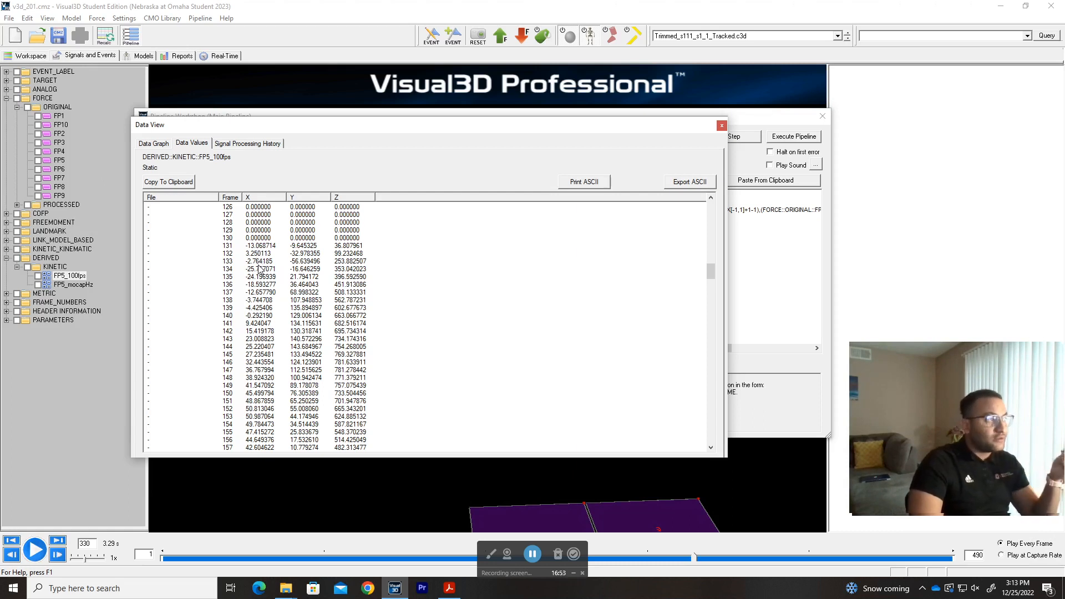
pyautogui.click(60, 160)
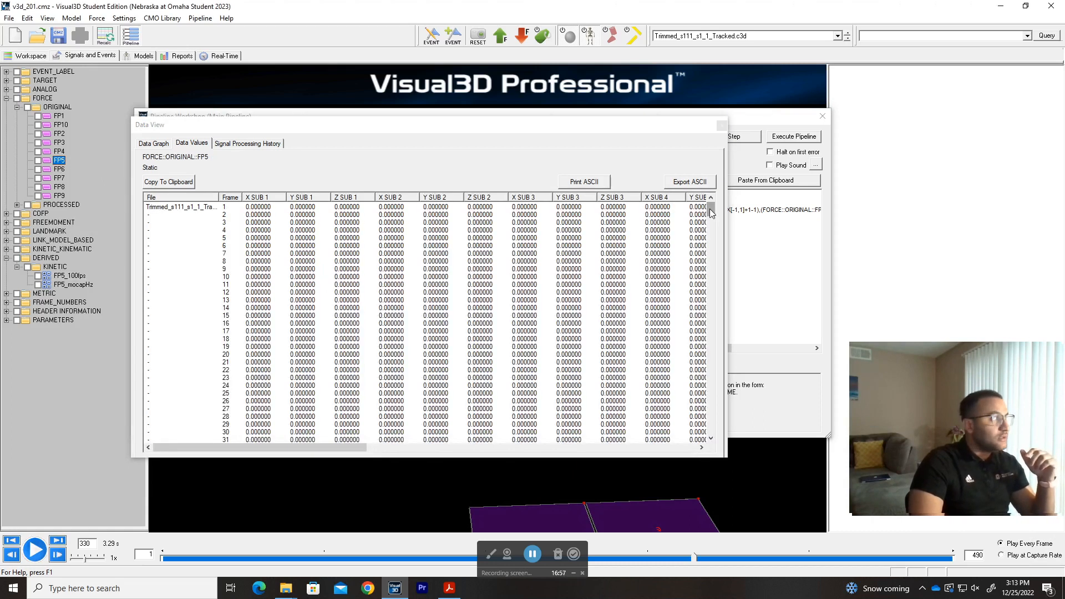
pyautogui.moveTo(711, 213); pyautogui.dragTo(712, 272)
pyautogui.scroll(5, 289, 294)
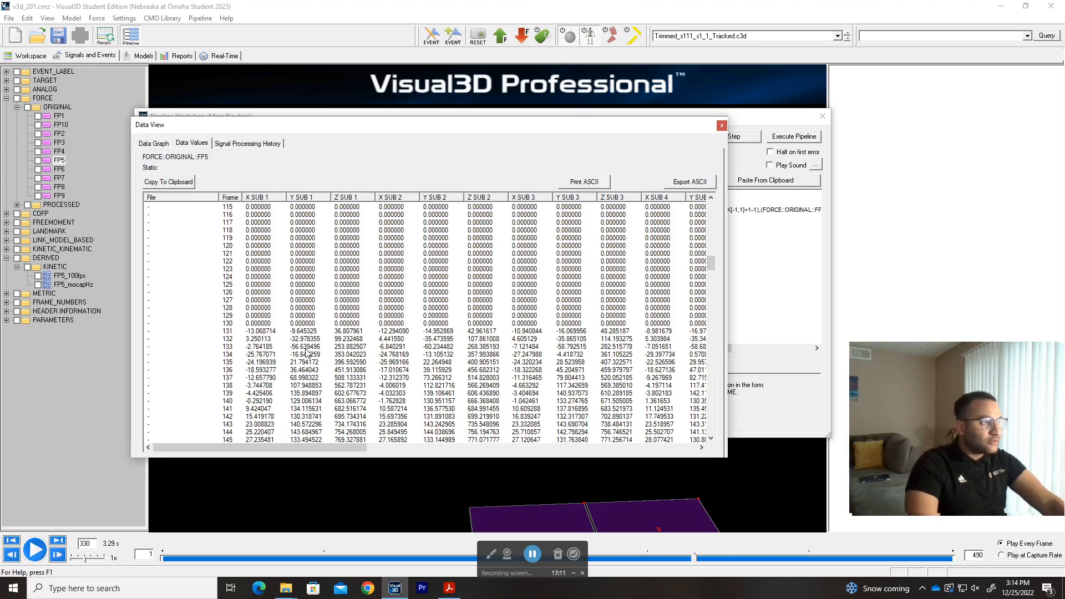
pyautogui.click(62, 283)
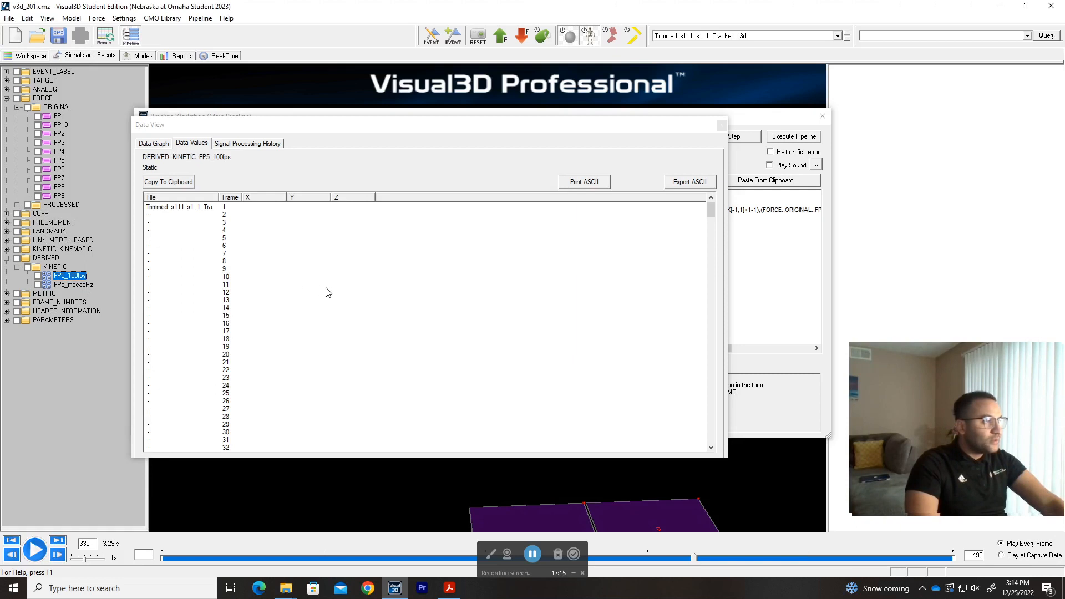
pyautogui.scroll(-14, 321, 316)
pyautogui.scroll(-20, 321, 322)
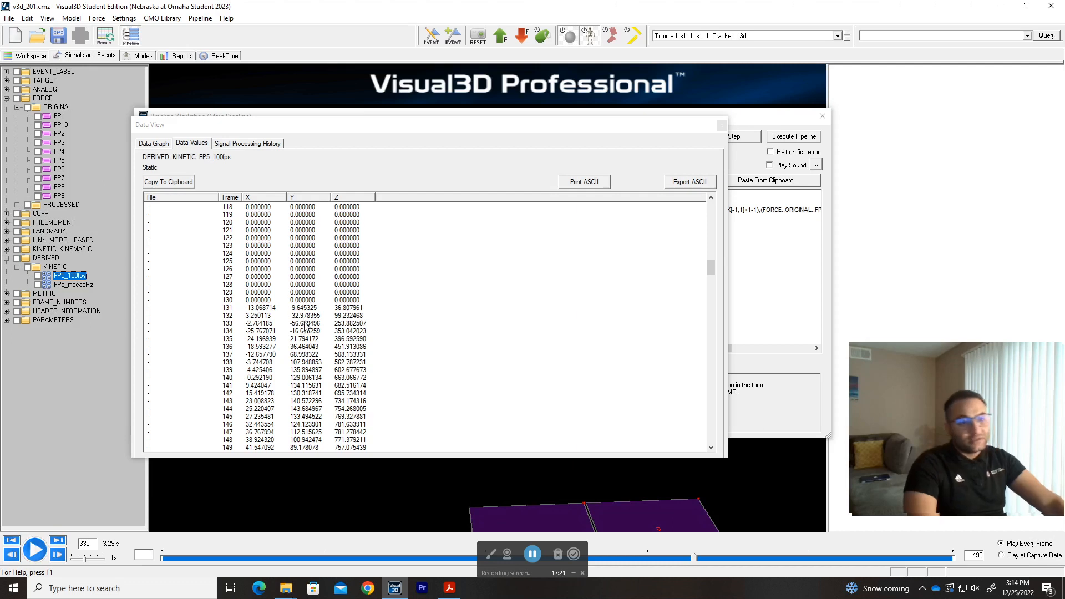
pyautogui.click(721, 125)
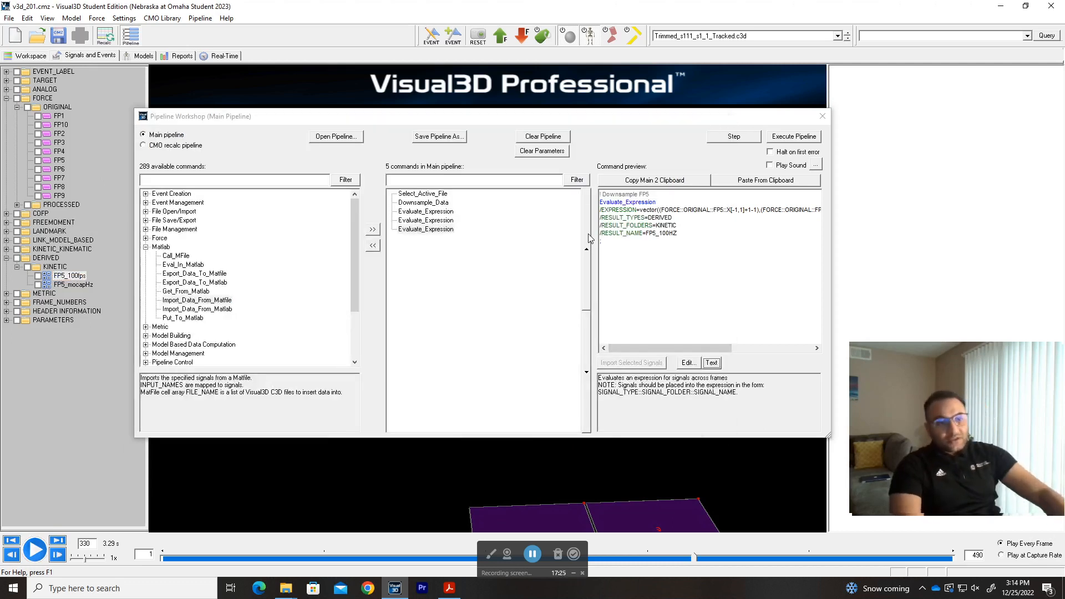
pyautogui.click(515, 258)
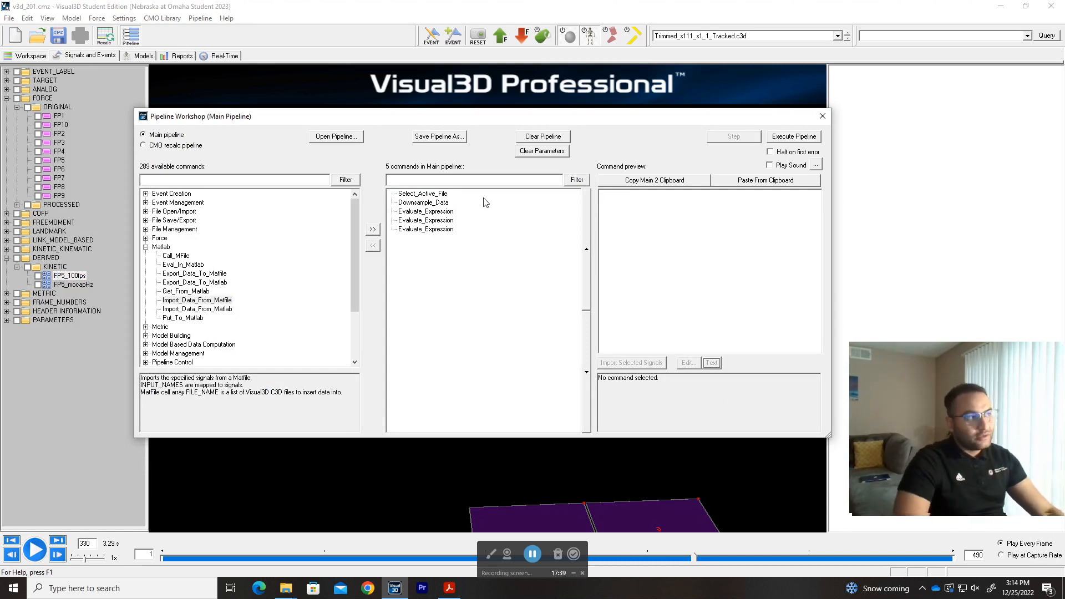
pyautogui.moveTo(489, 254)
pyautogui.mouseDown()
pyautogui.moveTo(436, 200)
pyautogui.moveTo(507, 263)
pyautogui.mouseUp()
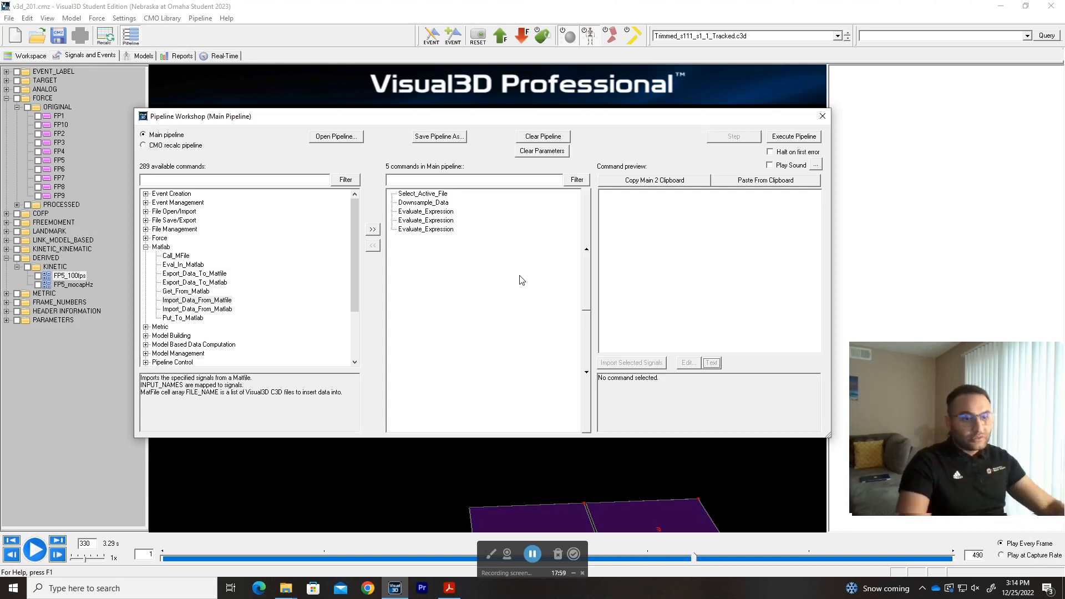
pyautogui.moveTo(498, 259); pyautogui.dragTo(478, 271)
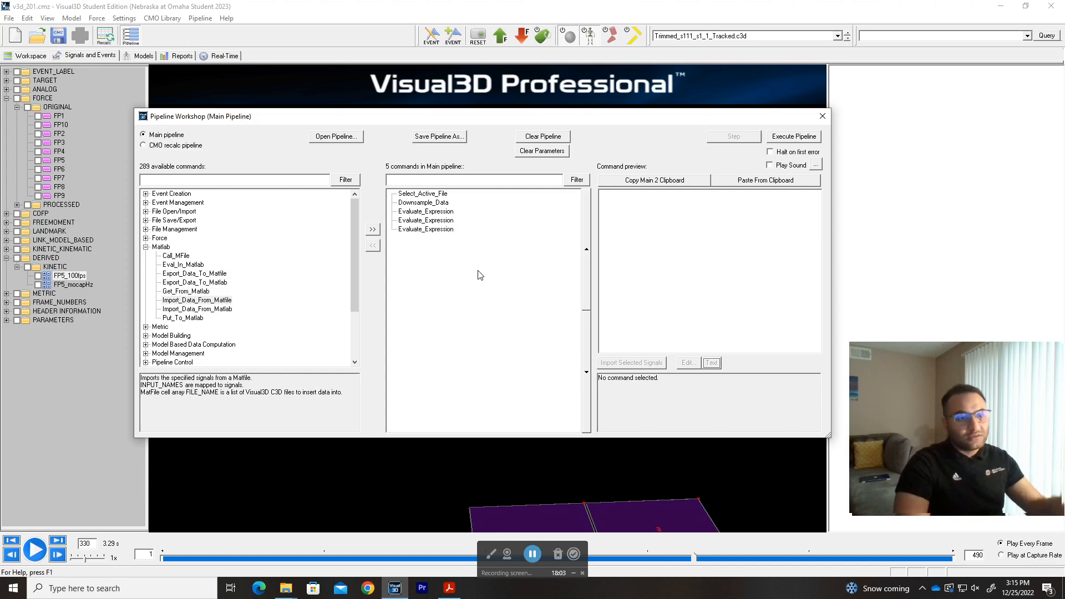